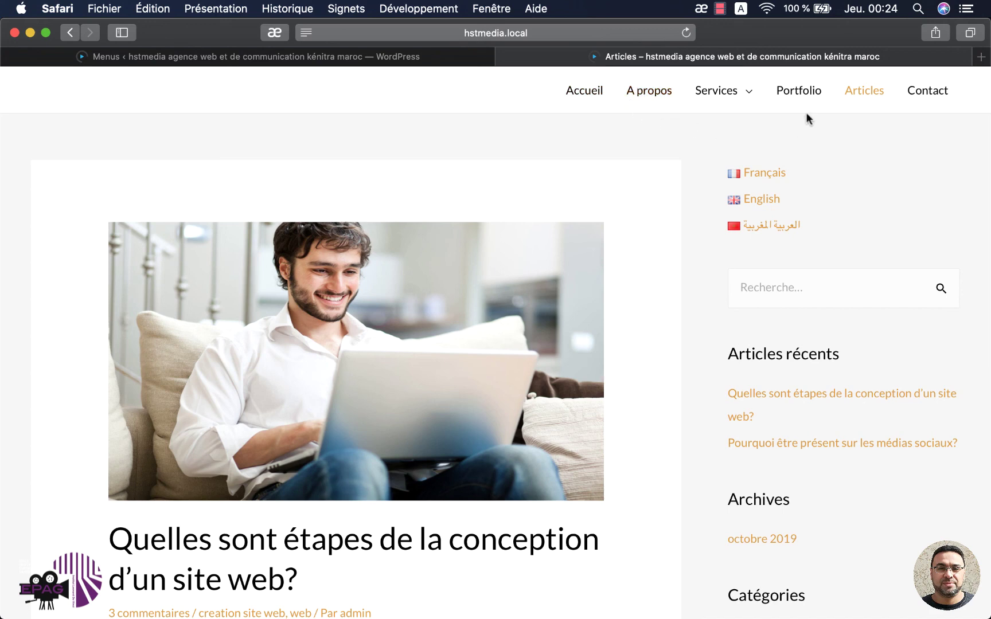
Open the list of all pages in the WordPress admin and look at the blank English translation form for Accueil.
left_click(401, 58)
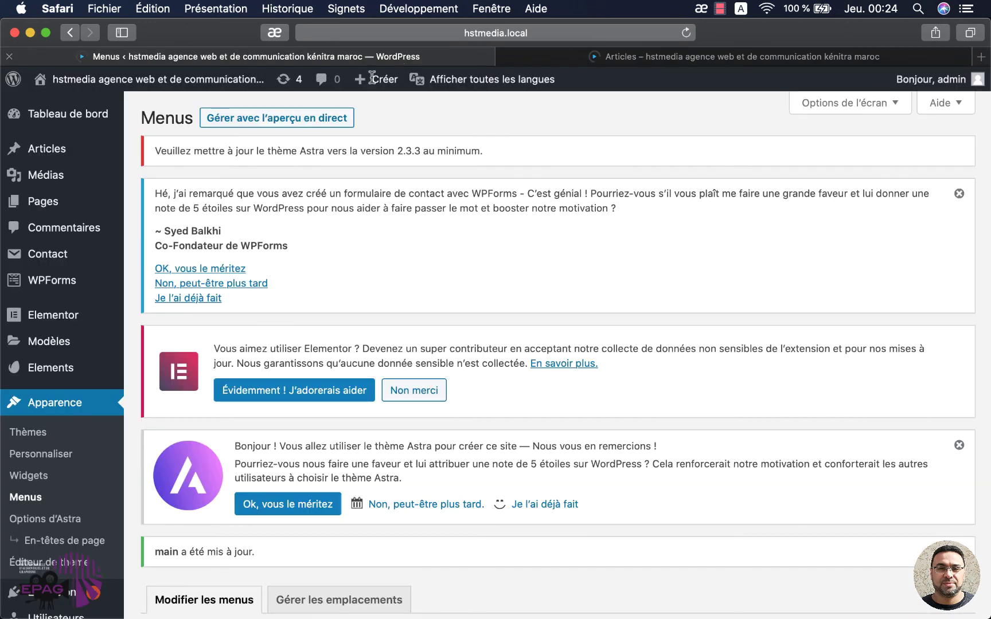
left_click(46, 207)
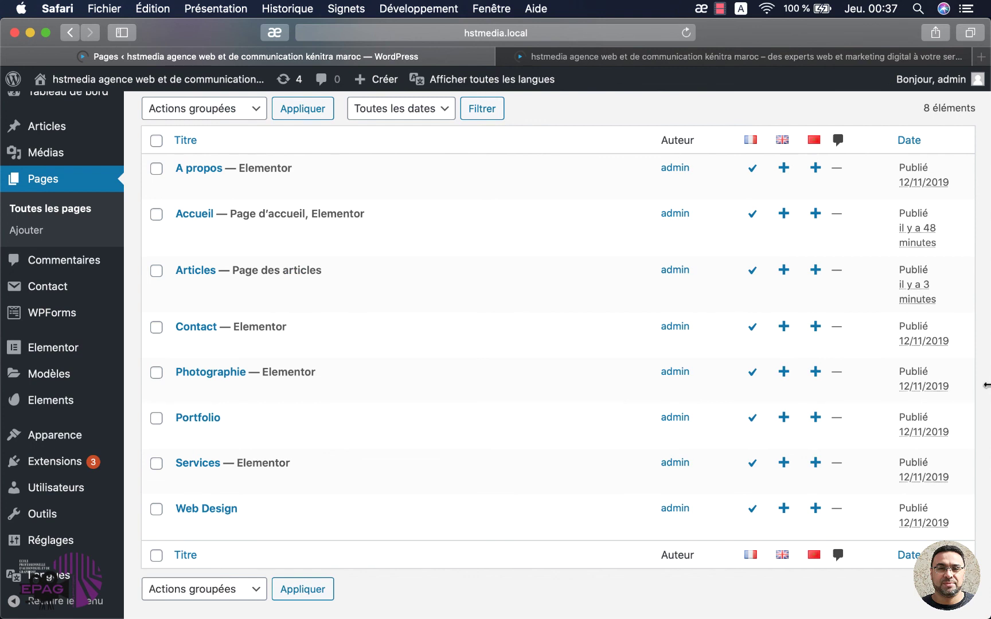
left_click(783, 214)
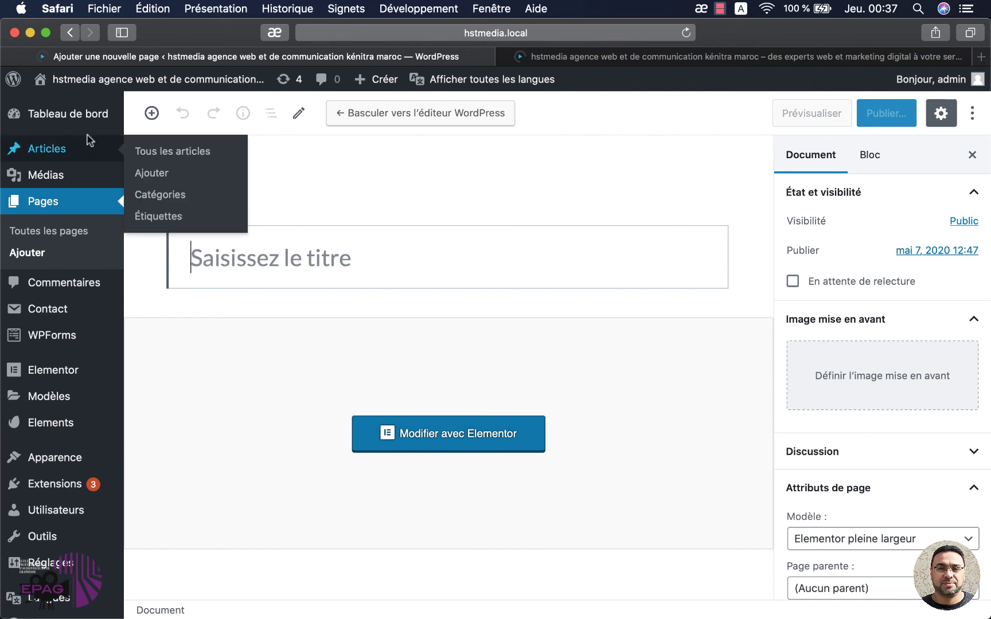
left_click(70, 33)
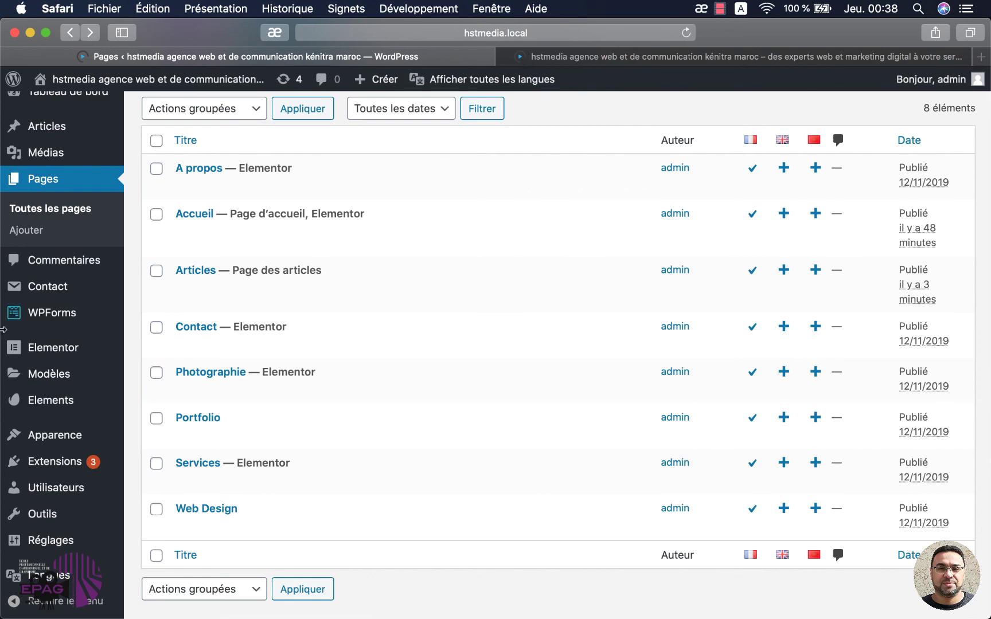
Search the plugin directory for "duplicate page".
left_click(67, 467)
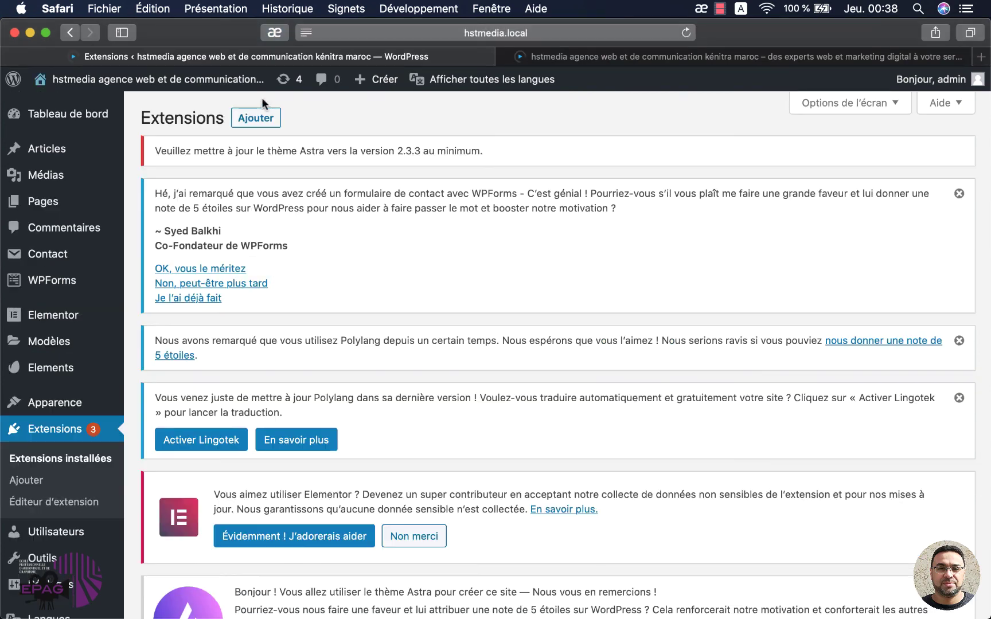
left_click(264, 119)
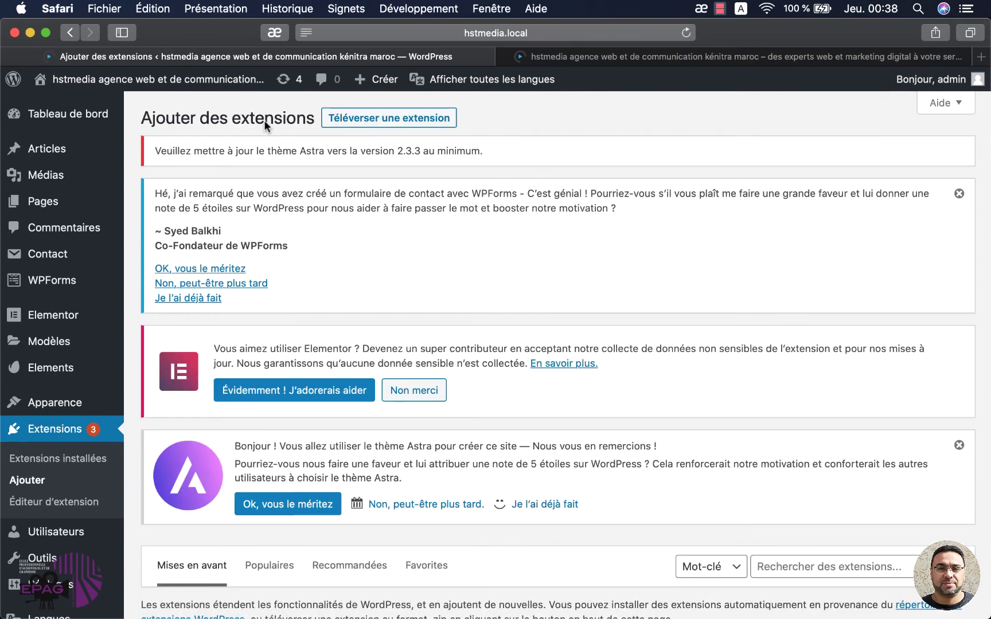
scroll(801, 459, "down", 5)
left_click(799, 356)
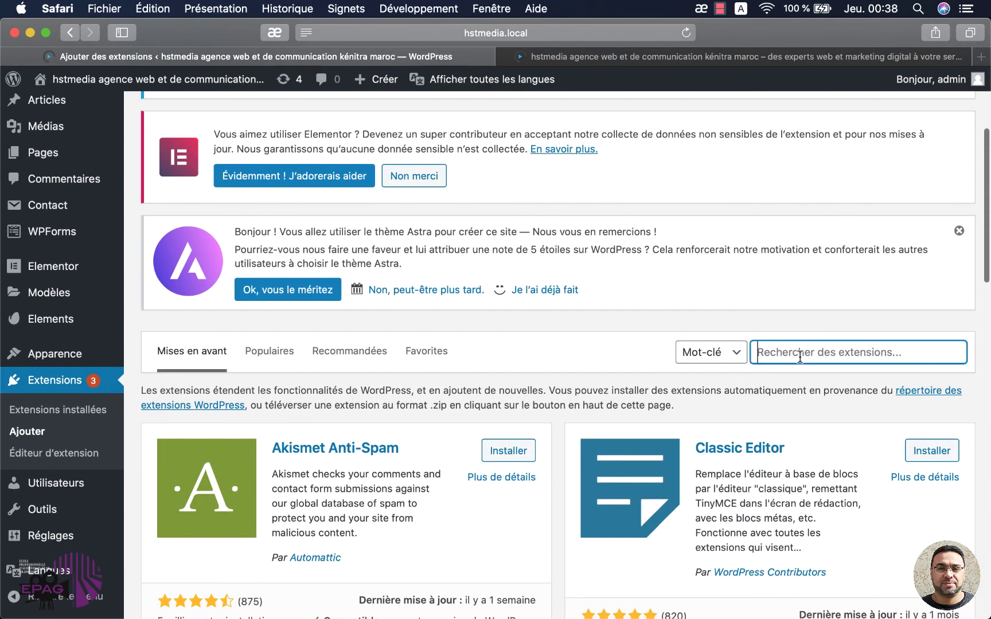
type("duplicate")
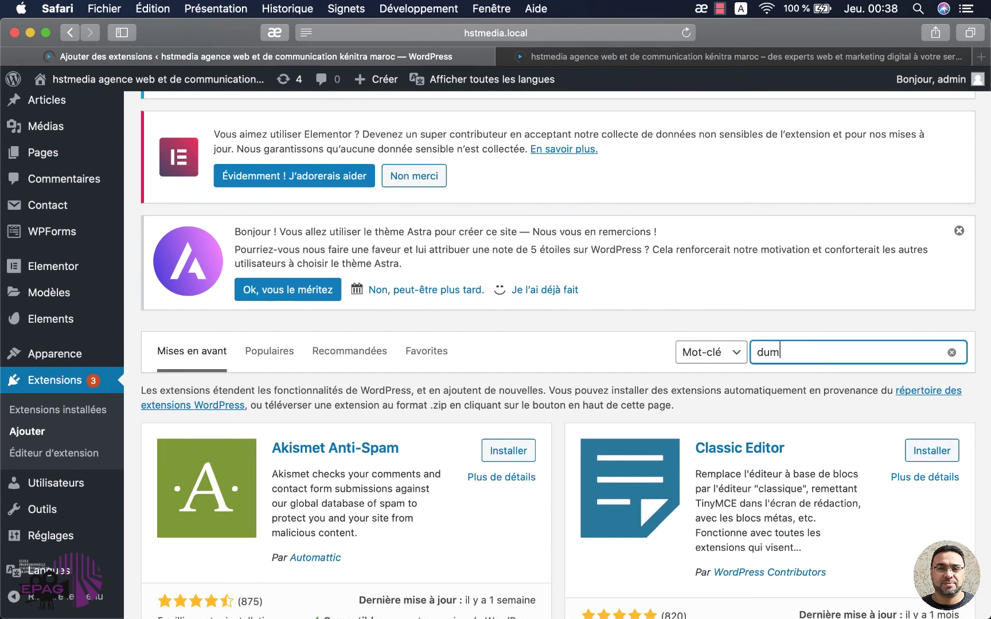
type(" page")
scroll(486, 327, "down", 5)
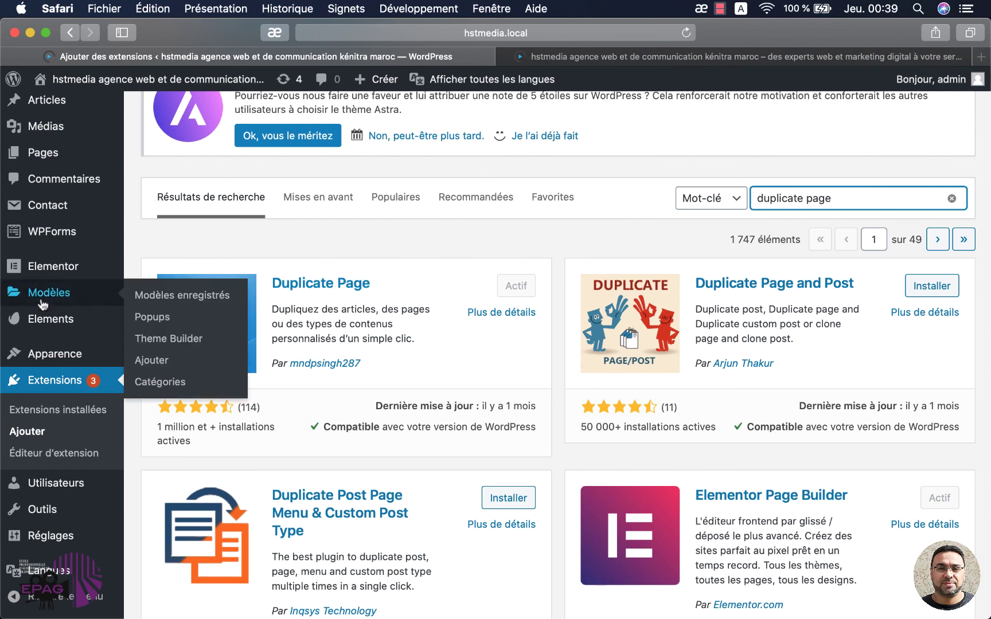
Duplicate the Accueil page from the list of all pages.
scroll(49, 292, "up", 3)
left_click(51, 201)
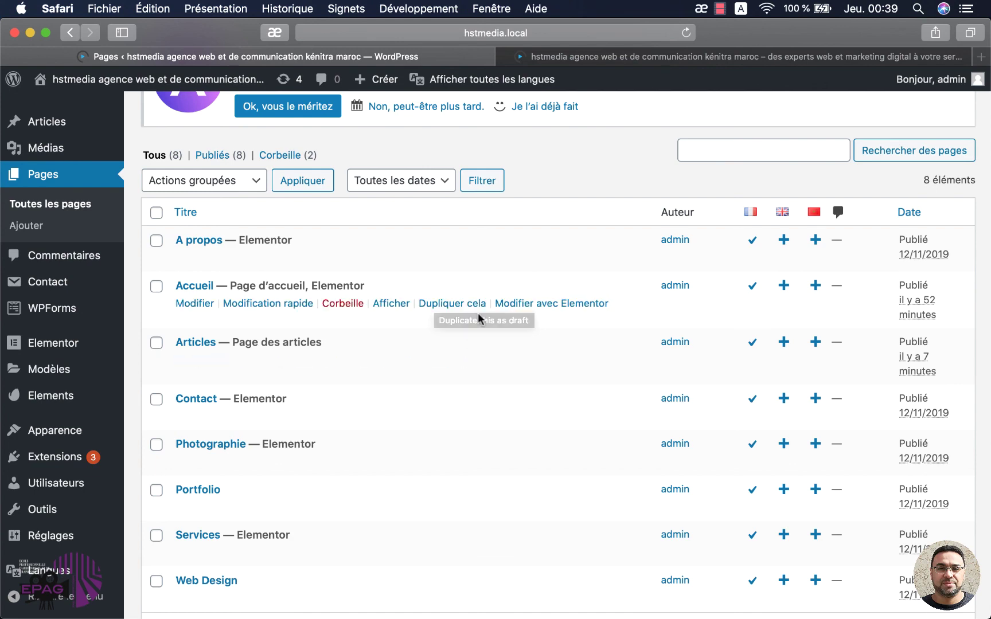
left_click(453, 305)
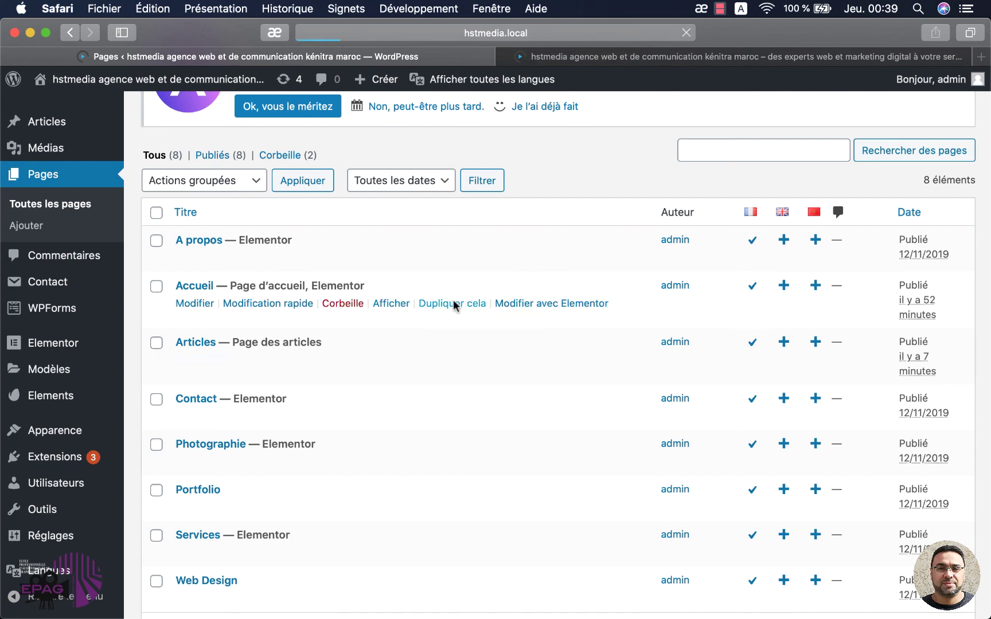
scroll(413, 484, "down", 2)
scroll(412, 484, "up", 5)
scroll(411, 482, "down", 2)
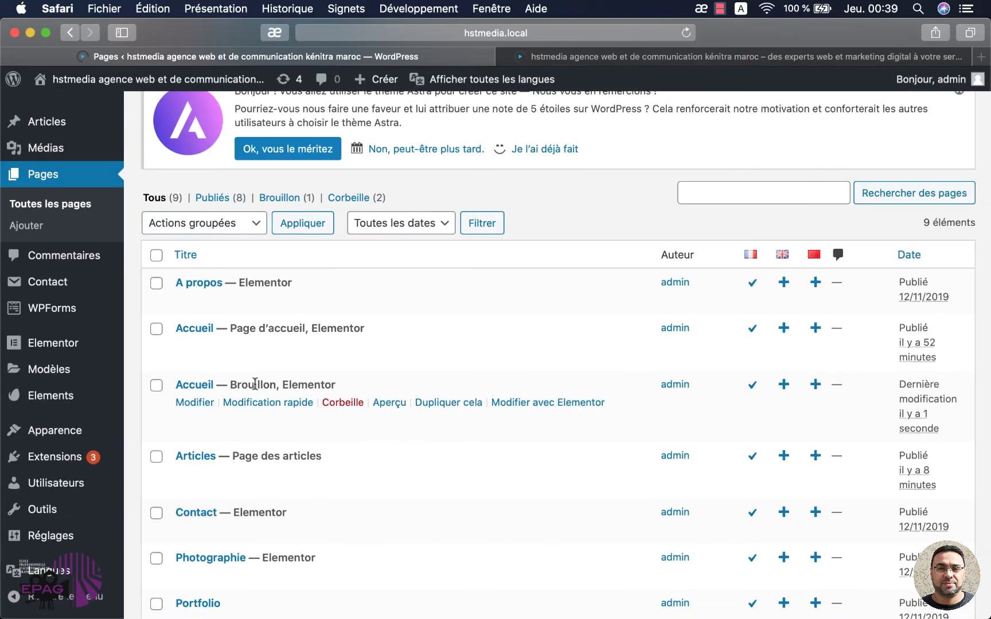
Open the duplicated Accueil draft for editing and replace its title with "Home".
left_click(199, 401)
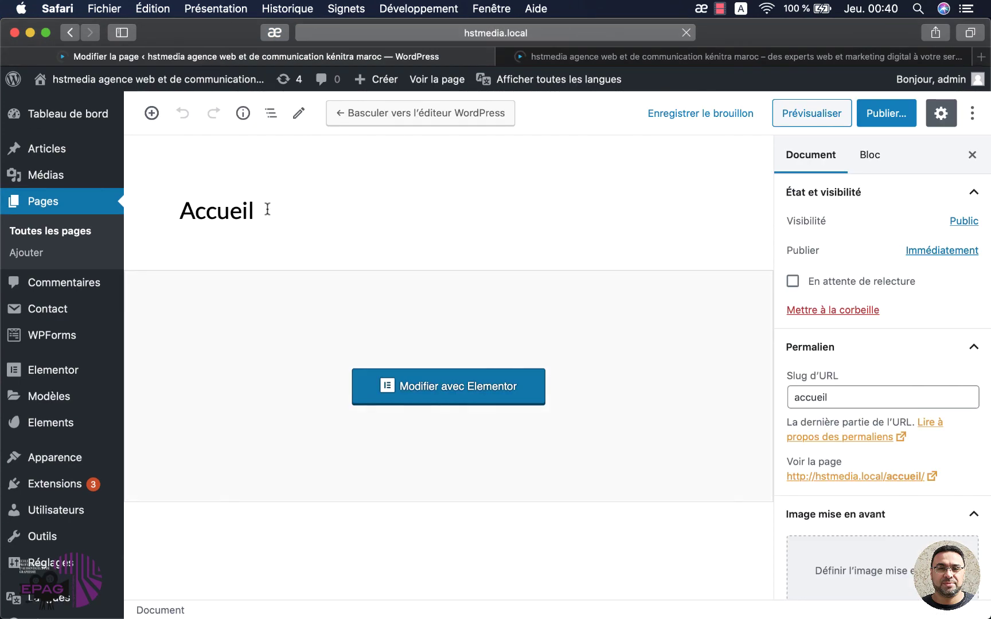
left_click(267, 209)
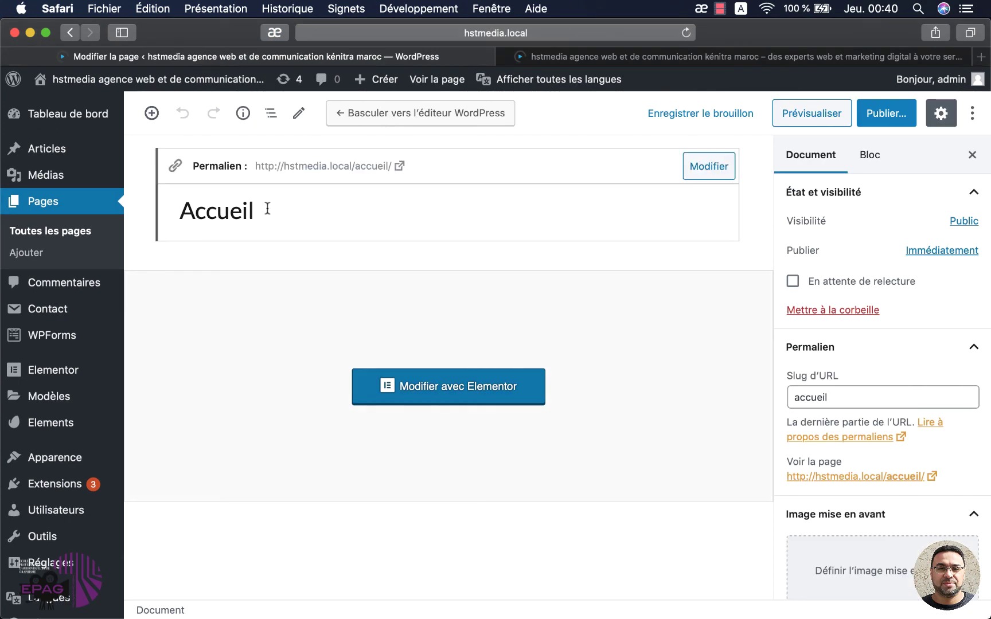
key("BackSpace")
key("BackSpace")
key("BackSpace")
key("BackSpace")
key("BackSpace")
key("BackSpace")
key("BackSpace")
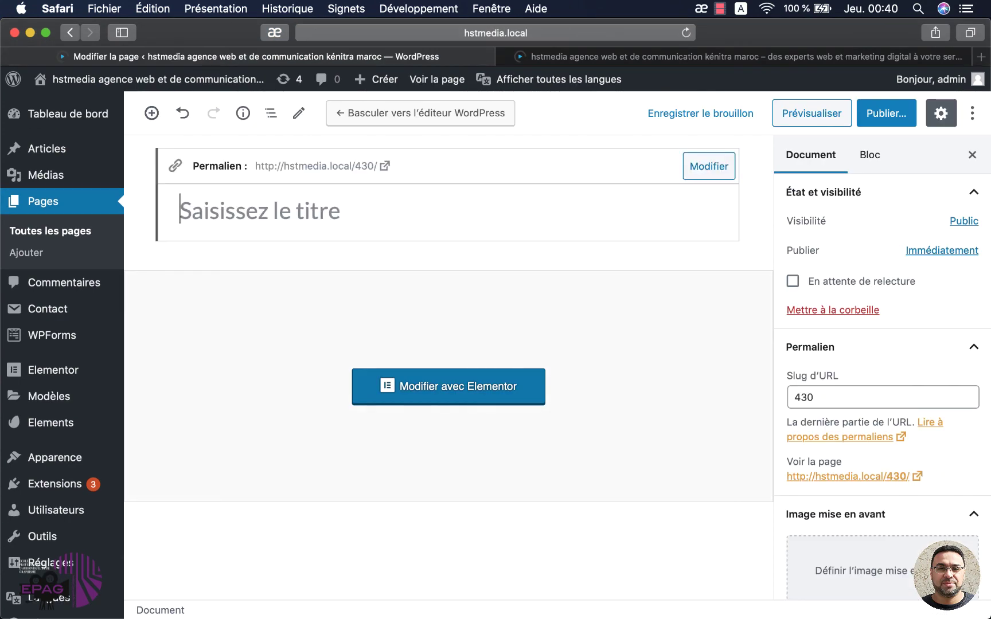
type("Home")
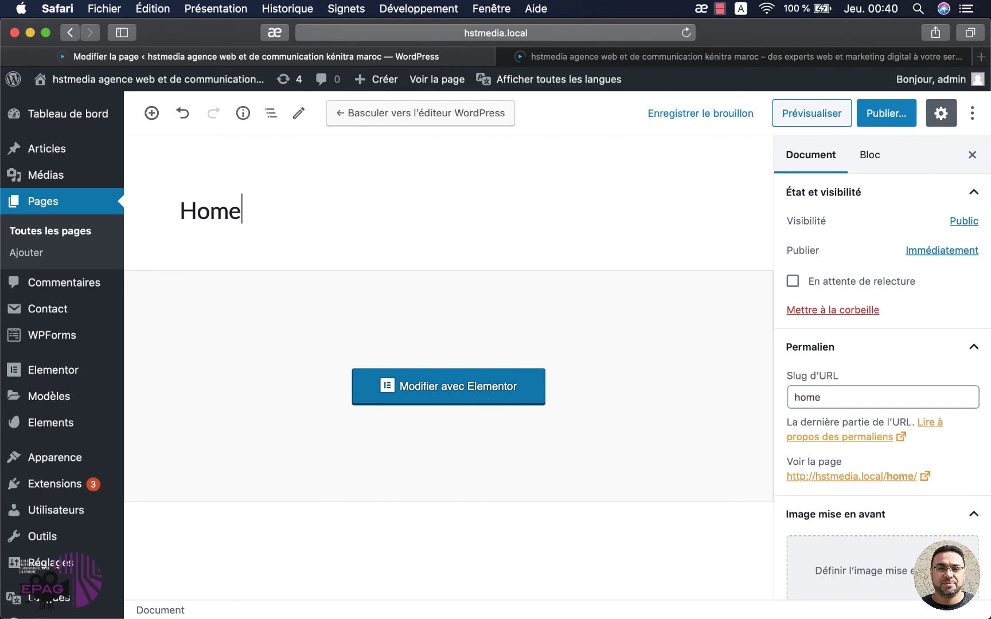
Set the Home page's language to English and accept leaving the page so it reloads.
scroll(934, 372, "down", 12)
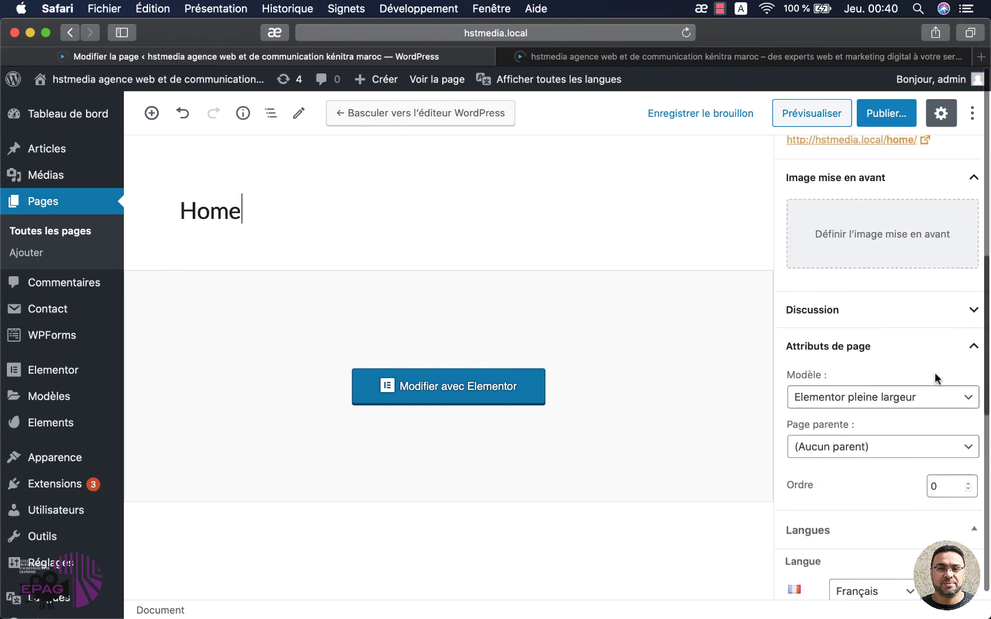
scroll(934, 372, "down", 1)
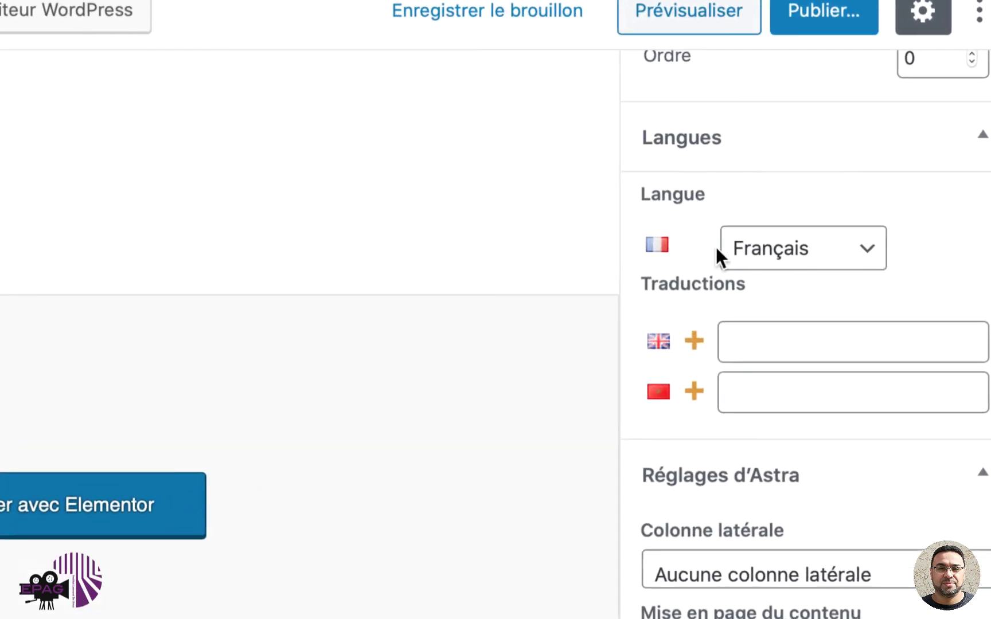
left_click(895, 243)
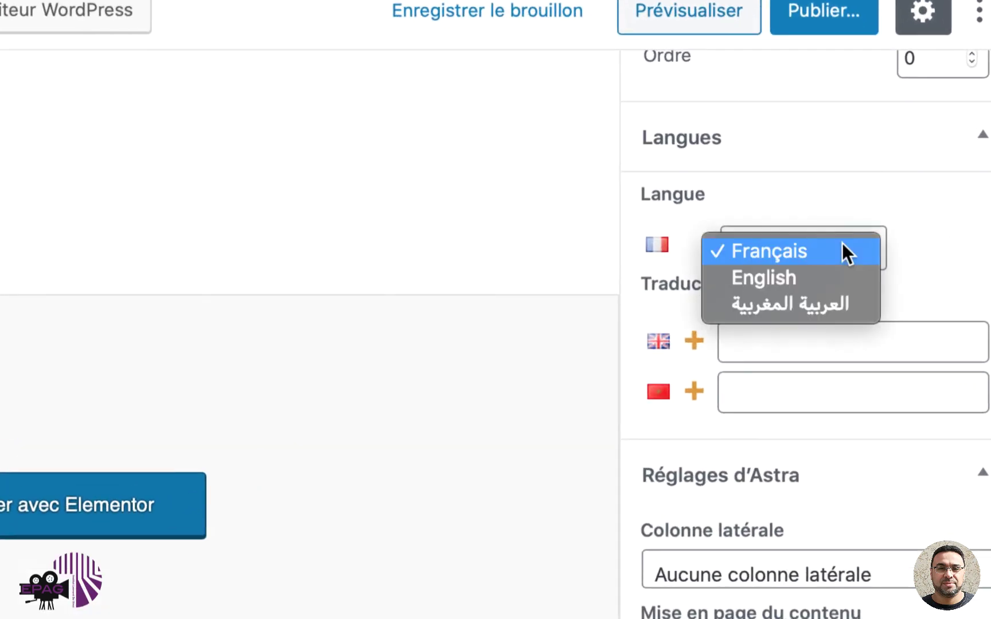
left_click(802, 276)
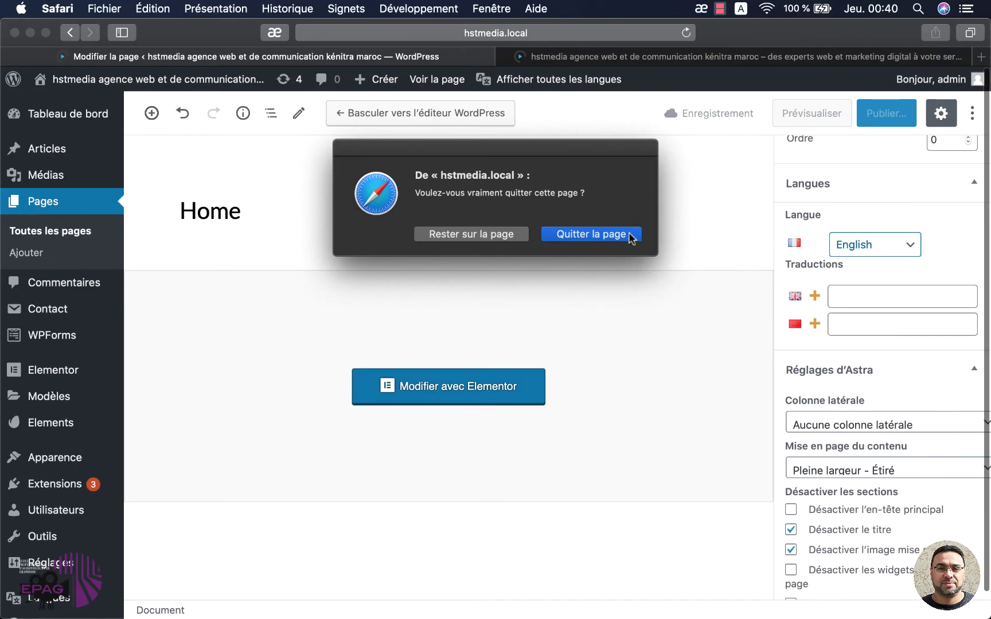
left_click(608, 232)
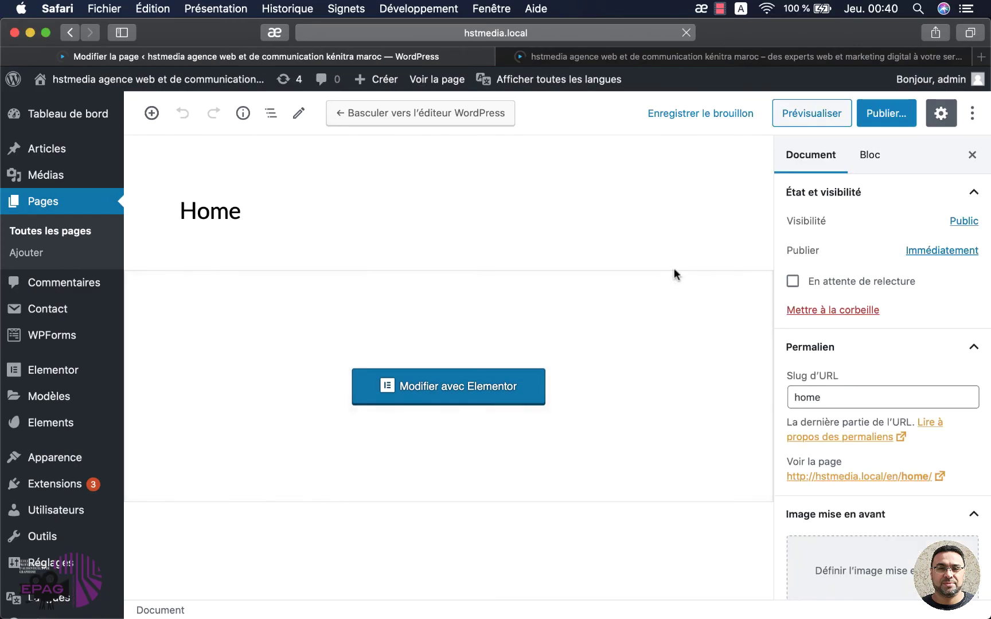
Review the Home page's language and translation settings and publish the page.
scroll(879, 307, "down", 5)
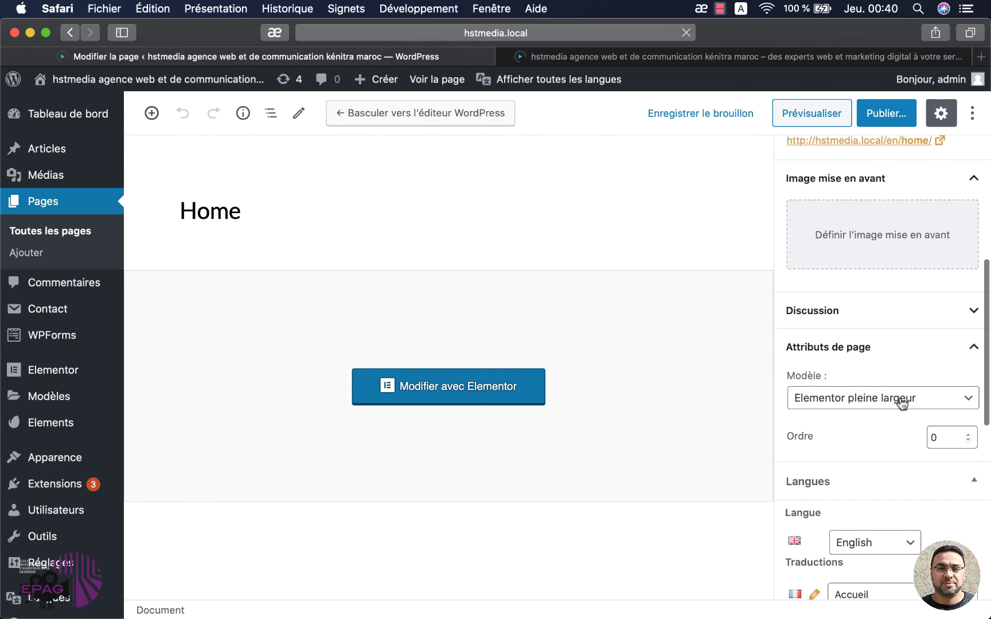
scroll(903, 400, "down", 5)
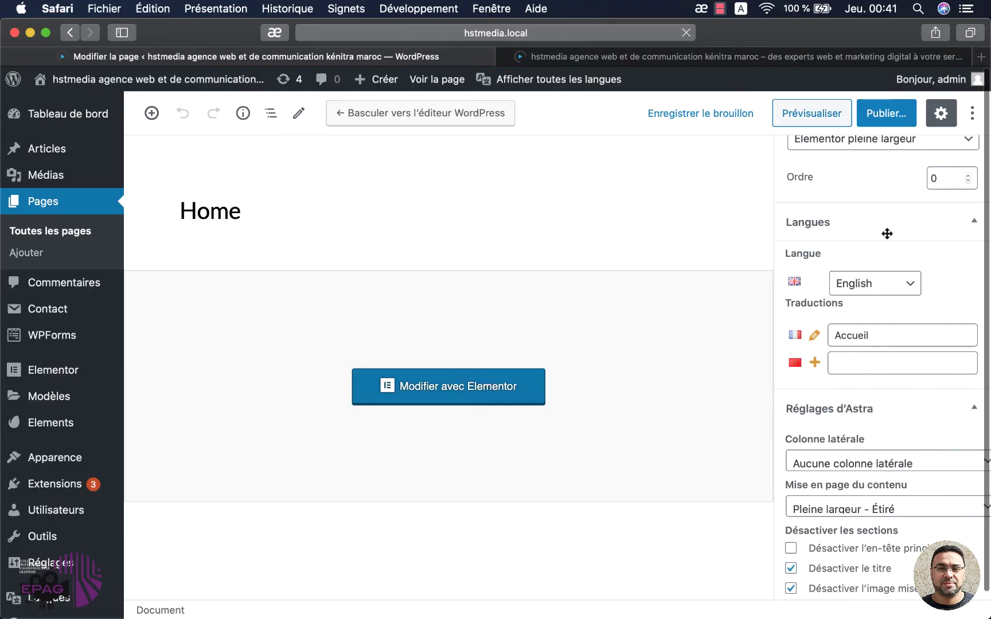
scroll(898, 184, "up", 10)
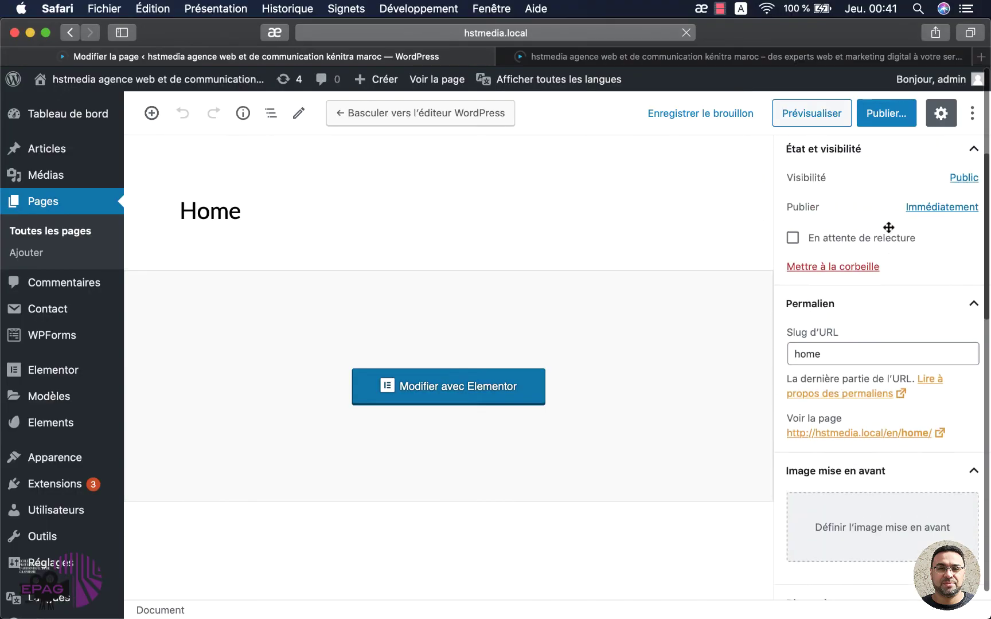
left_click(888, 115)
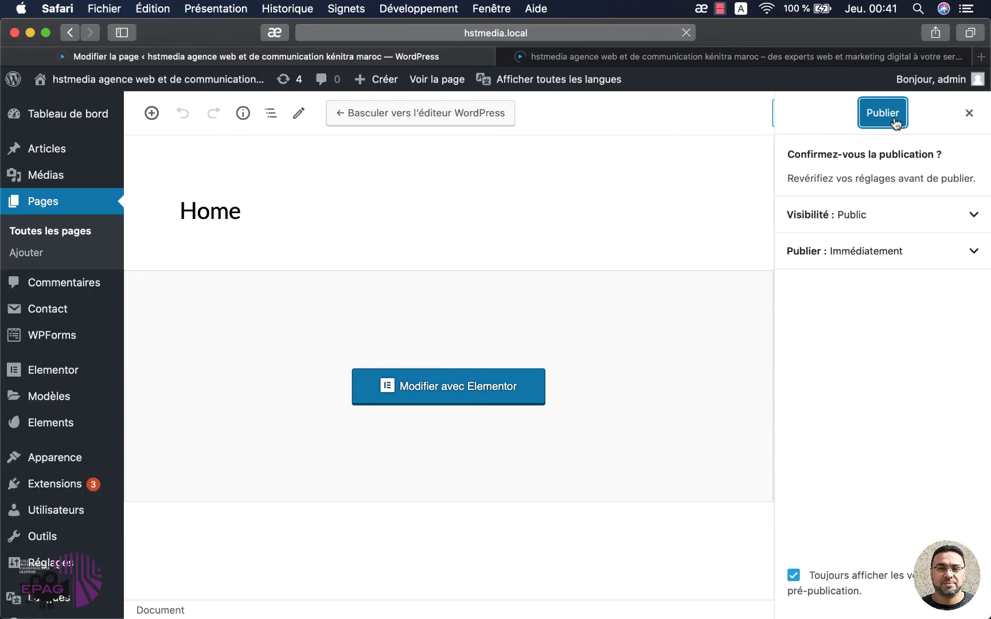
left_click(893, 120)
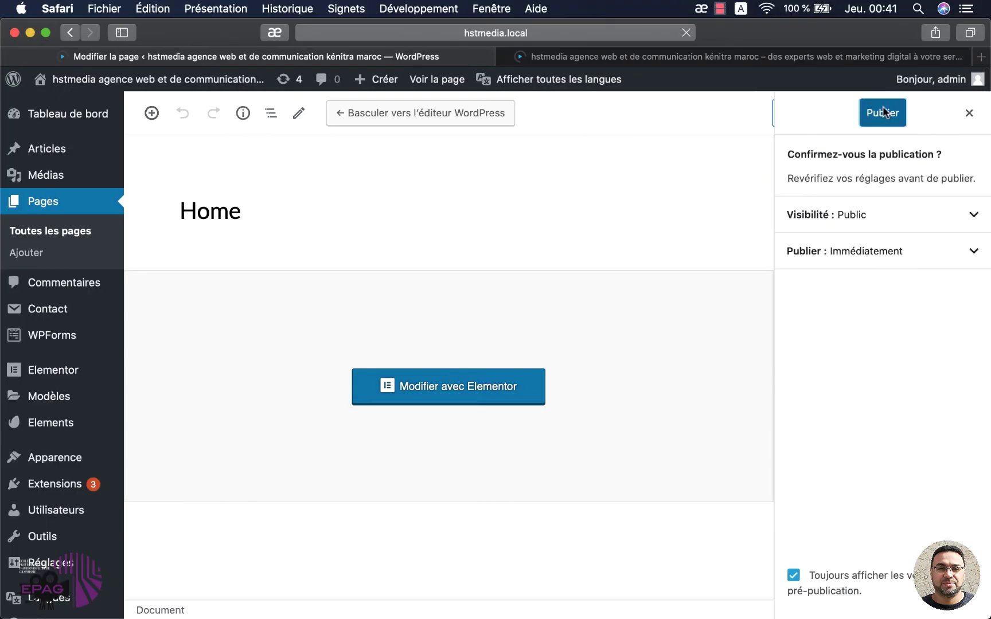
Return to the list of all pages and open the Home page for editing with Elementor.
left_click(43, 213)
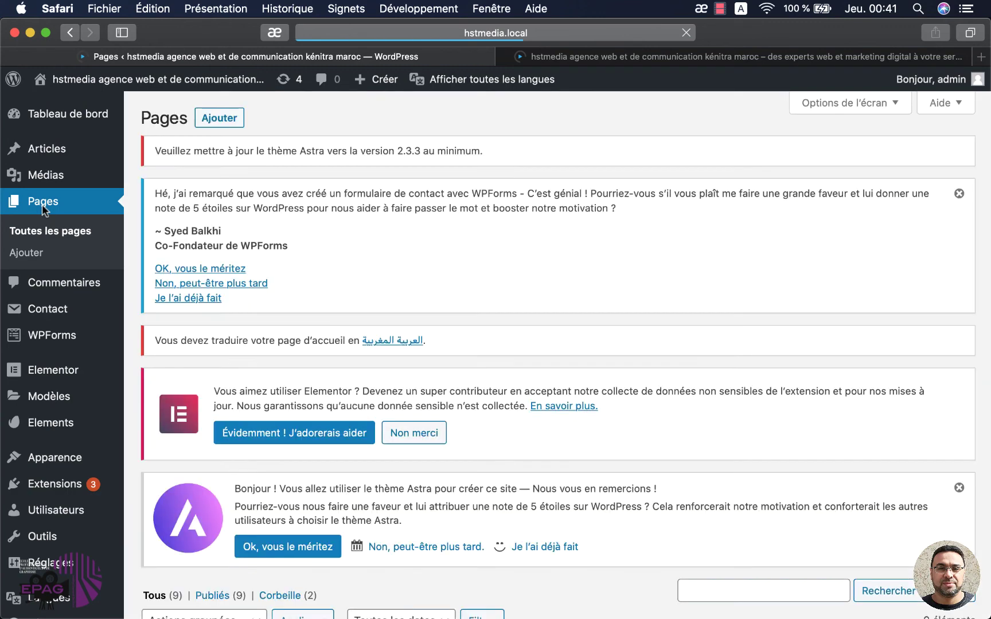
scroll(212, 228, "down", 10)
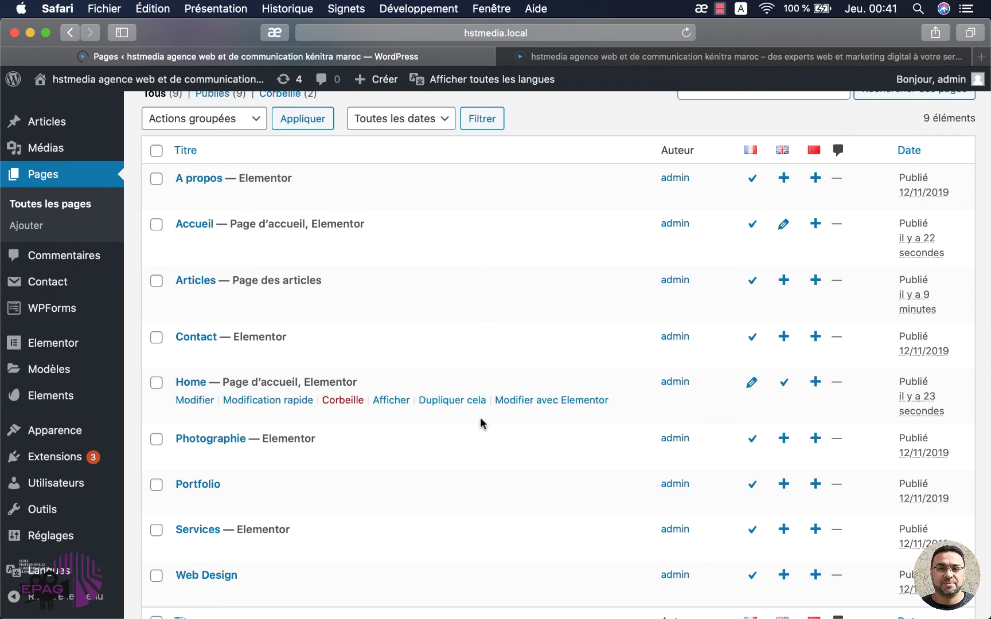
scroll(482, 420, "down", 3)
scroll(791, 442, "up", 5)
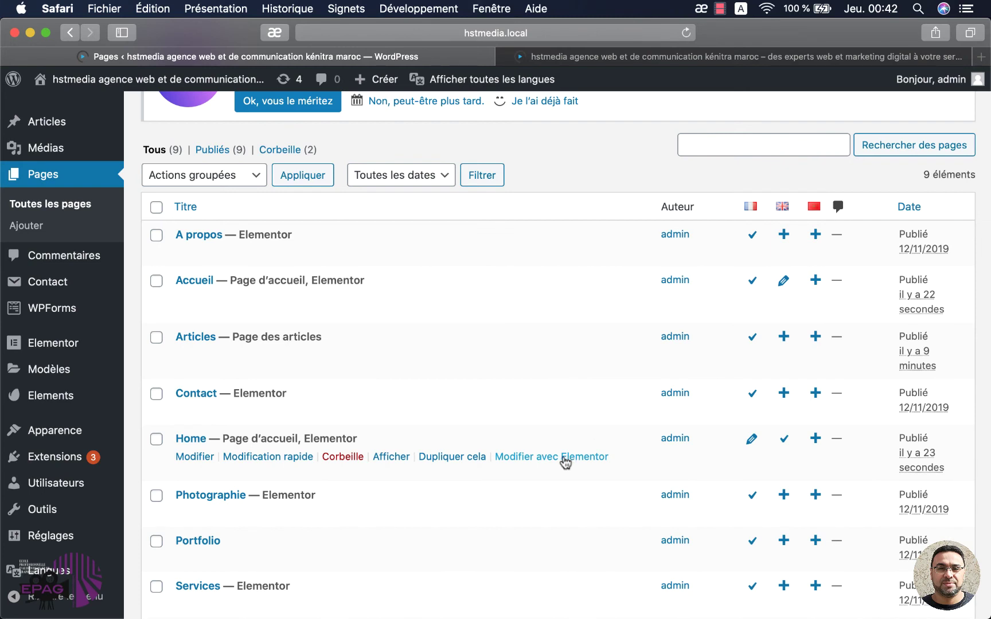
left_click(564, 457)
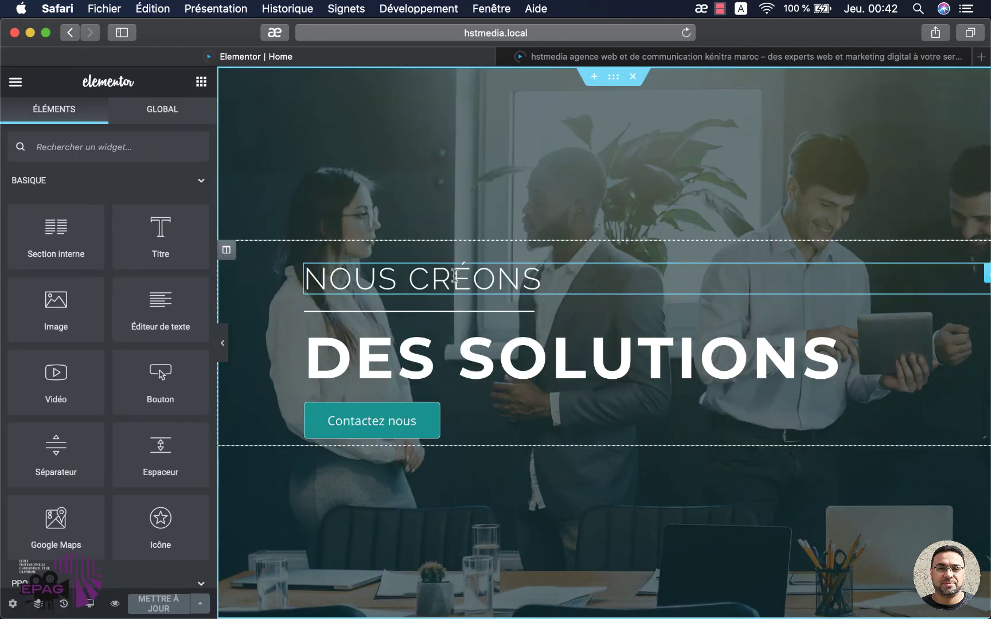
Replace the "nous créons" heading text in the hero section with "We create".
left_click(460, 277)
triple_click(459, 276)
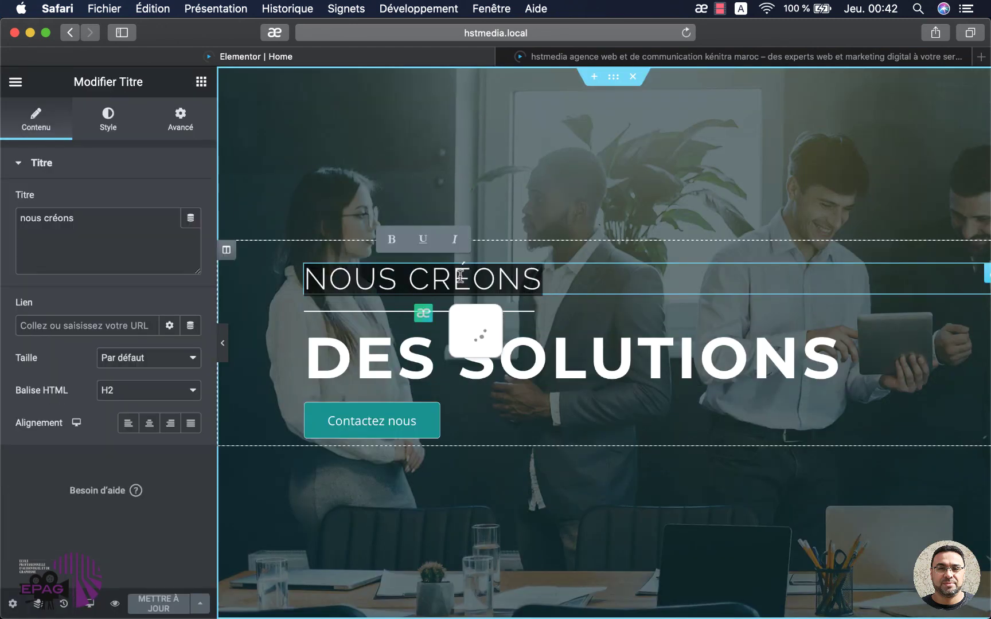
type("We")
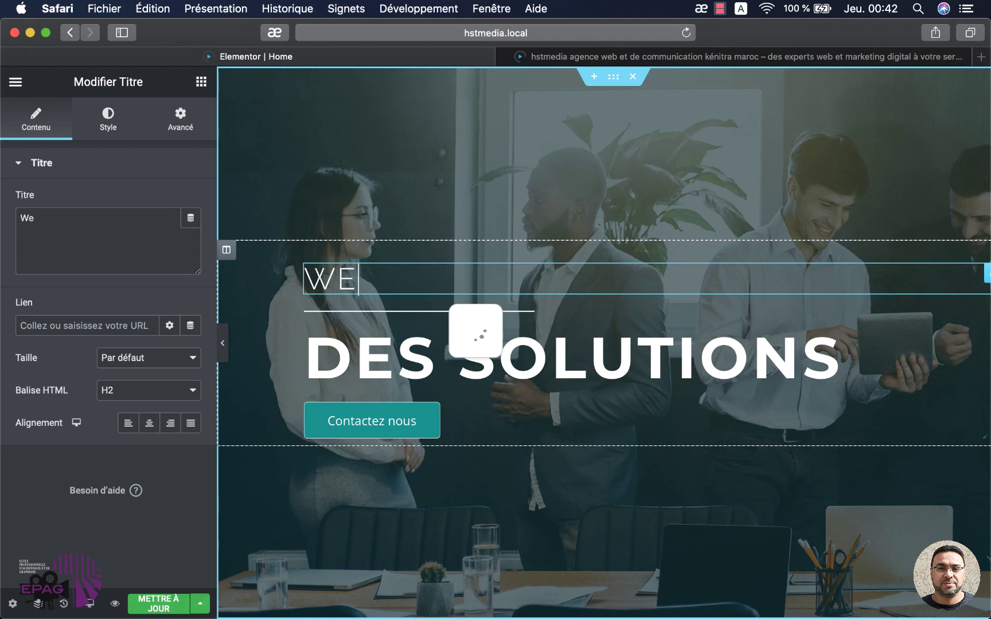
type(" create")
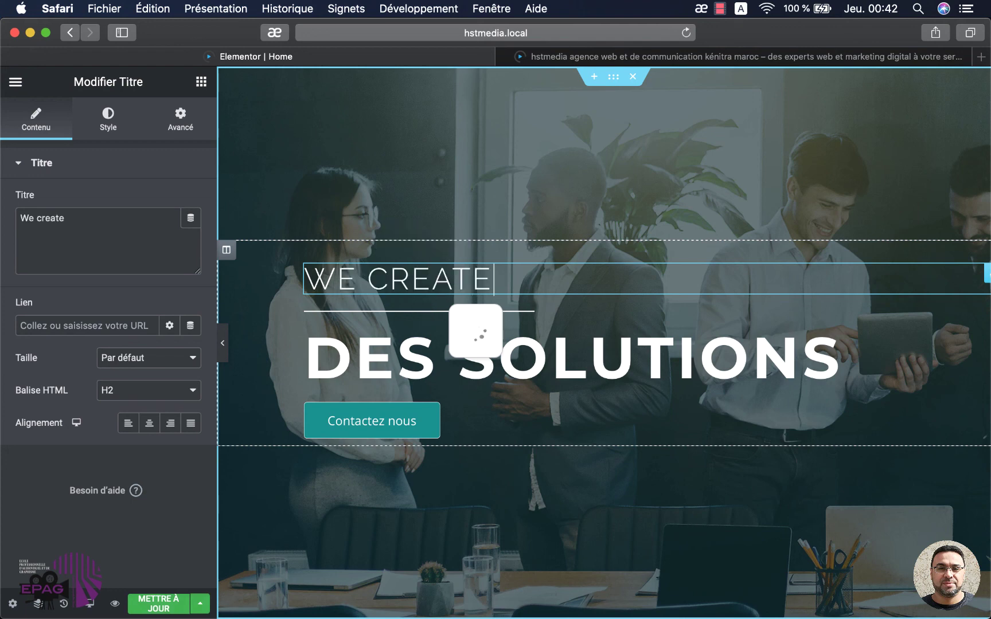
Remove the word "des" from the large hero heading, leaving only "solutions".
left_click(451, 344)
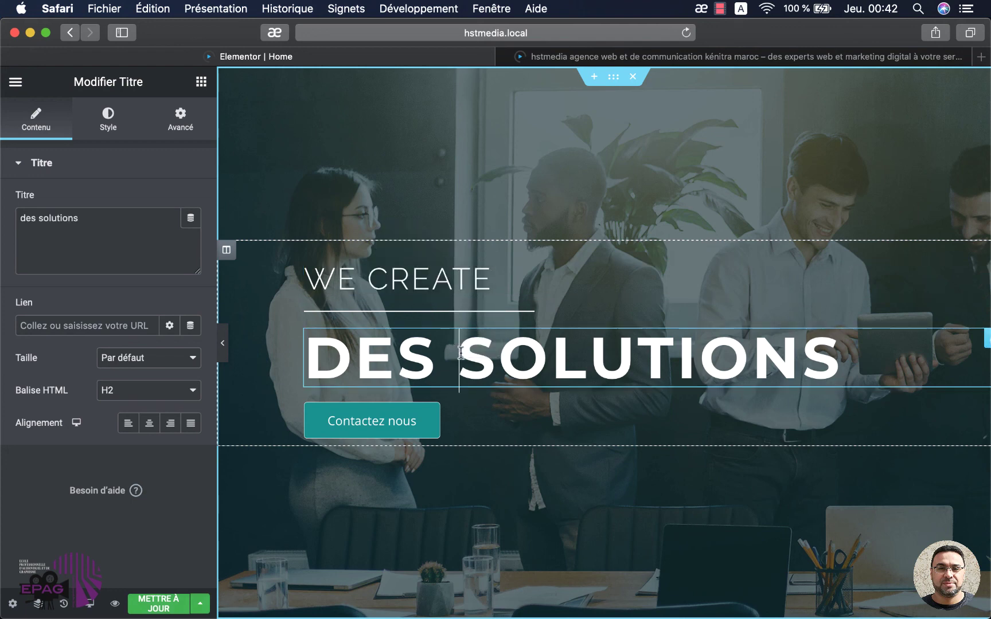
left_click_drag(459, 346, 315, 347)
key("BackSpace")
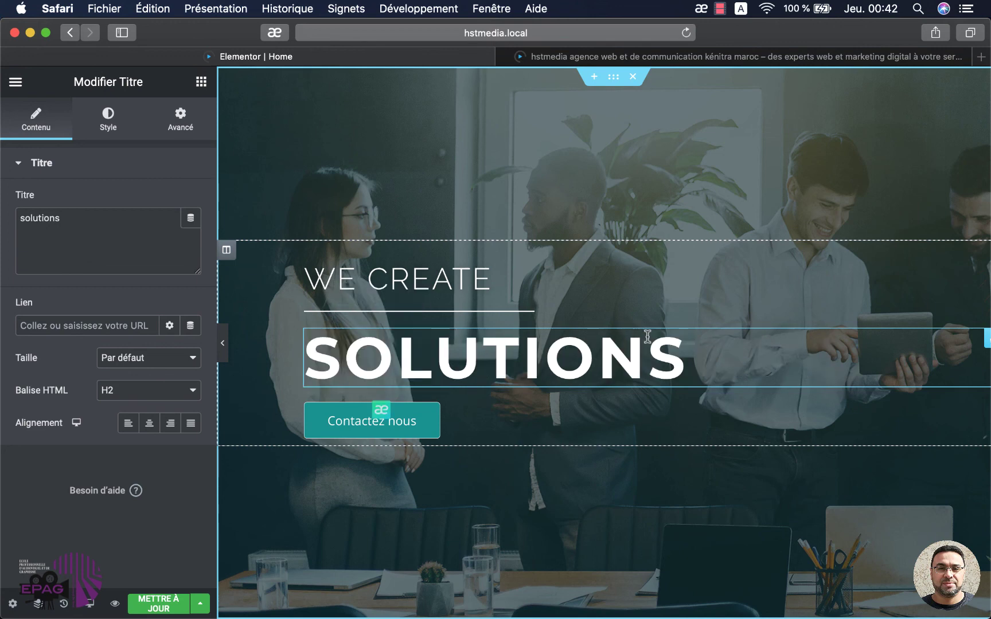
Replace the hero button's "Contactez nous" label with "Contact US".
left_click(382, 421)
key("BackSpace")
key("BackSpace")
key("BackSpace")
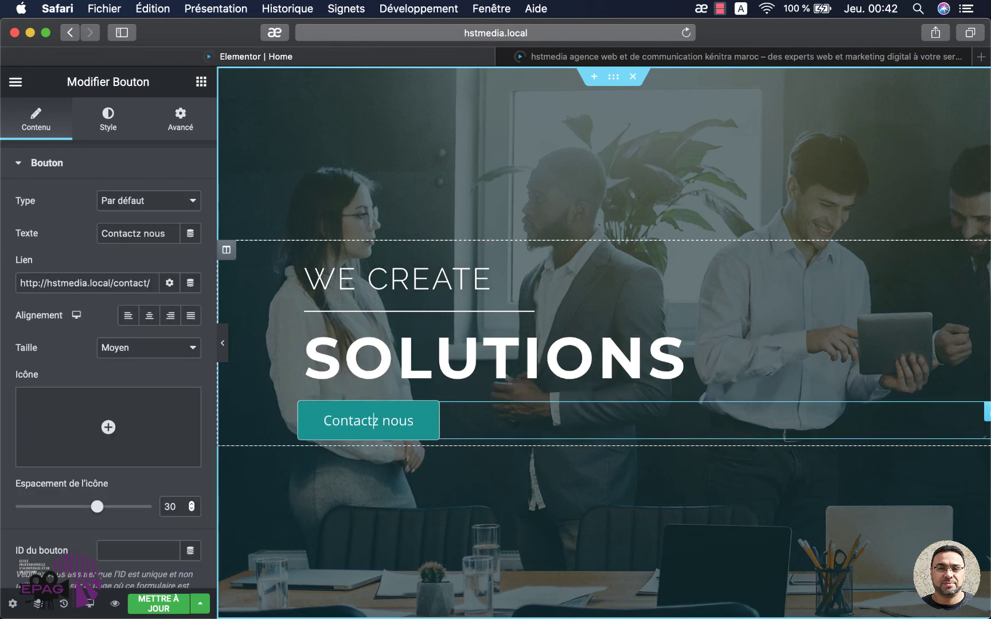
key("Delete")
key("Delete")
key("Delete")
key("Delete")
key("Delete")
key("Delete")
type("ct US")
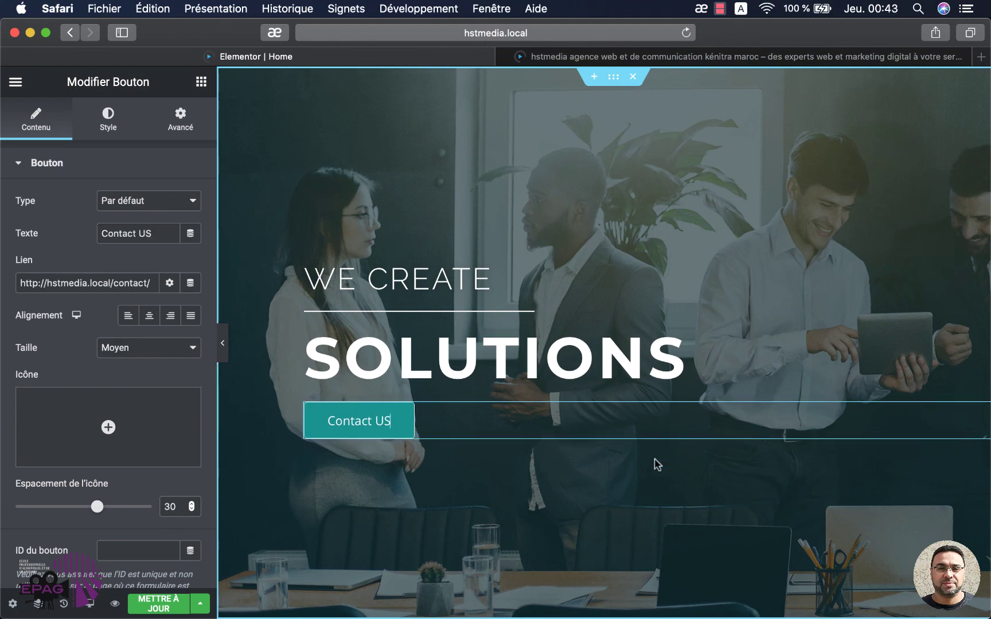
Replace "Conception &" with "Graphic" in the first service's title so that it reads "Graphic design".
scroll(655, 464, "down", 8)
scroll(655, 464, "down", 5)
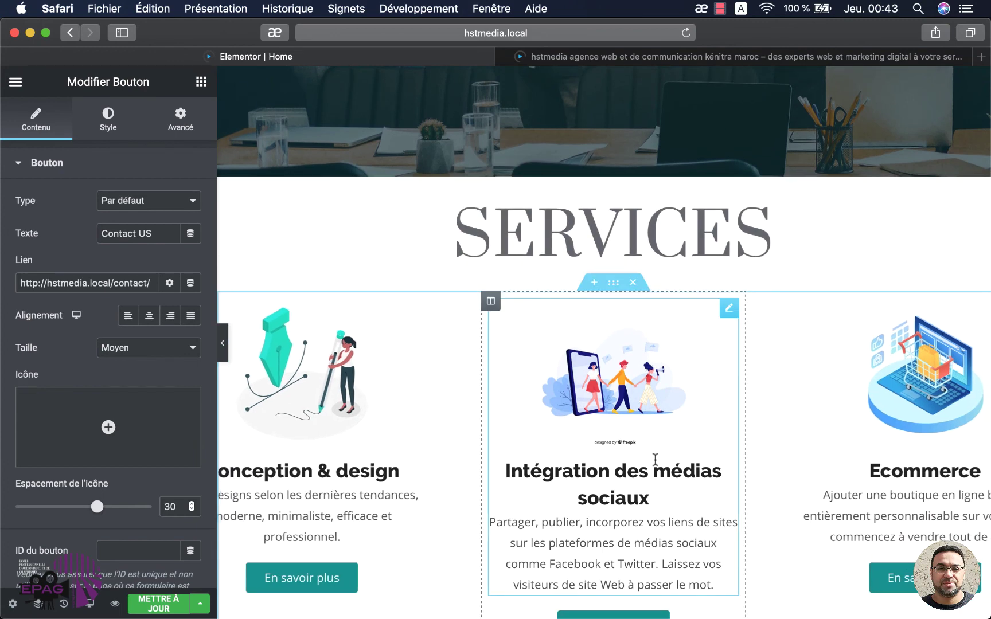
scroll(654, 462, "down", 2)
scroll(655, 459, "down", 4)
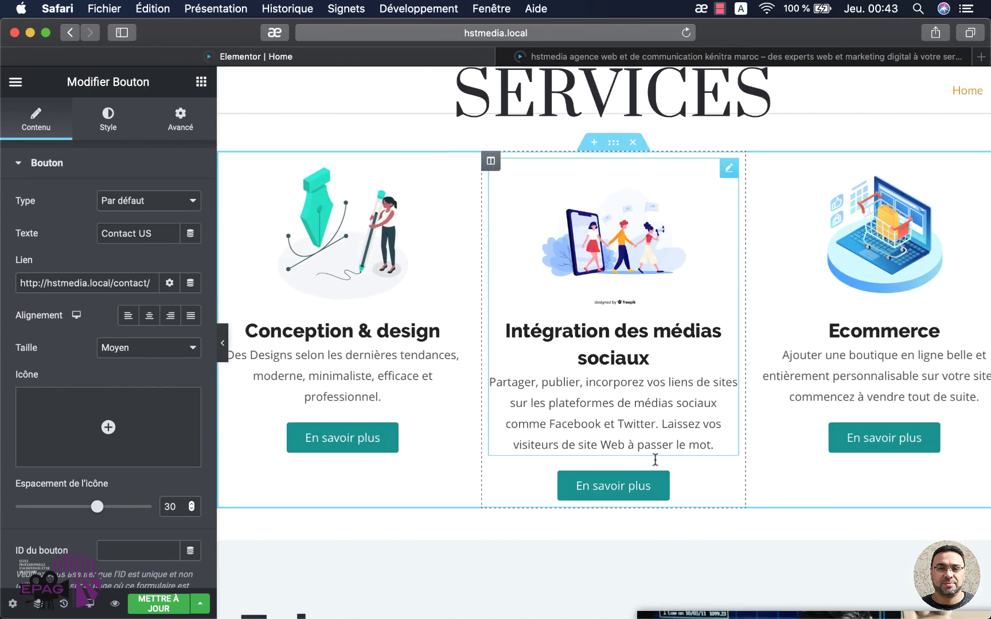
scroll(465, 411, "down", 2)
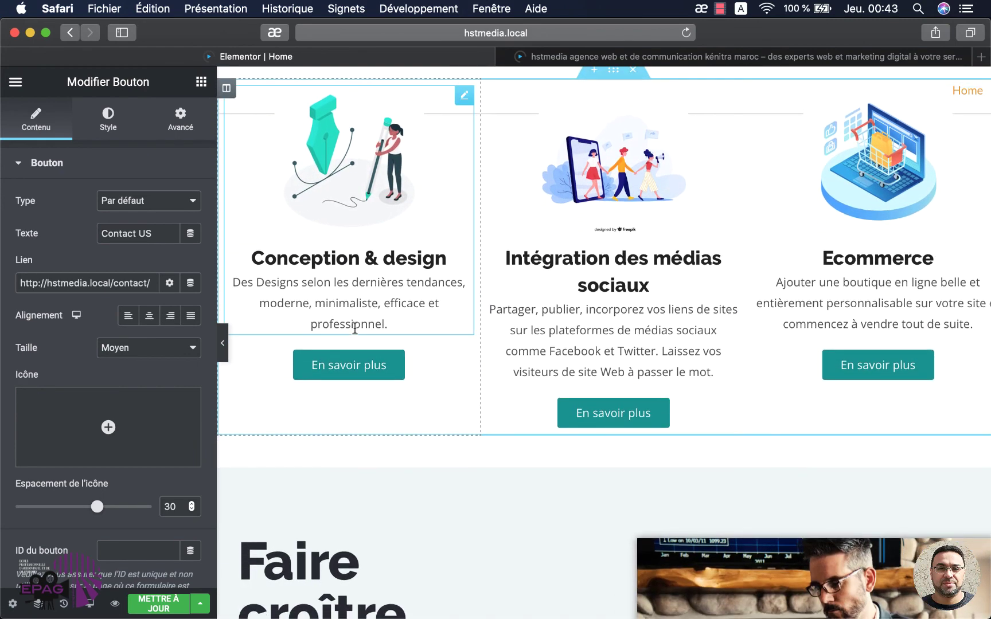
left_click(336, 298)
left_click_drag(378, 263, 250, 259)
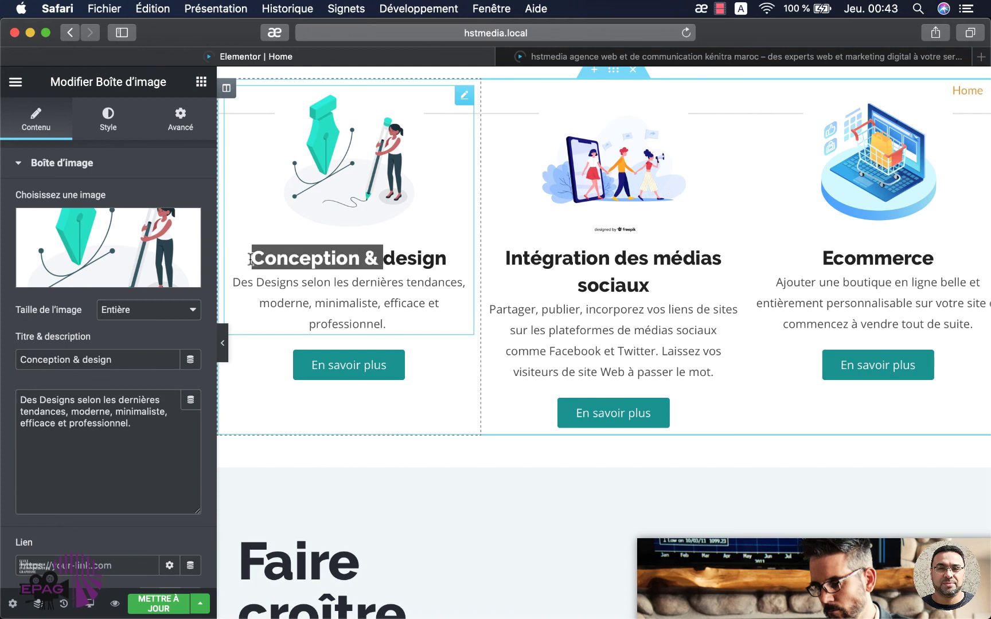
key("BackSpace")
type("Graphic")
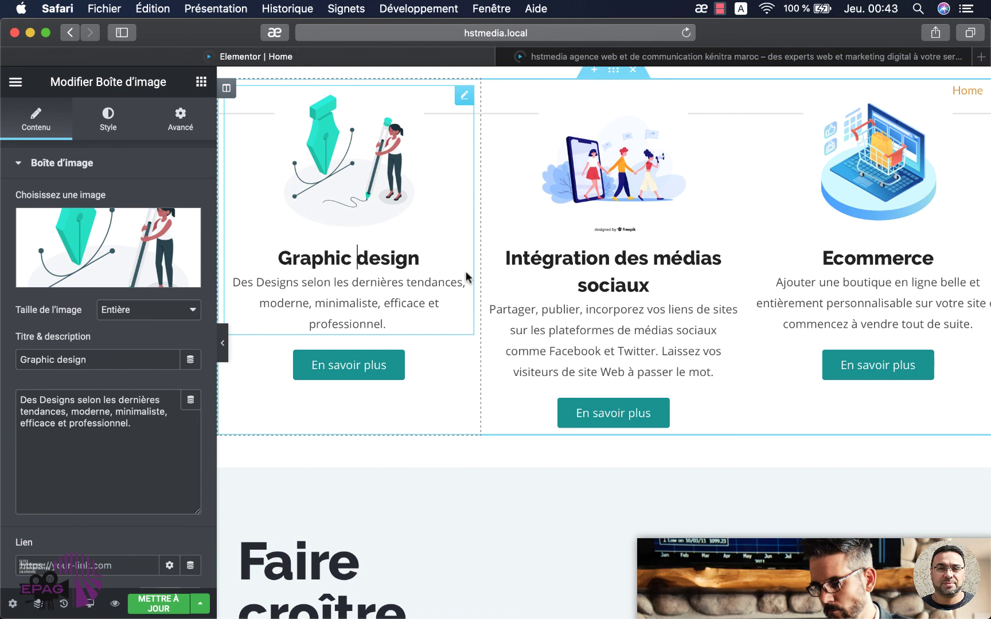
Replace the Graphic design description with "Designs according to the latest trends, modern, minimalist, efficient and professional.".
left_click_drag(235, 281, 428, 323)
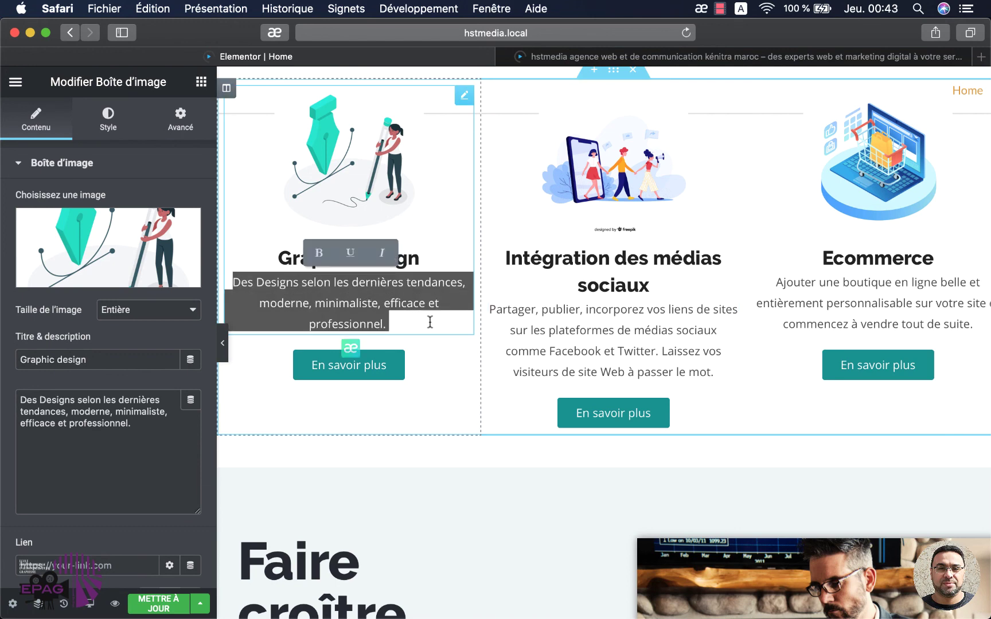
left_click(349, 352)
key("BackSpace")
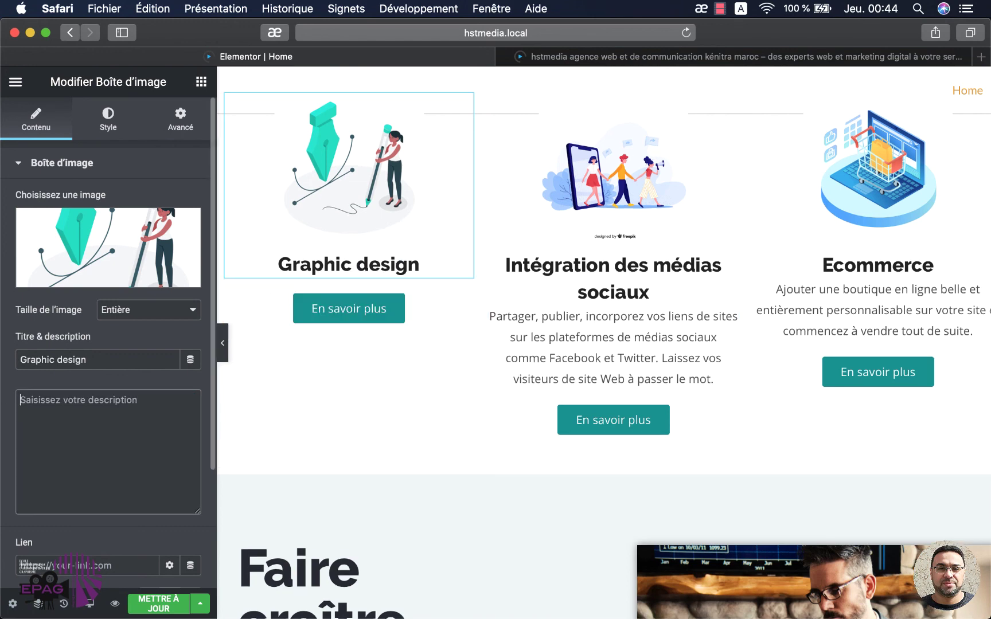
type("Designs according to the latest trends, modern, minimalist, efficient and professional.")
Translate the title "Intégration des médias sociaux" from French to English in Mate and copy the translation.
scroll(374, 471, "up", 3)
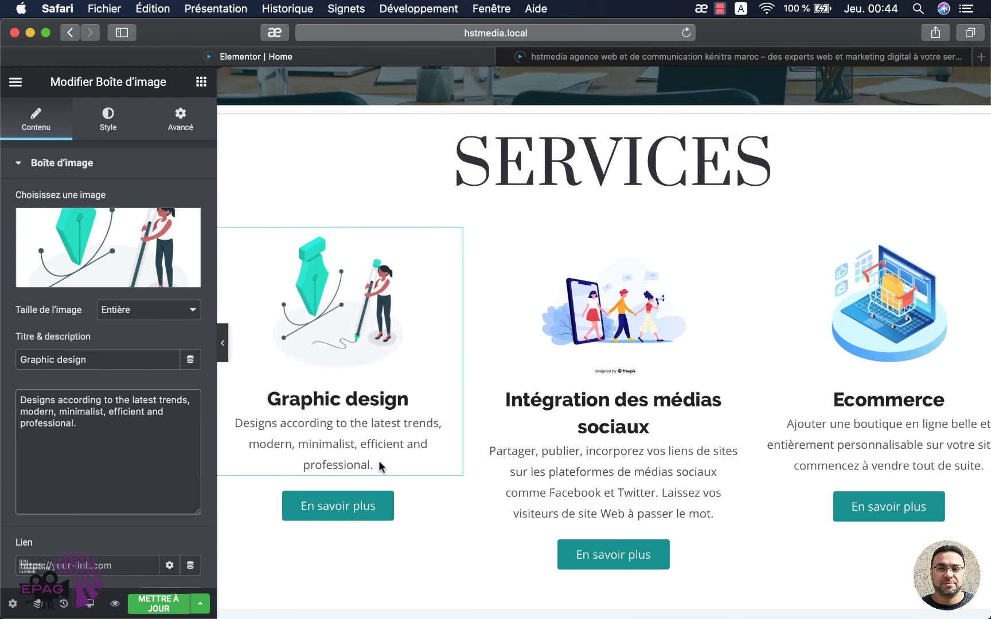
left_click(654, 523)
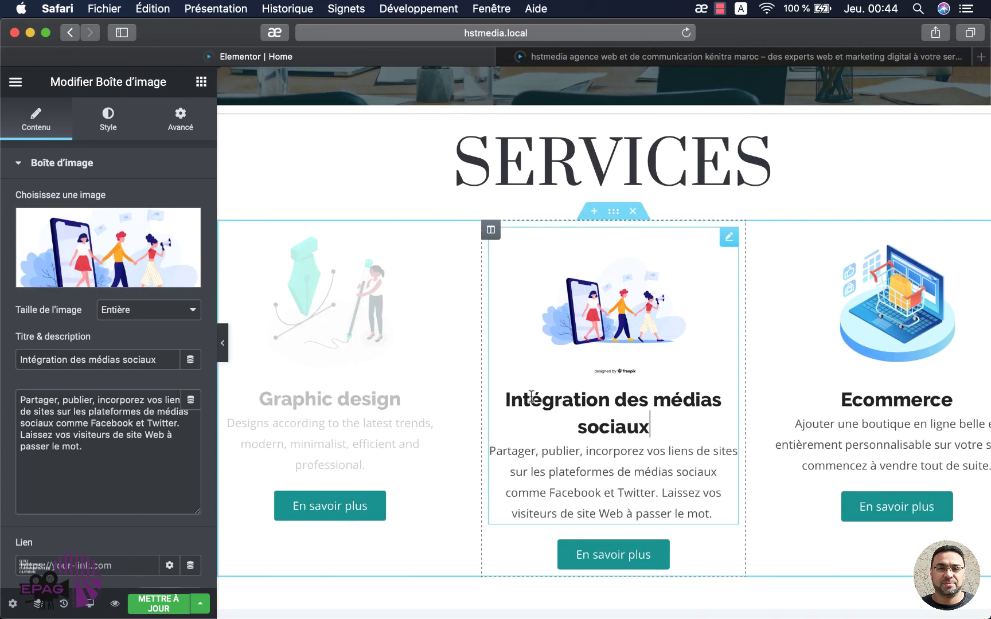
left_click_drag(504, 398, 650, 427)
key("super+c")
left_click(700, 8)
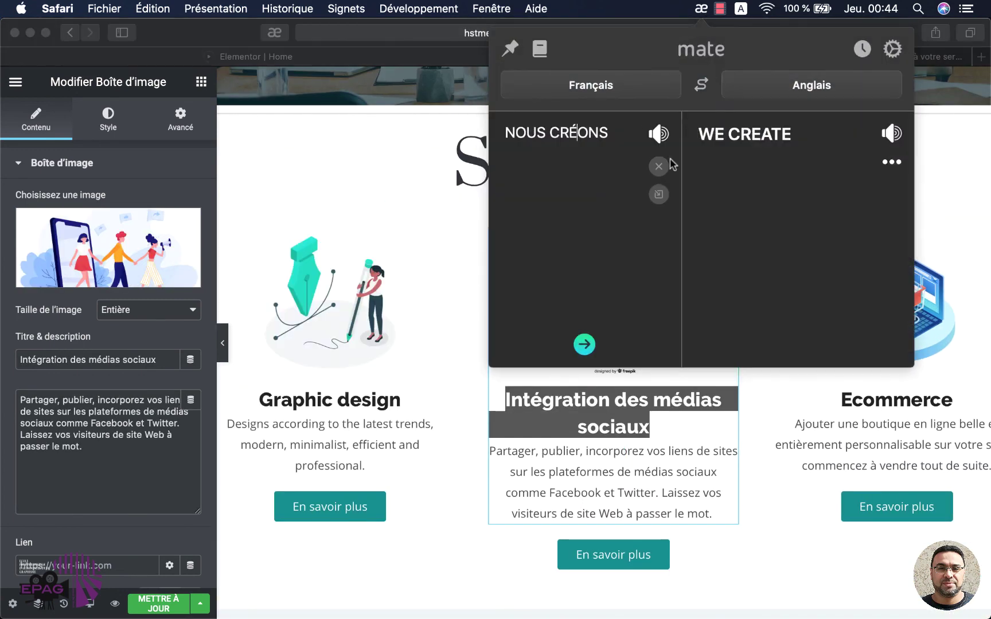
left_click(659, 166)
key("super+v")
left_click_drag(699, 129, 809, 160)
key("super+c")
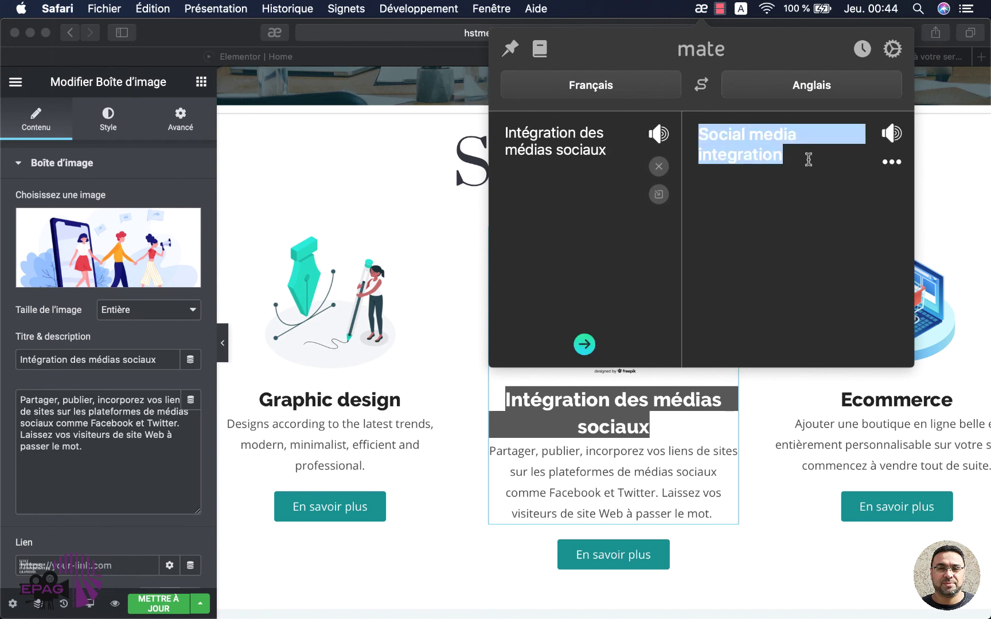
Replace the second service's title with "Social media integration".
left_click(462, 415)
left_click(570, 406)
triple_click(90, 358)
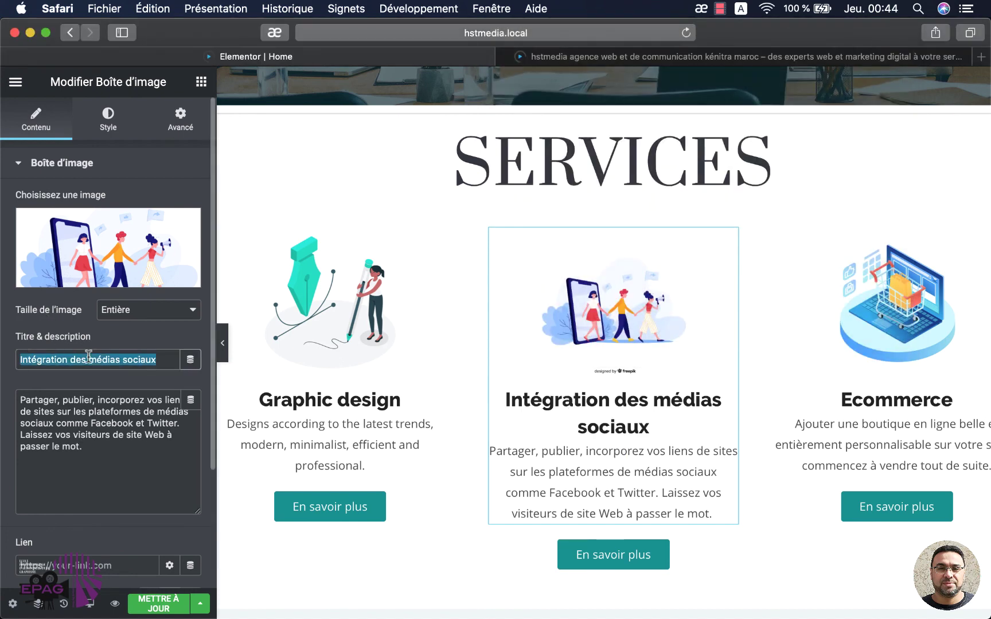
key("super+v")
Translate the Social media integration description from French to English in Mate and copy the translation.
left_click(542, 442)
left_click_drag(491, 423, 725, 479)
key("super+c")
left_click(701, 8)
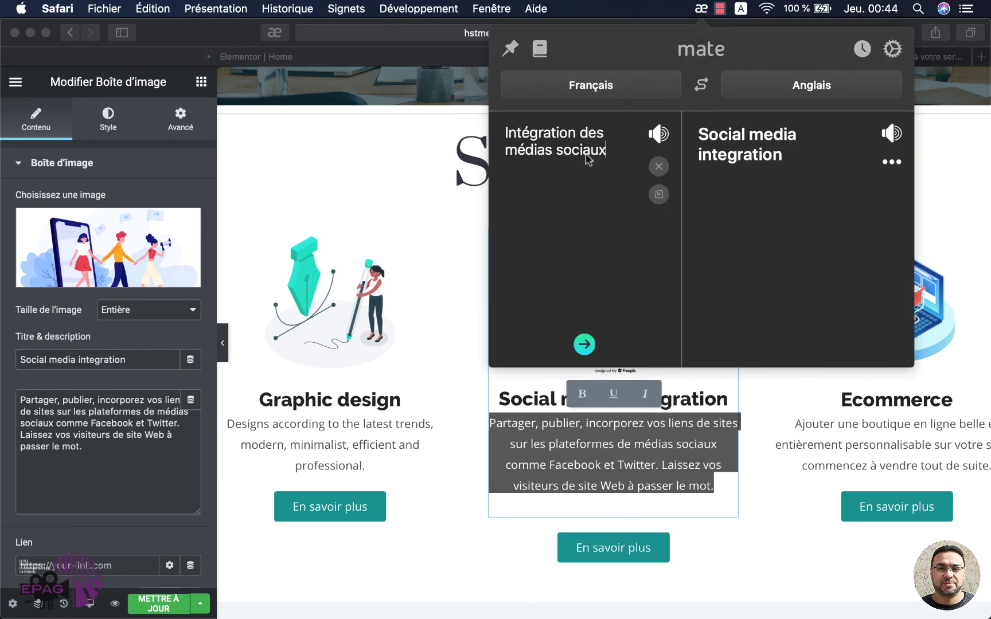
key("super+a")
key("super+v")
key("Return")
left_click_drag(700, 130, 878, 287)
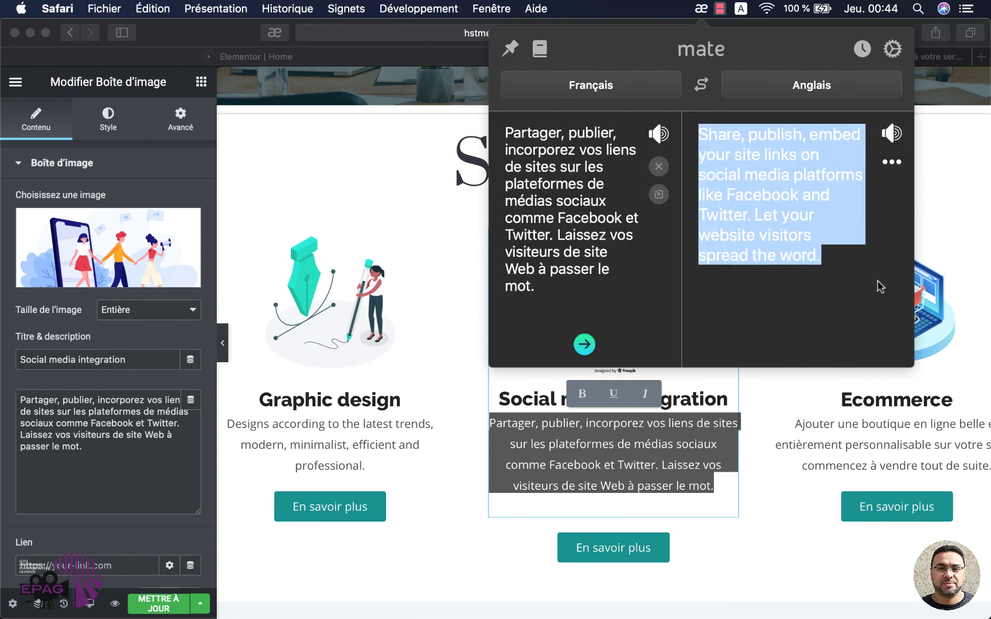
key("super+c")
Replace the Social media integration description with the copied English text, "Share, publish, embed your site links on social media platforms like Facebook and Twitter...".
left_click(113, 443)
key("super+a")
key("super+v")
Translate the Ecommerce service's description from French to English in Mate and copy the translation.
left_click(815, 421)
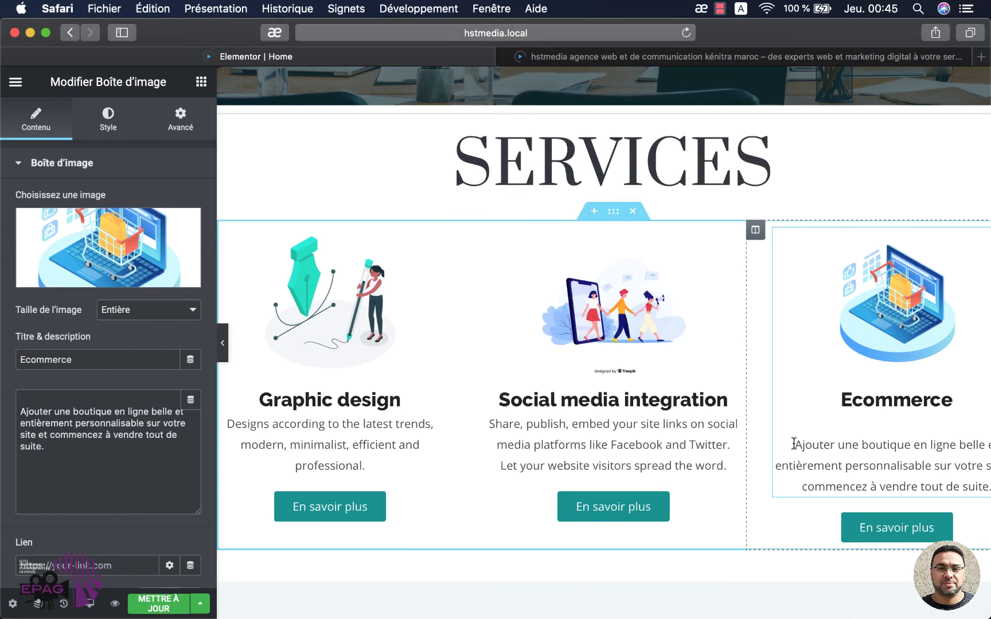
left_click_drag(792, 442, 989, 488)
key("super+c")
left_click(700, 9)
left_click(659, 166)
key("super+v")
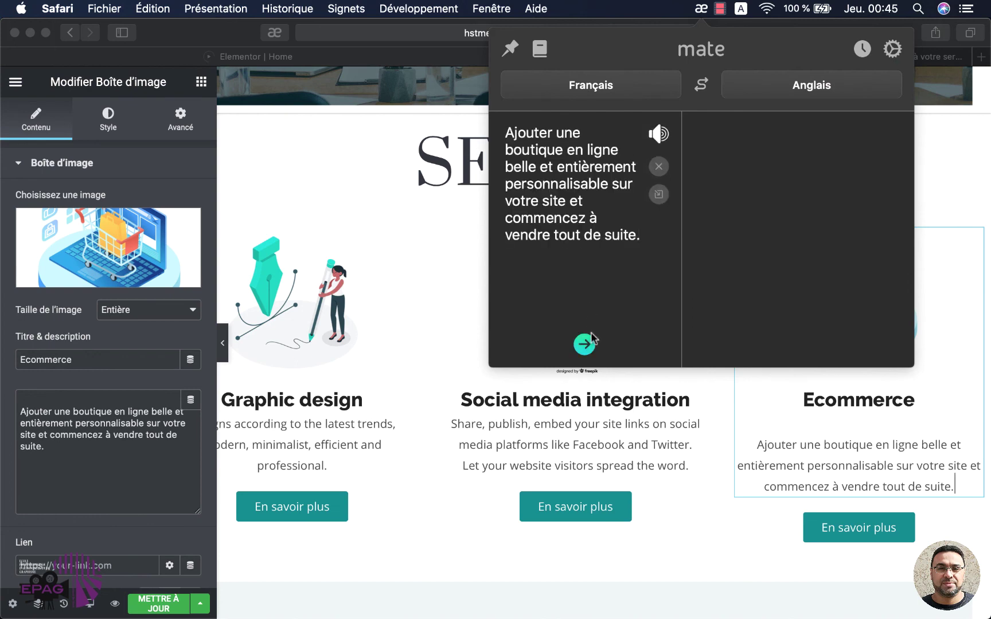
key("Return")
left_click_drag(701, 132, 818, 219)
key("super+c")
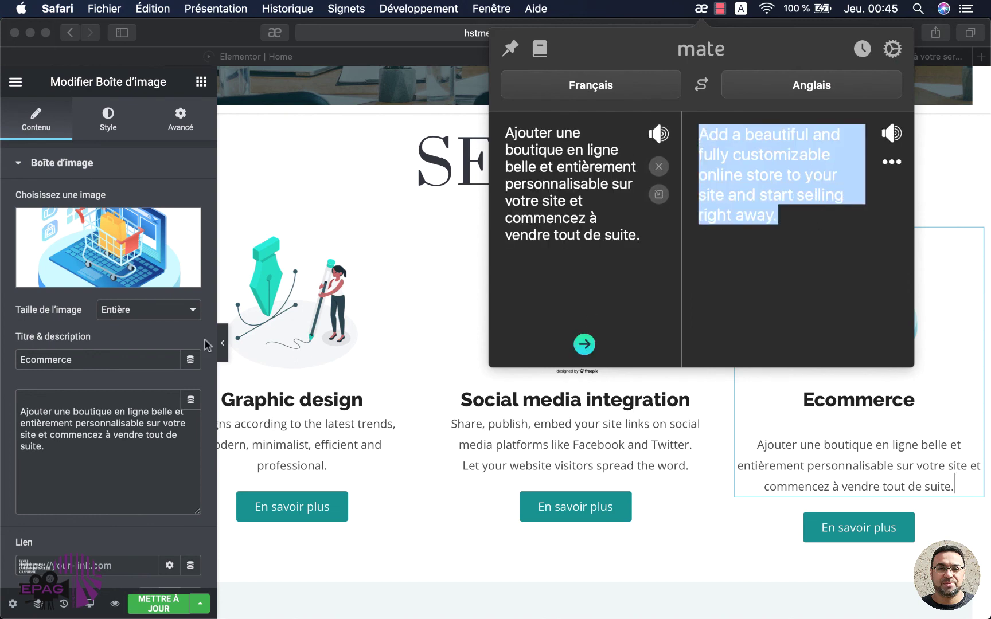
Replace the Ecommerce description with "Add a beautiful and fully customizable online store to your site and start selling right away.".
left_click(109, 436)
key("super+a")
key("super+v")
Replace the "En savoir plus" label of the button under Graphic design with "Learn more".
left_click(314, 487)
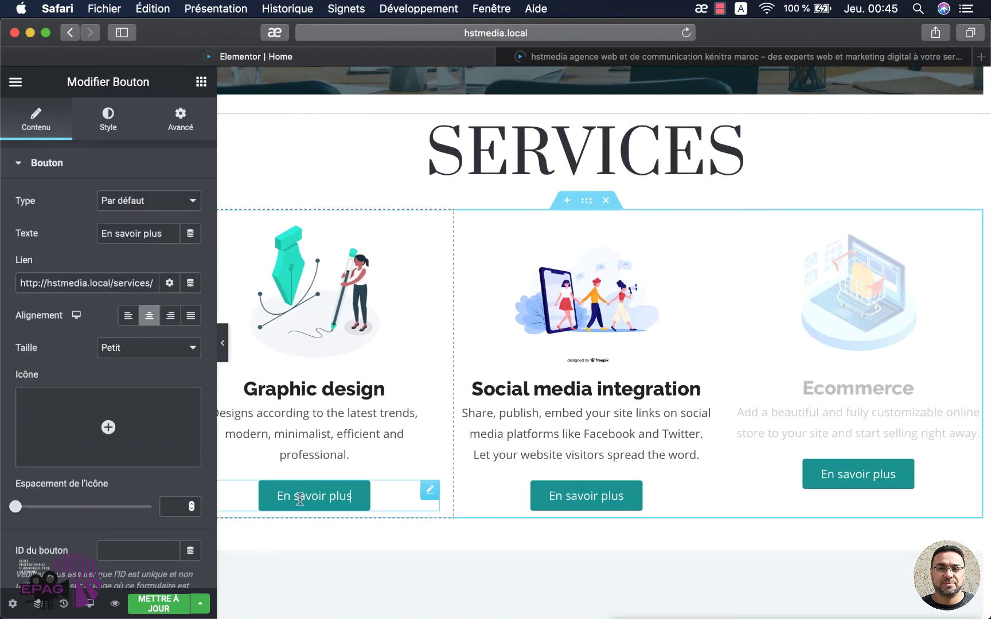
triple_click(307, 497)
type("Ler")
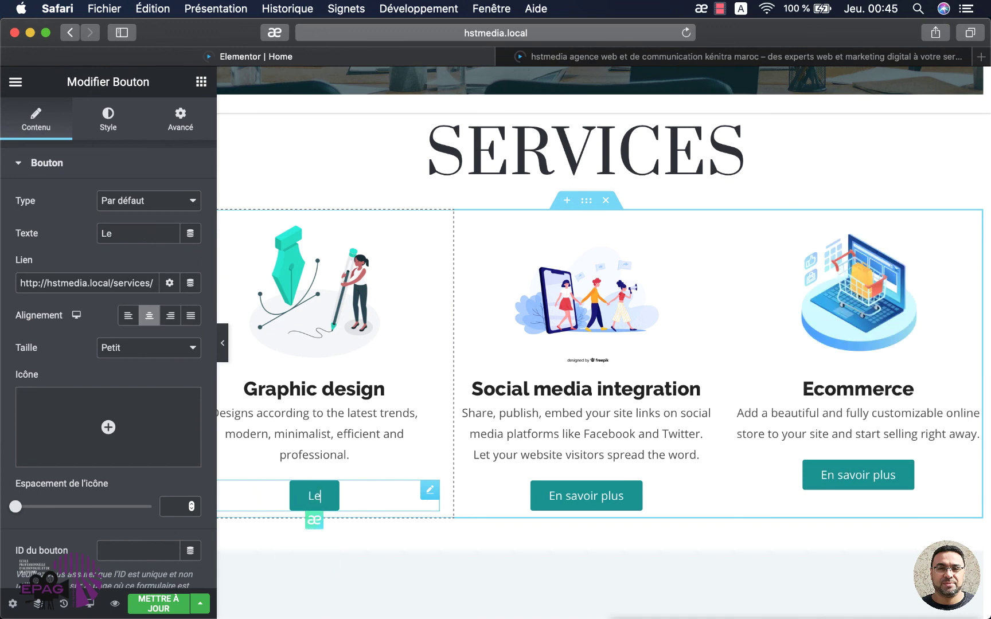
type("rn more")
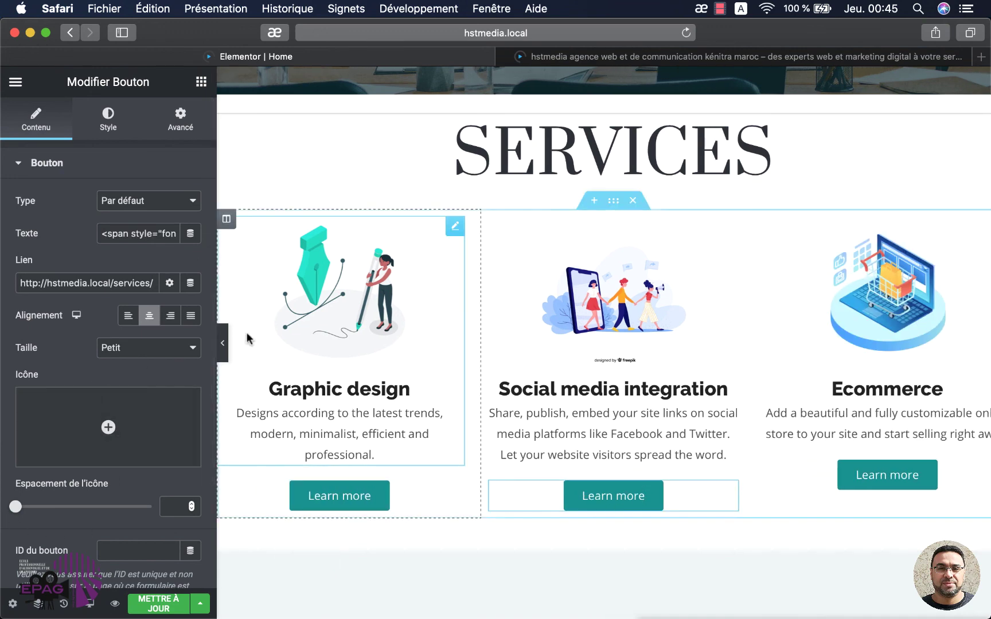
scroll(415, 365, "up", 3)
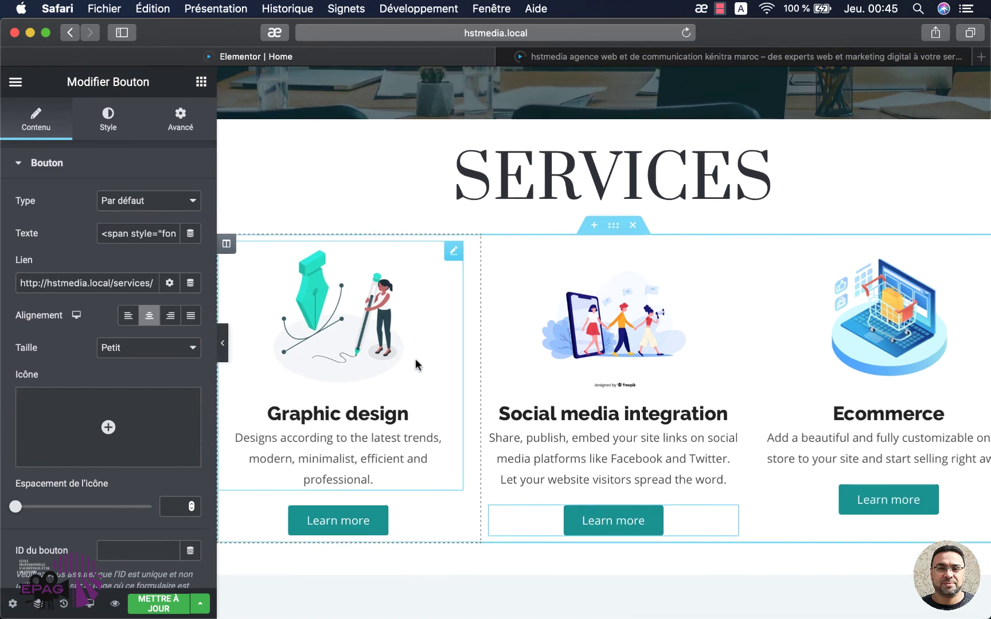
scroll(415, 365, "up", 15)
scroll(449, 438, "down", 20)
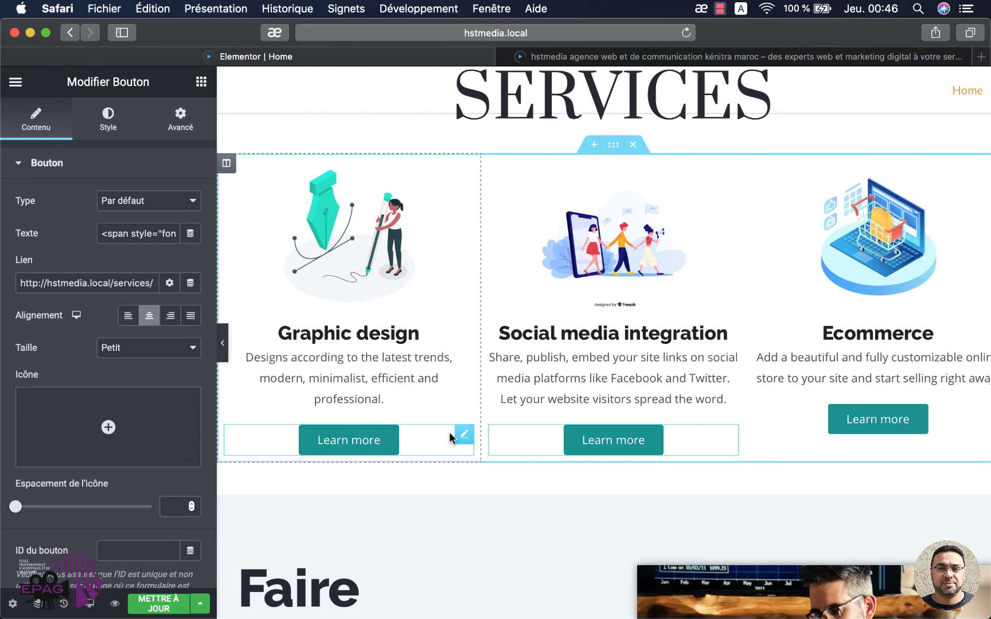
scroll(450, 439, "up", 1)
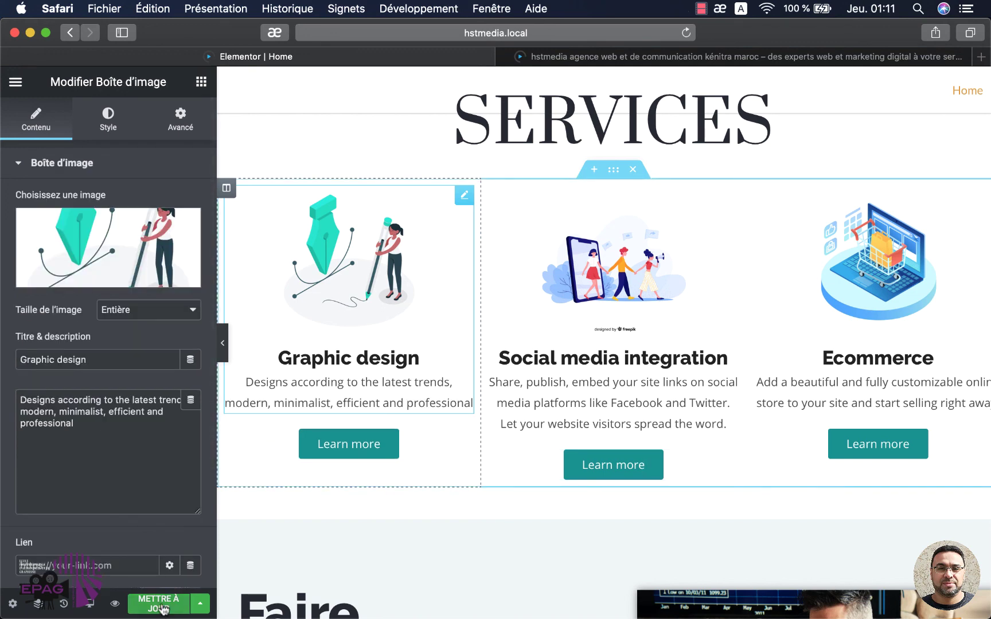
Save the changes to the Home page and leave Elementor to return to WordPress.
left_click(160, 604)
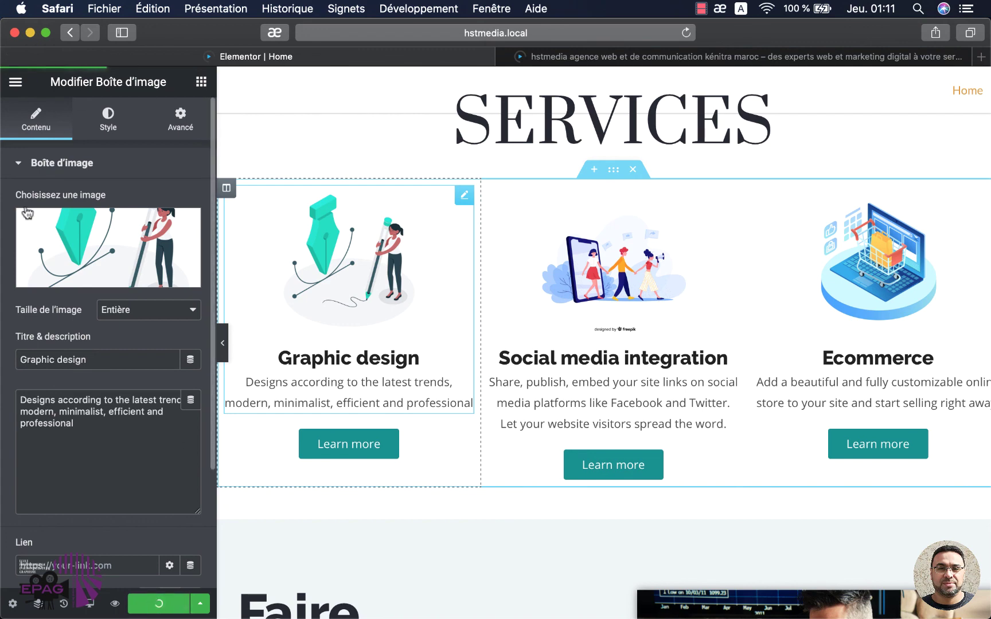
left_click(16, 82)
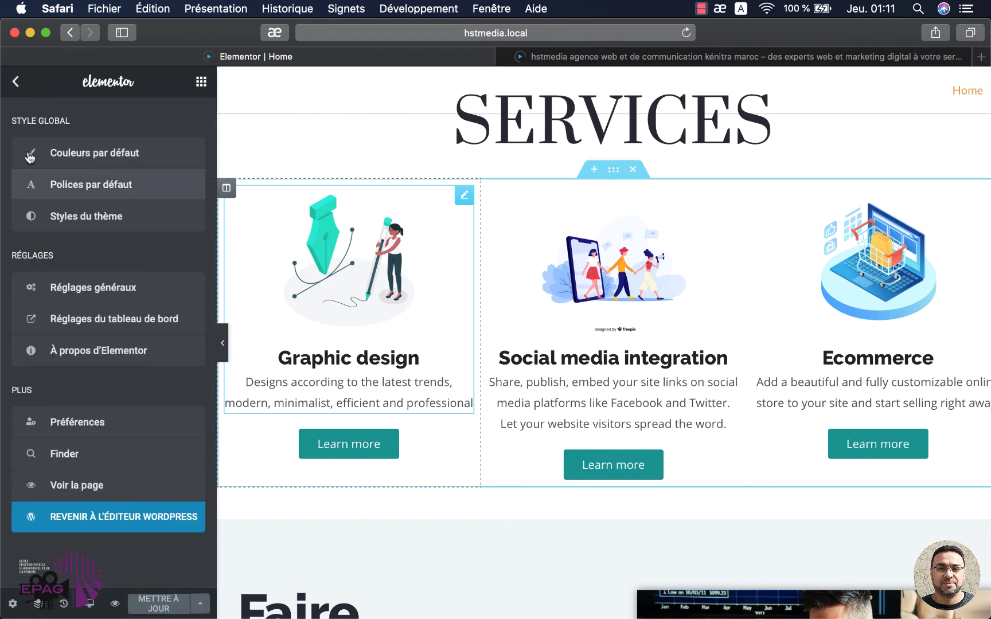
left_click(109, 516)
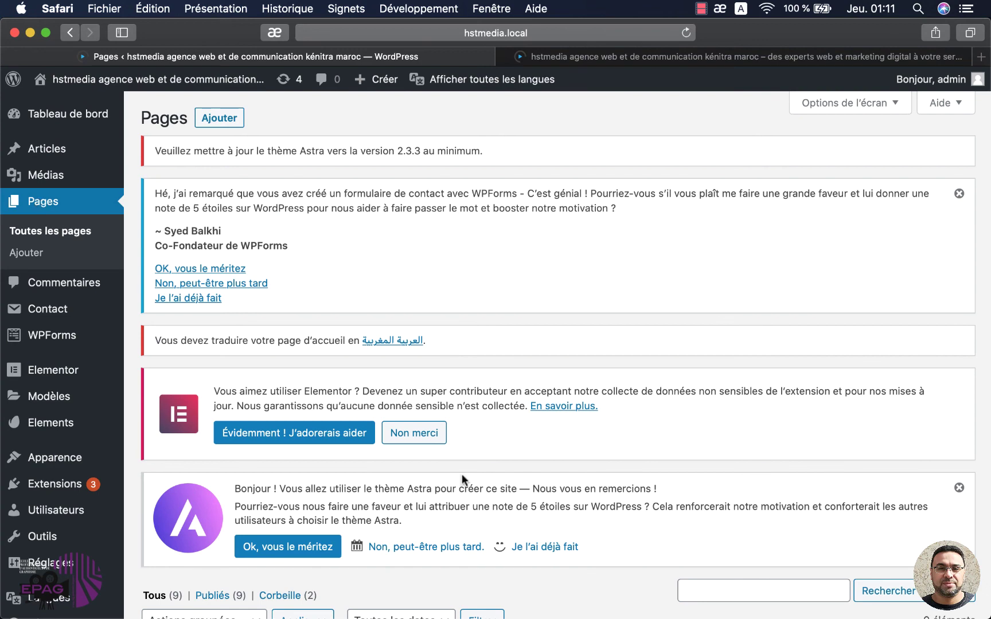
Duplicate the "A propos" page in the list of all pages.
scroll(462, 474, "down", 3)
scroll(461, 479, "down", 6)
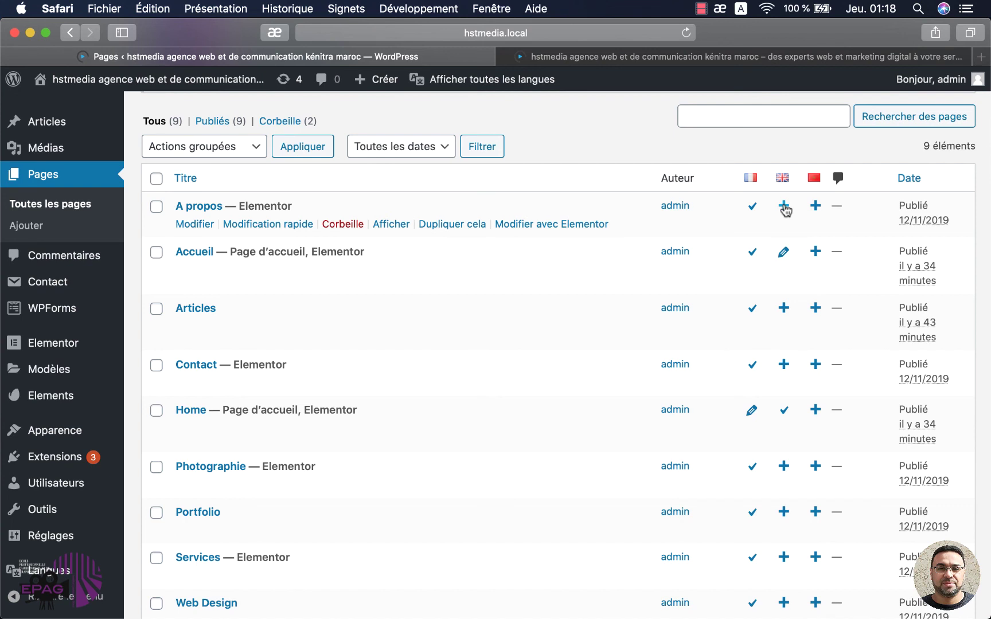
left_click(466, 228)
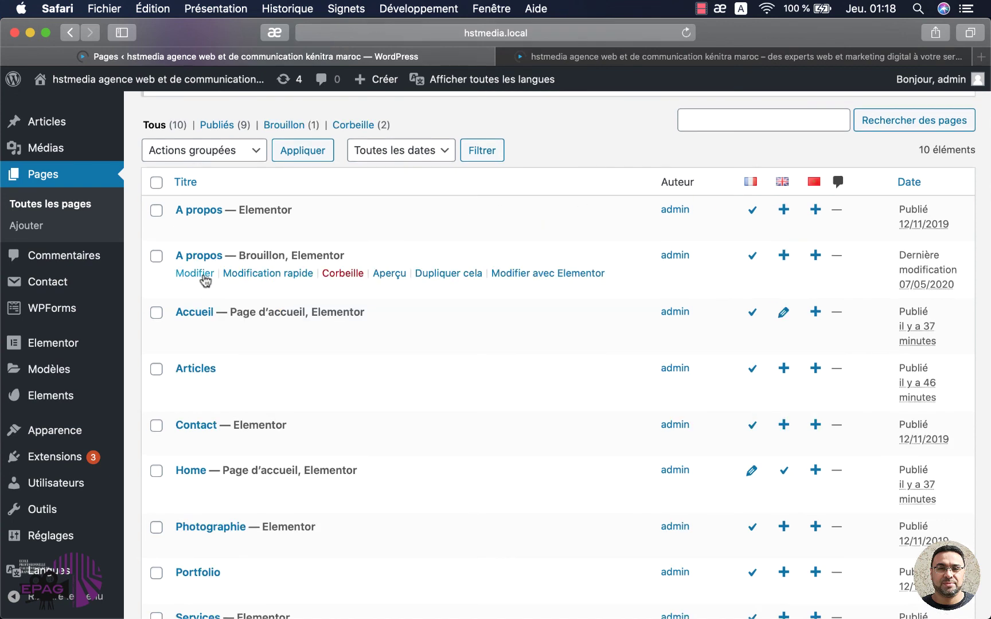
Open the draft copy of "A propos" for editing and rename it "About".
left_click(201, 275)
triple_click(228, 221)
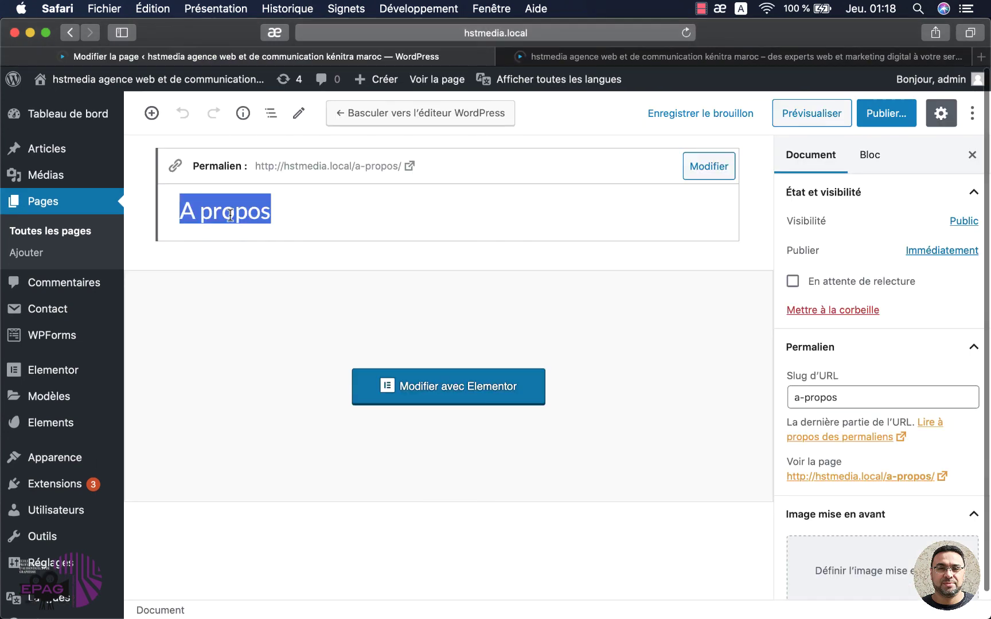
type("About")
Set the About page's language to English and confirm leaving the page so that it reloads.
scroll(895, 321, "down", 10)
left_click(902, 356)
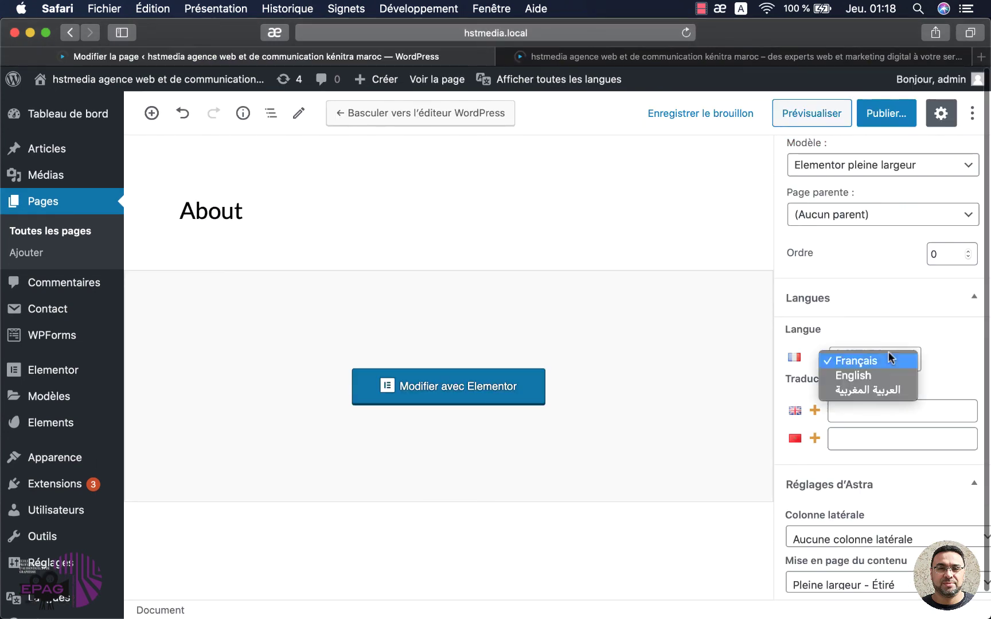
left_click(869, 375)
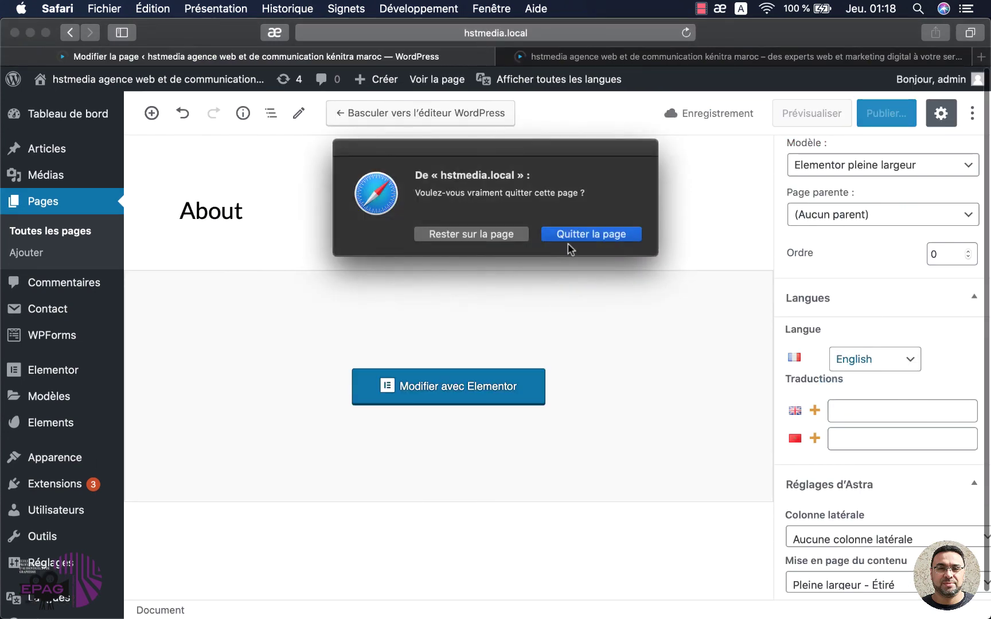
left_click(584, 234)
Publish the About page and open it for editing with Elementor.
left_click(888, 113)
left_click(889, 110)
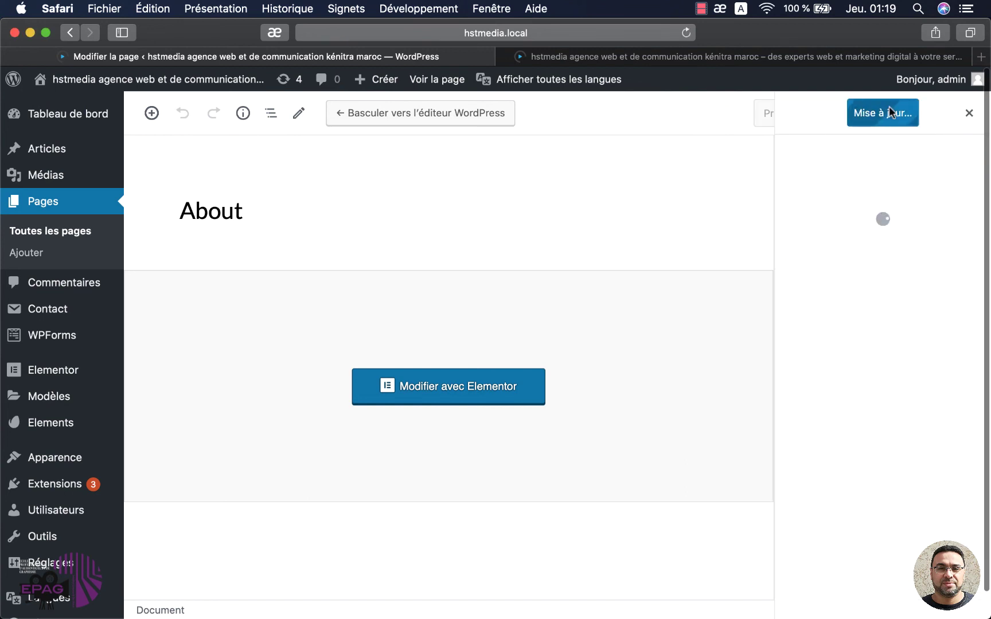
left_click(477, 392)
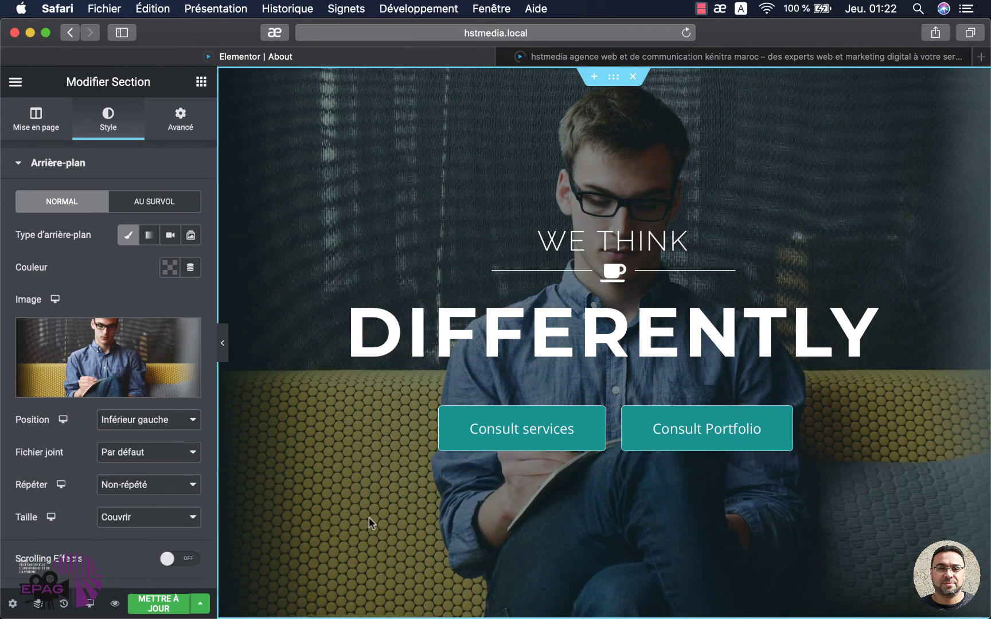
Update the About page in Elementor and return to the WordPress editor.
left_click(160, 605)
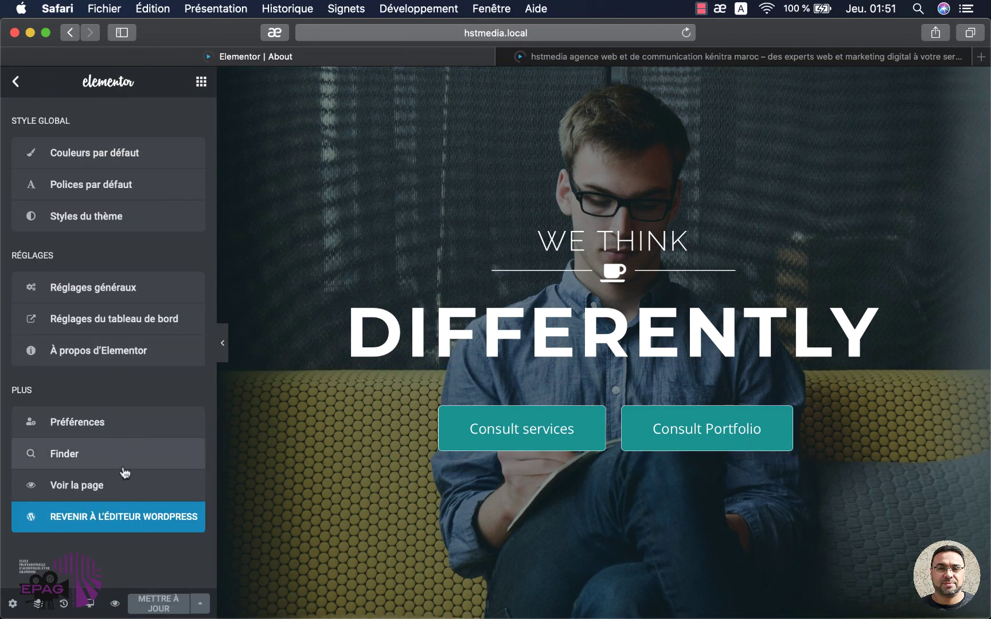
left_click(172, 519)
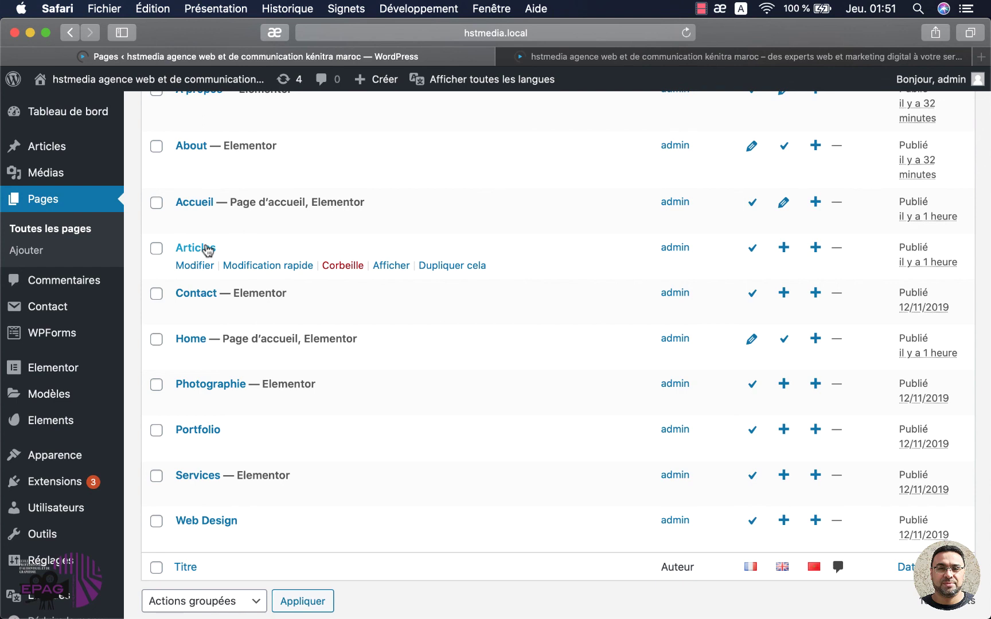
Add an English translation of the Articles page, title it "Blog" and publish it.
scroll(208, 249, "up", 2)
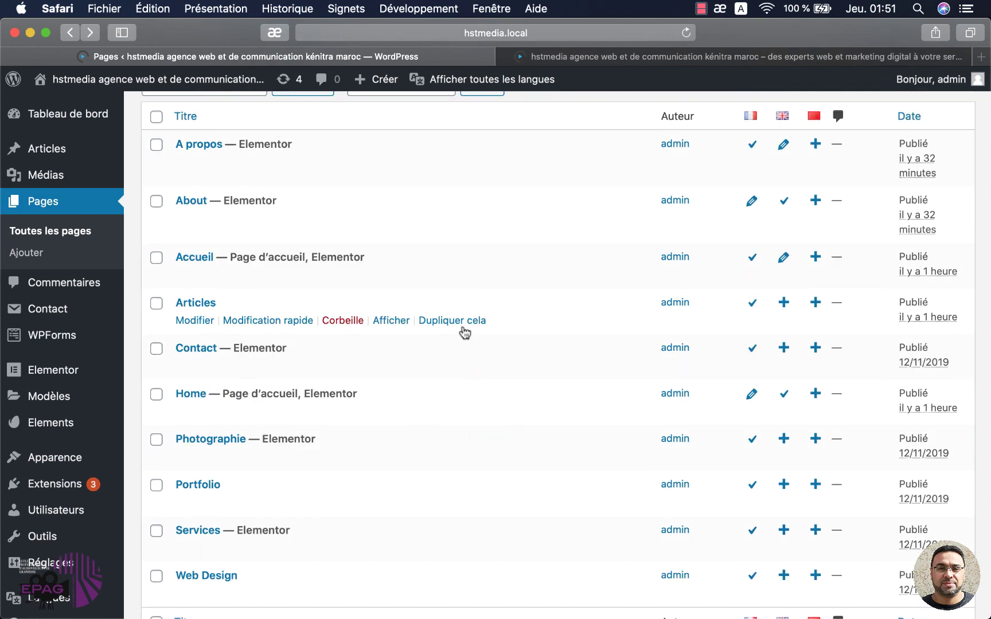
left_click(784, 304)
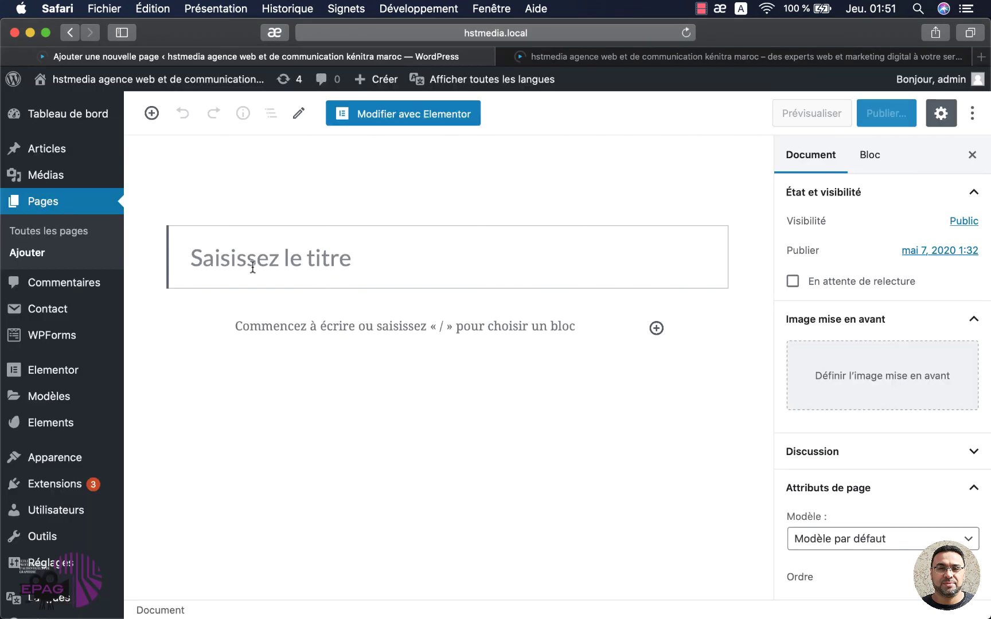
type("Blog")
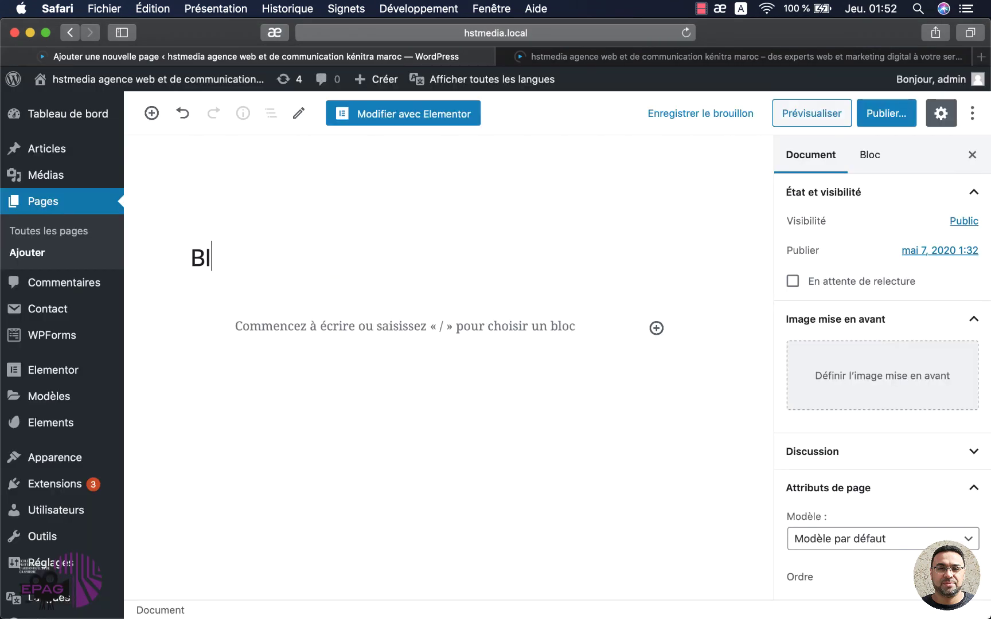
left_click(894, 106)
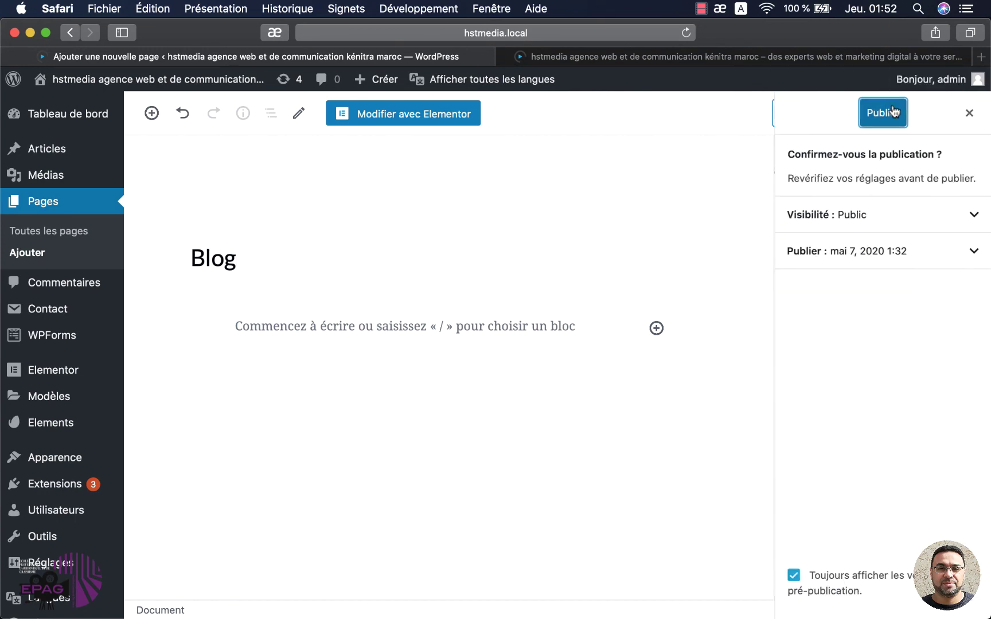
left_click(891, 115)
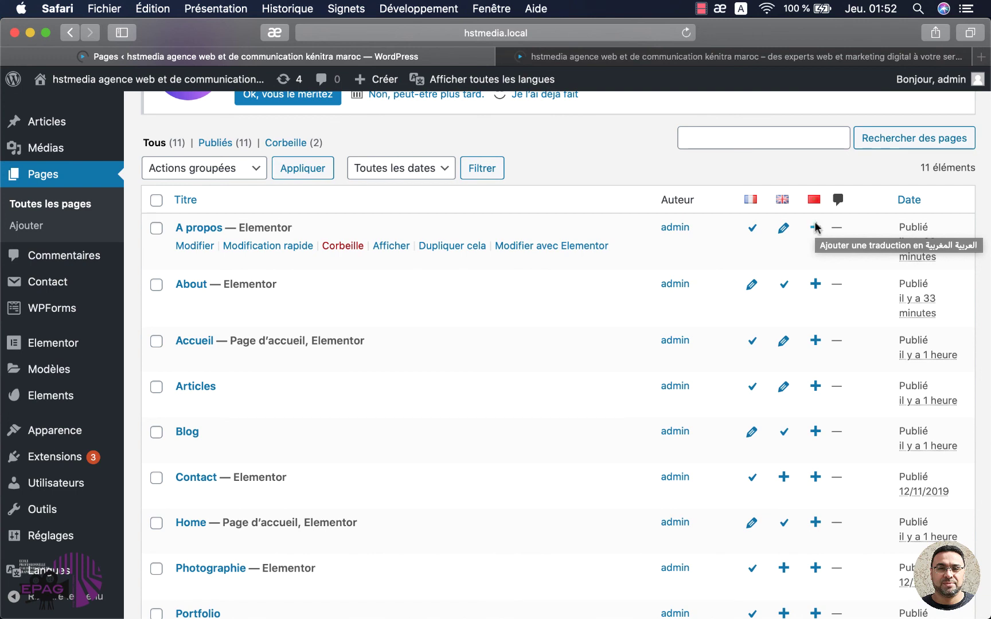
Duplicate the Contact page in the list of all pages.
scroll(504, 327, "down", 3)
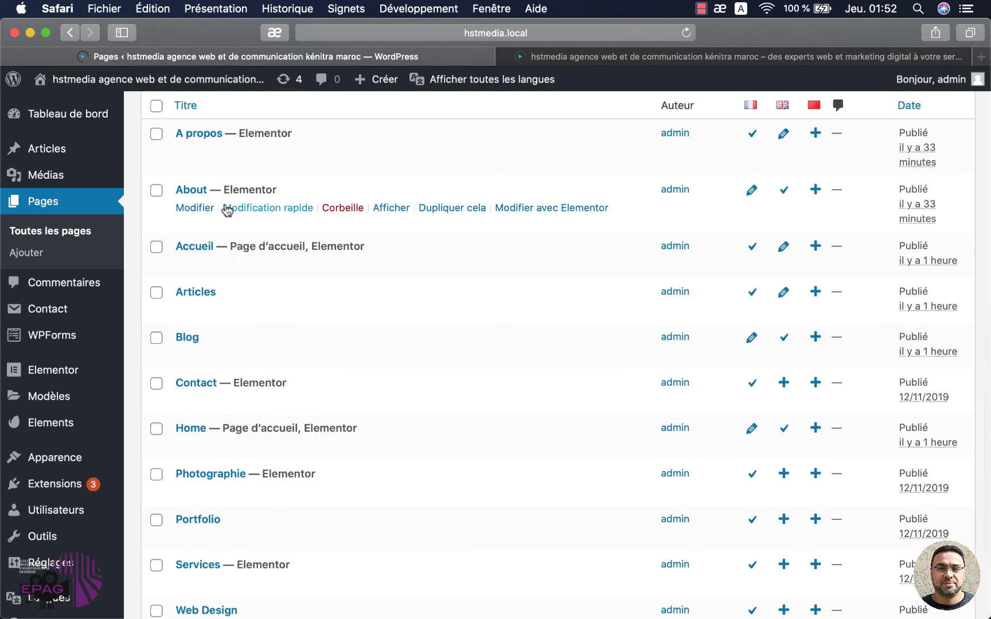
scroll(221, 252, "down", 5)
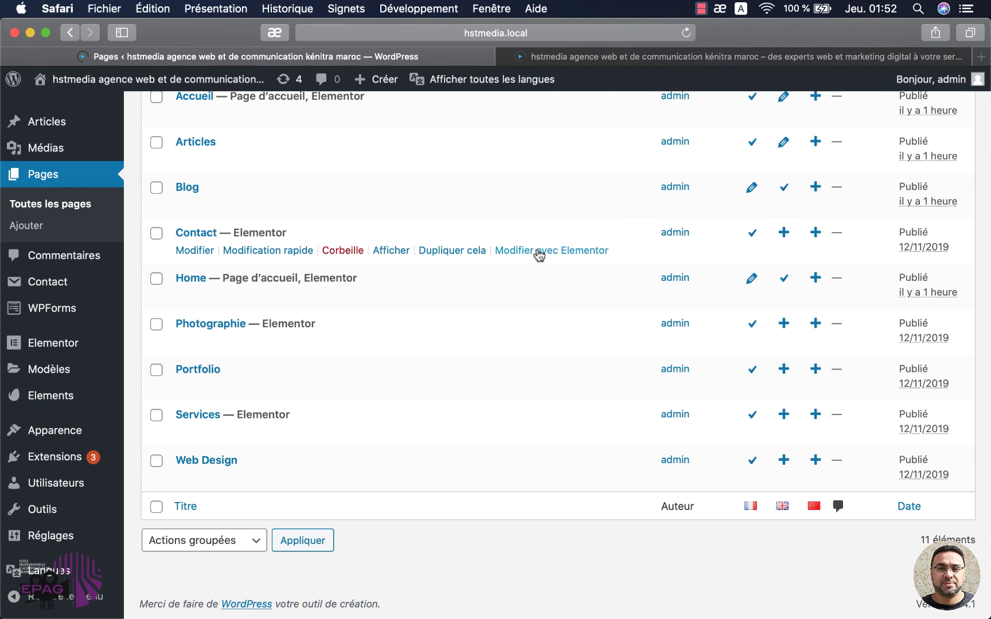
left_click(453, 252)
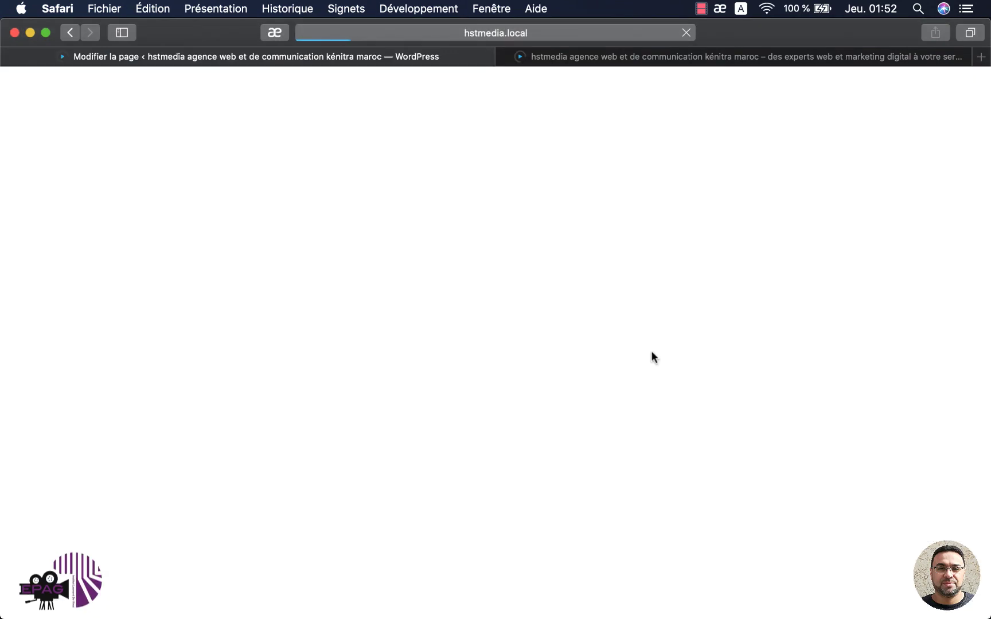
Set the language of the draft Contact copy to English and confirm leaving the page so that it reloads.
scroll(884, 484, "down", 10)
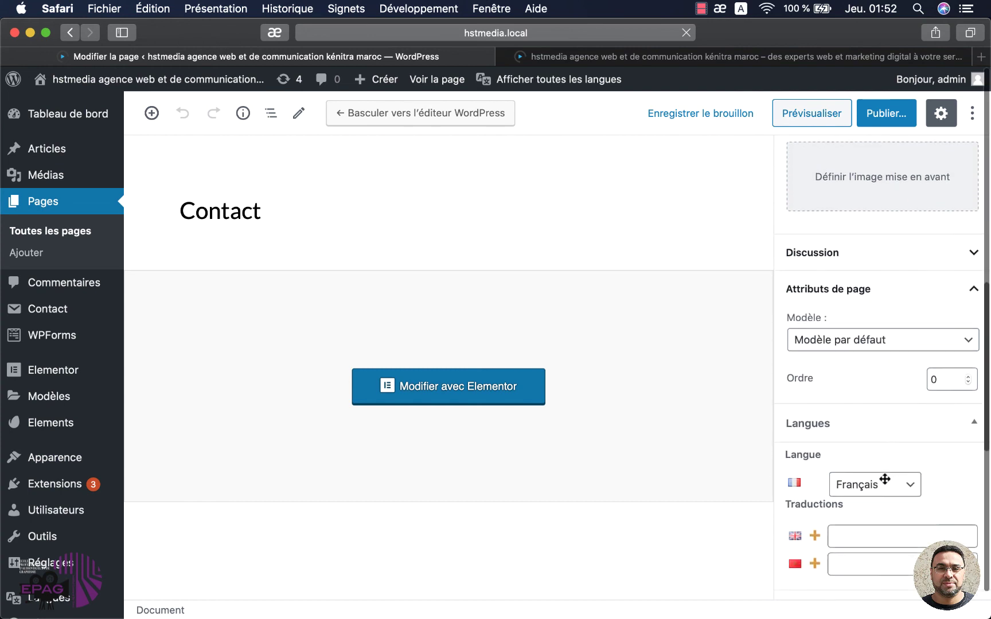
left_click(887, 418)
left_click(875, 436)
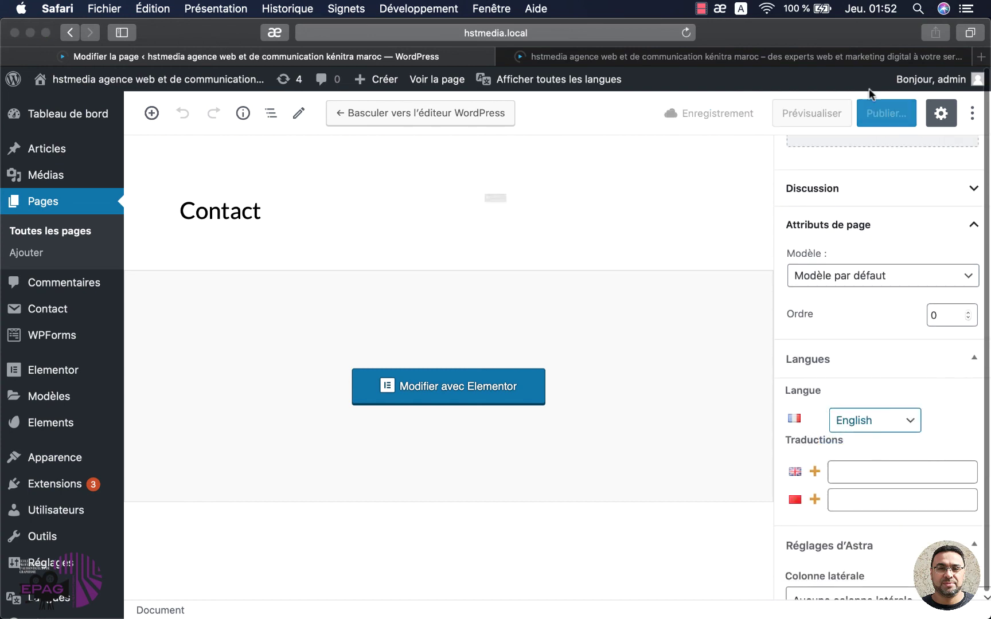
left_click(580, 245)
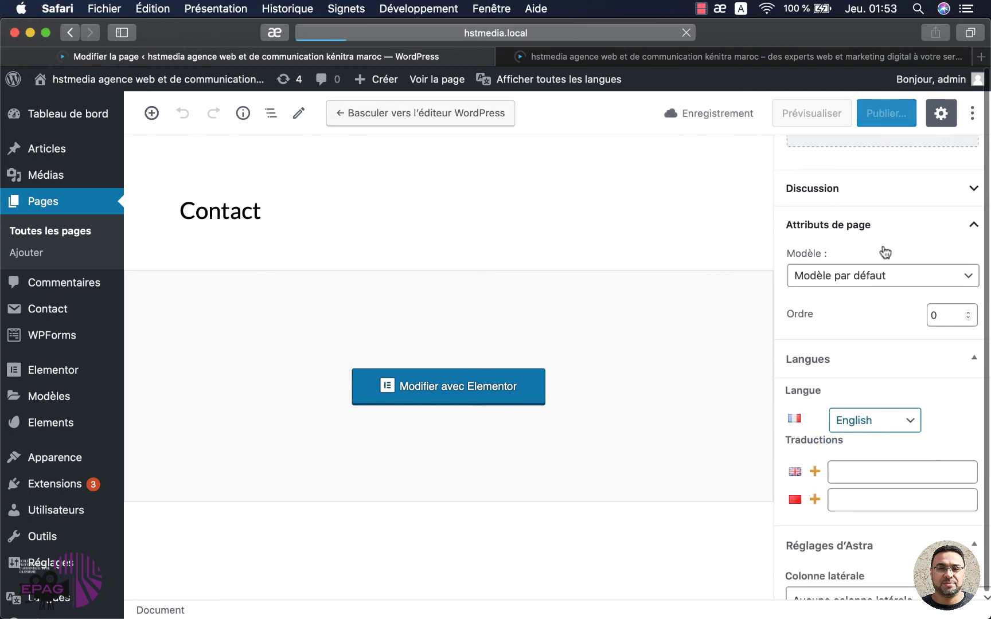
Rename the Contact copy "Contact EN" and publish it.
left_click(273, 211)
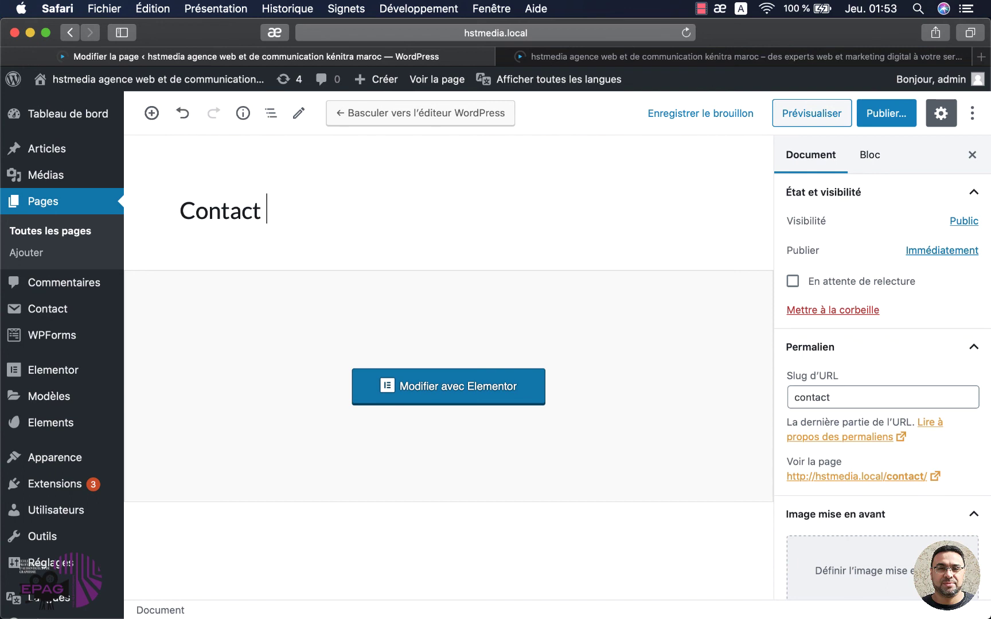
type("EN")
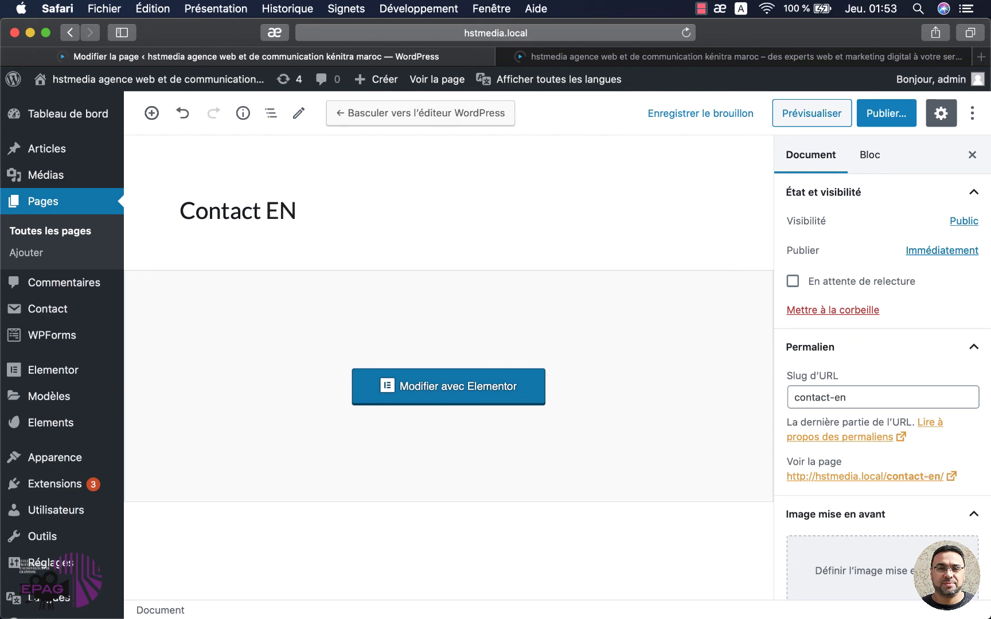
left_click(885, 112)
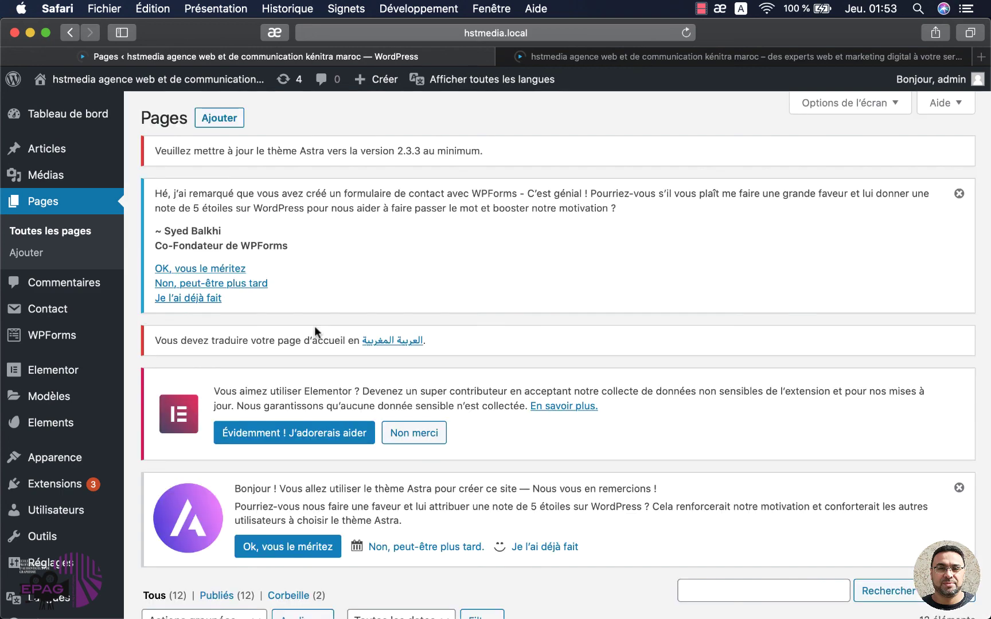
Create a new navigation menu named "Main" and assign it to the "Menu principal English" location.
mouse_move(82, 471)
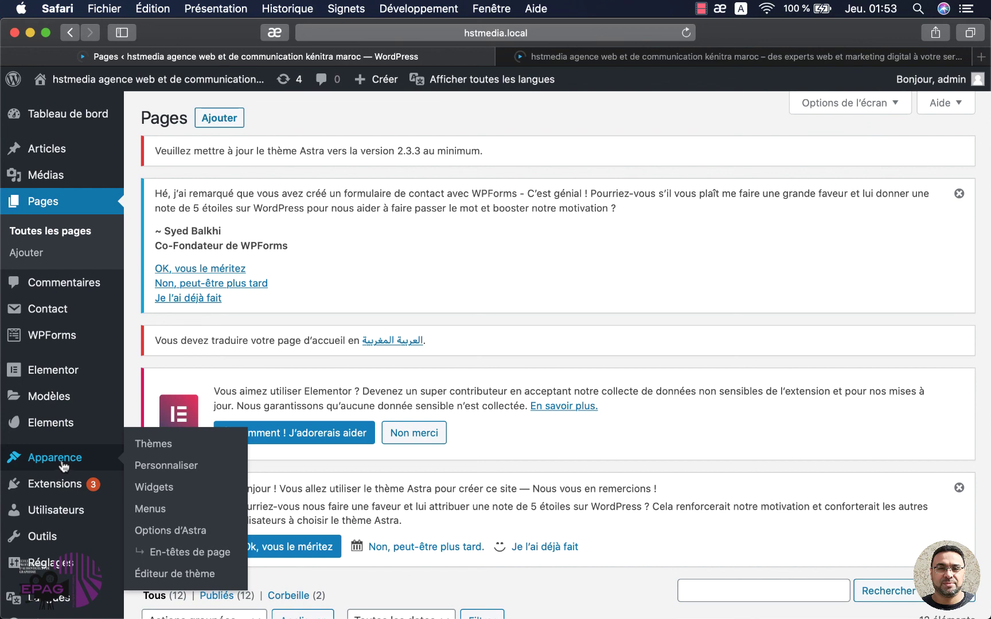
left_click(150, 511)
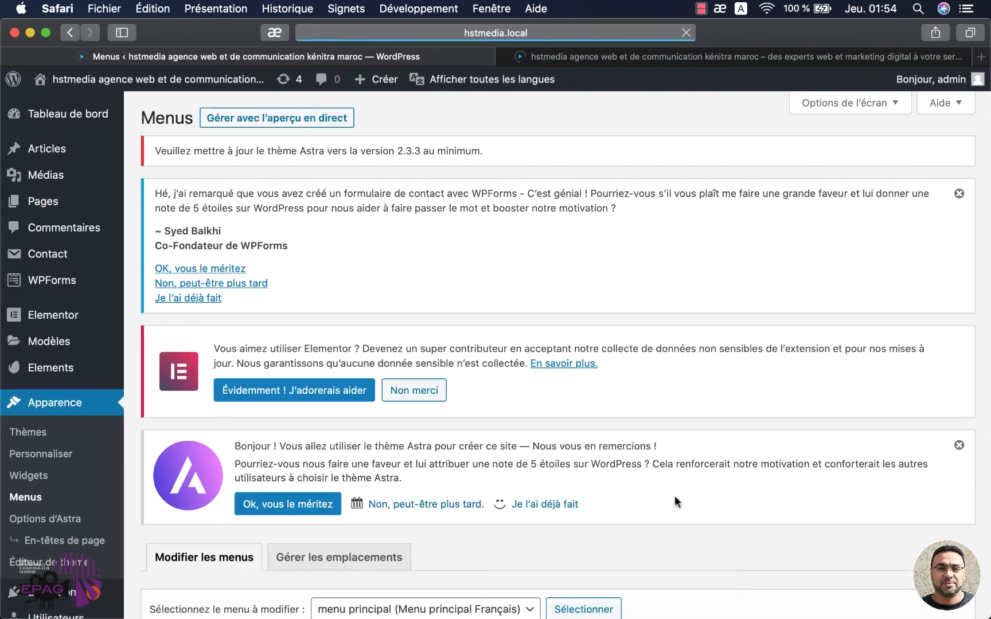
scroll(674, 497, "down", 10)
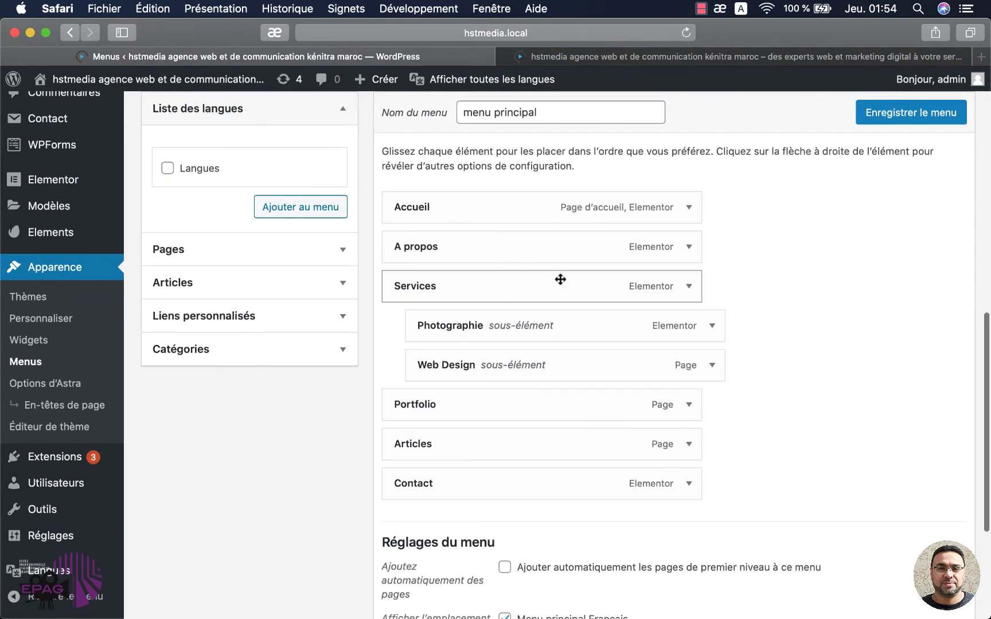
scroll(678, 347, "down", 5)
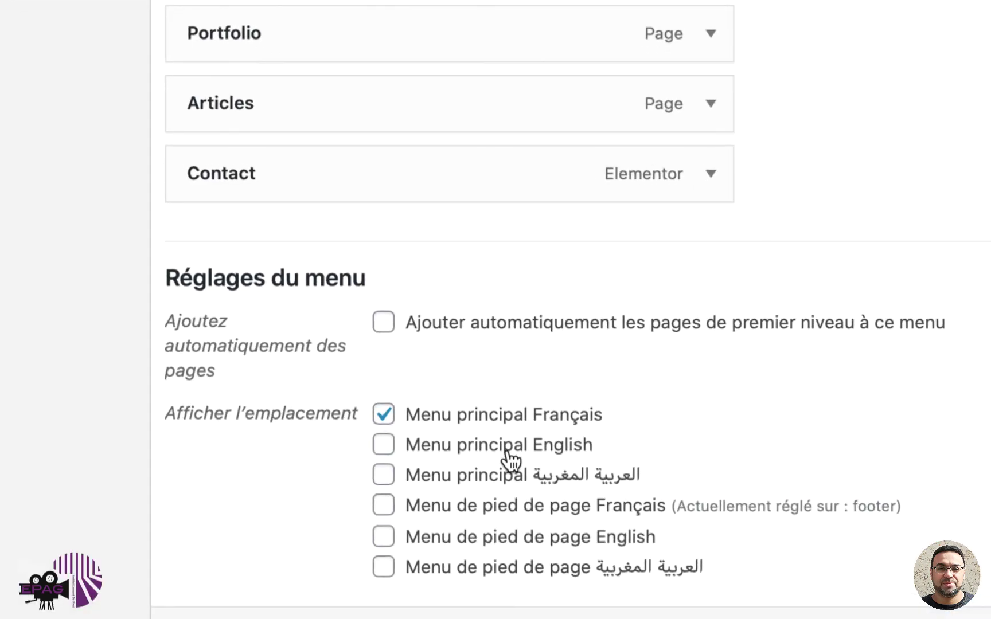
scroll(824, 362, "up", 6)
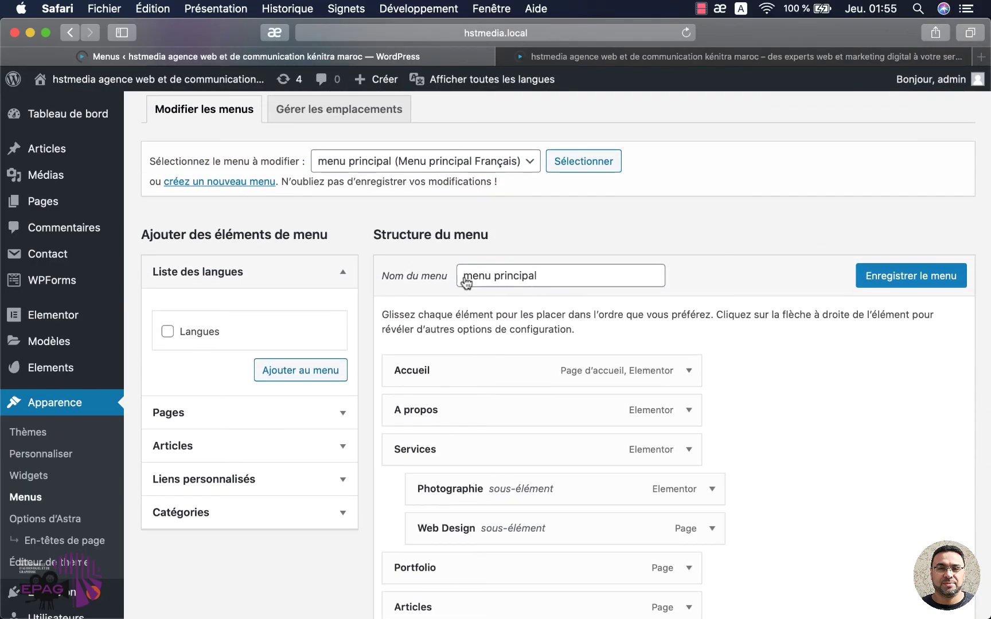
scroll(753, 377, "up", 2)
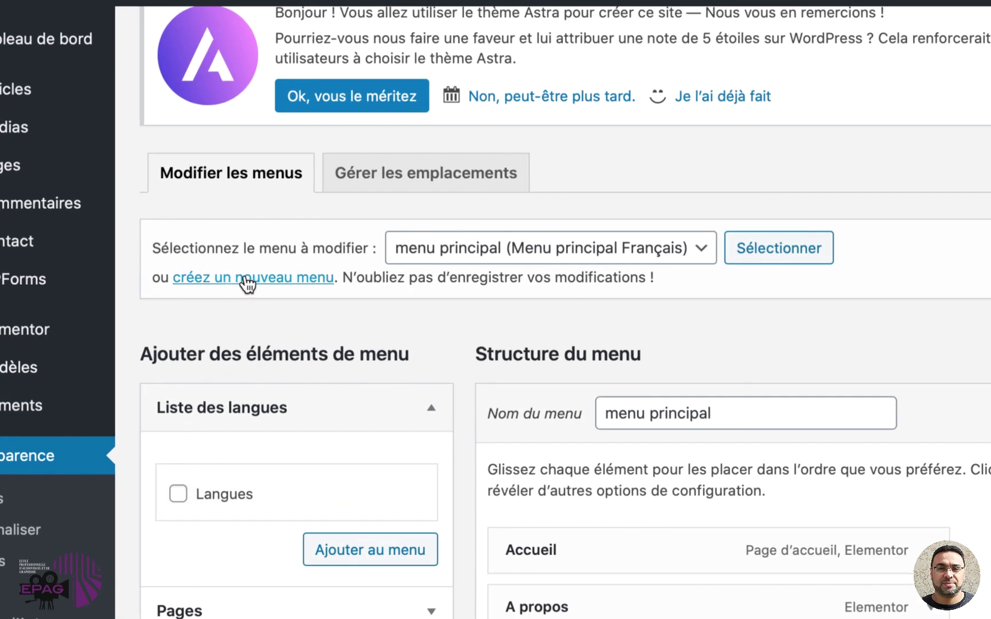
left_click(246, 280)
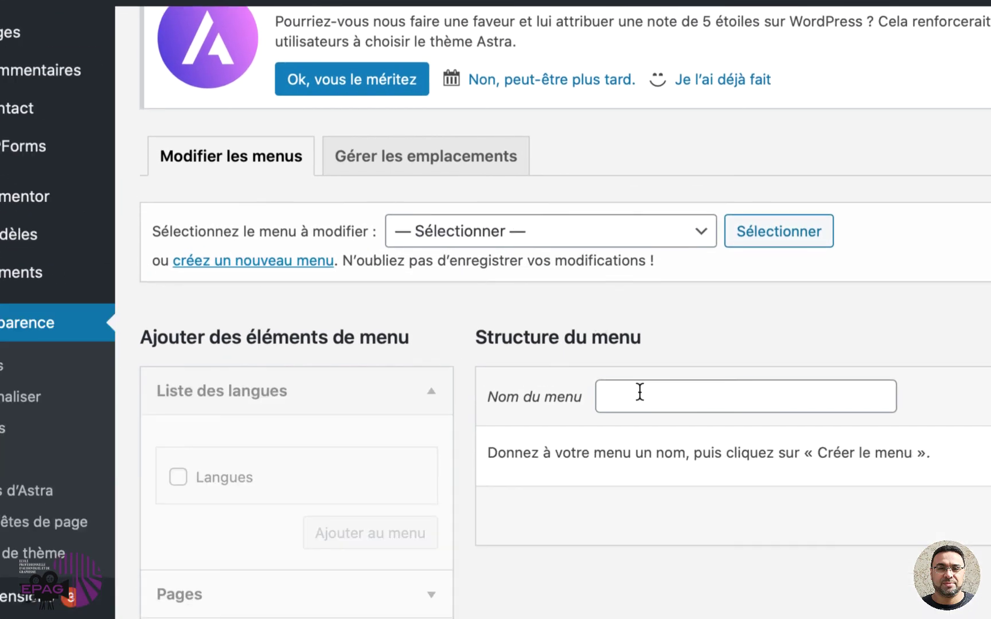
left_click(639, 392)
type("Main")
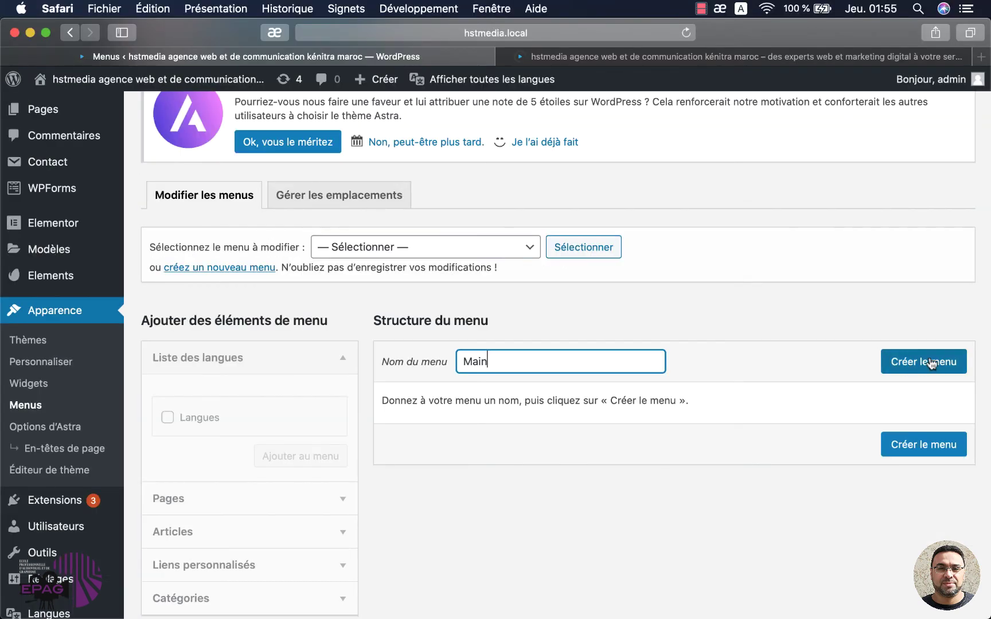
left_click(932, 362)
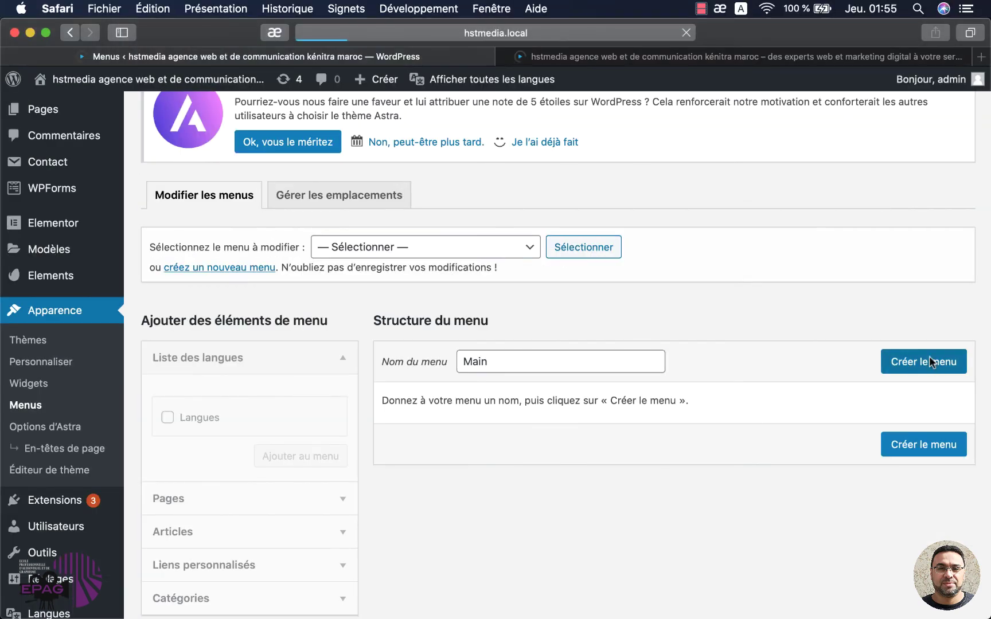
scroll(684, 516, "down", 5)
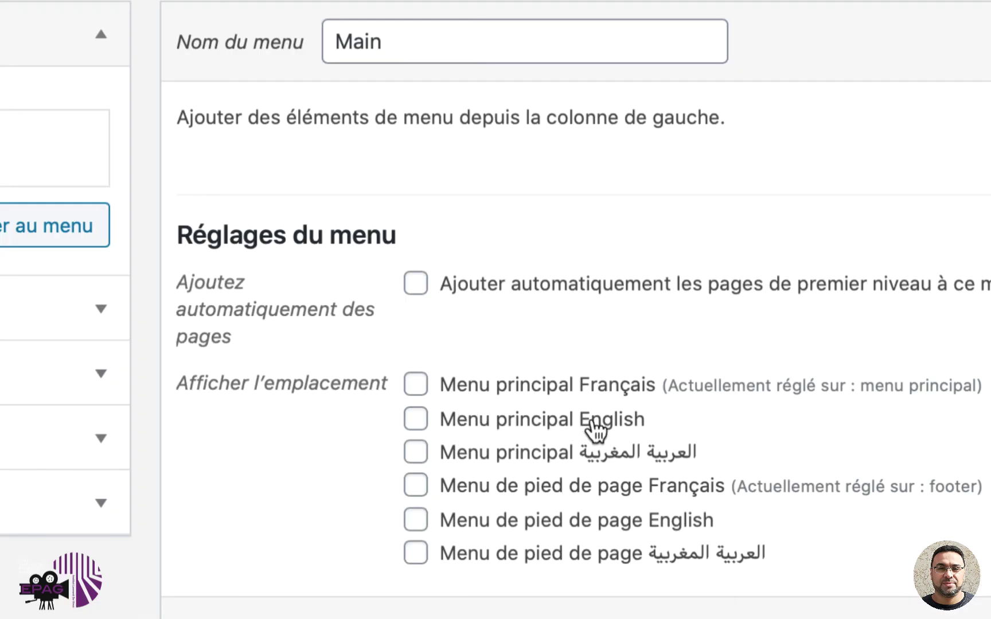
left_click(413, 422)
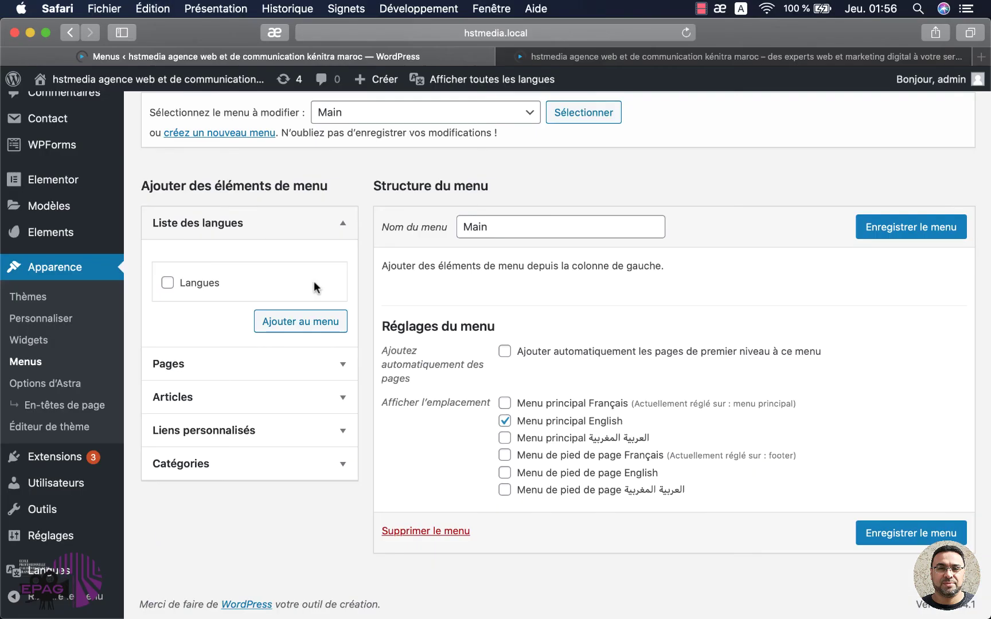
Add the Home, About, Contact EN and Blog pages to the Main menu.
left_click(217, 363)
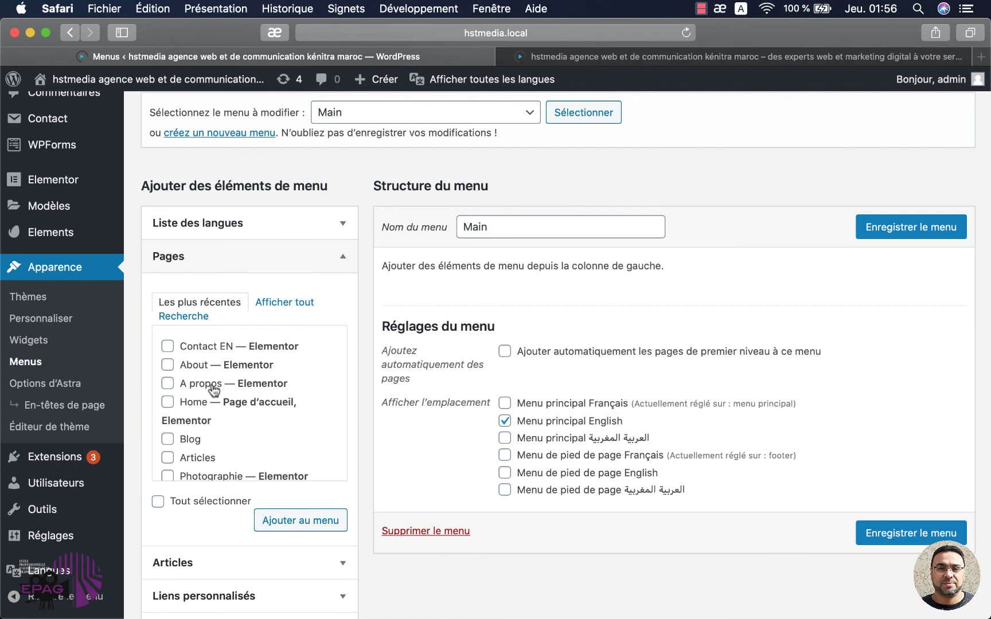
left_click(168, 403)
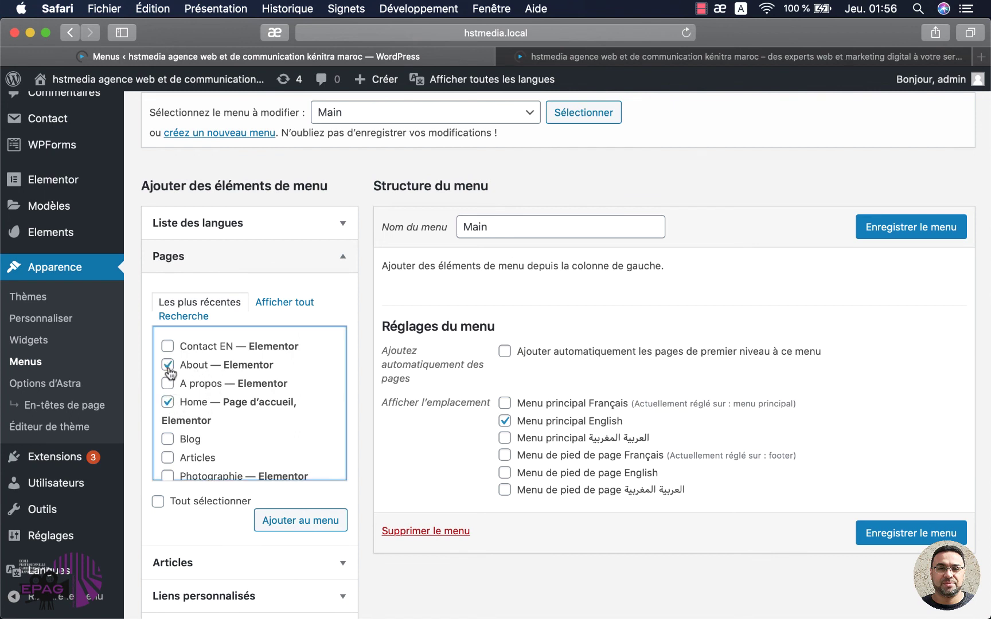
left_click(168, 346)
scroll(171, 382, "down", 2)
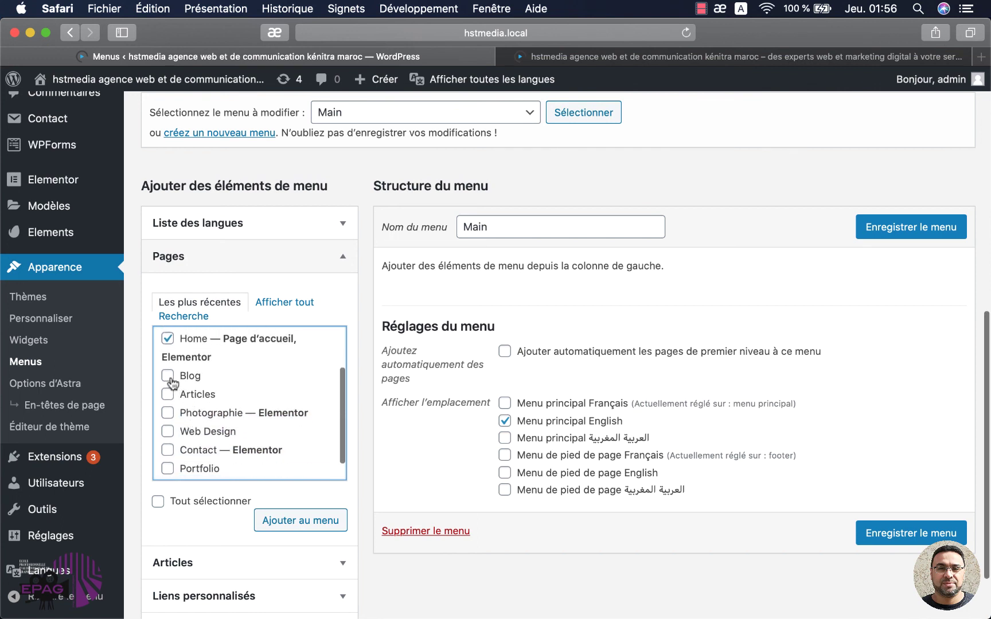
left_click(168, 377)
scroll(179, 425, "up", 2)
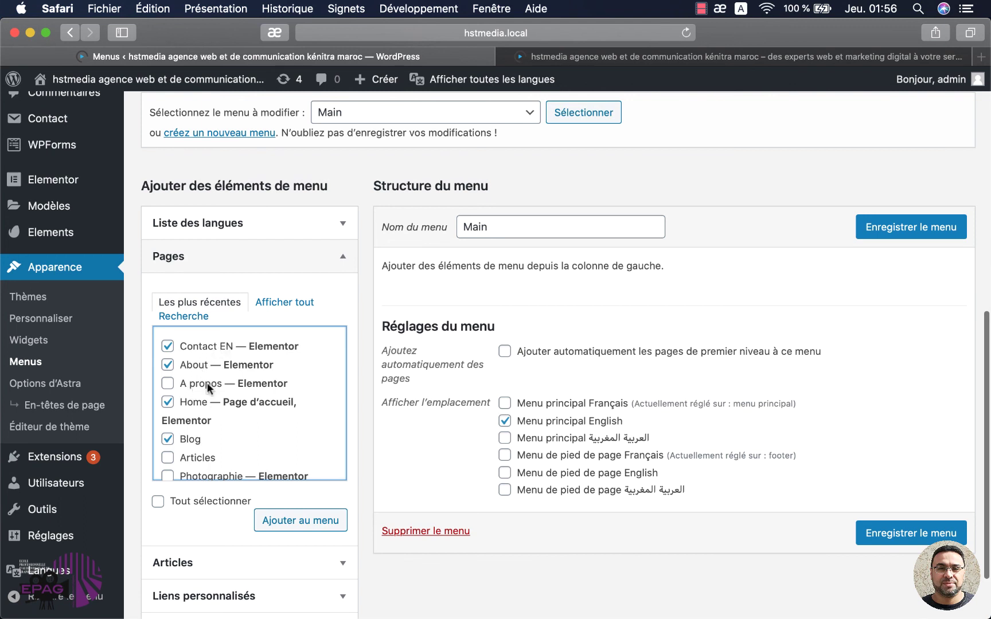
scroll(189, 446, "down", 2)
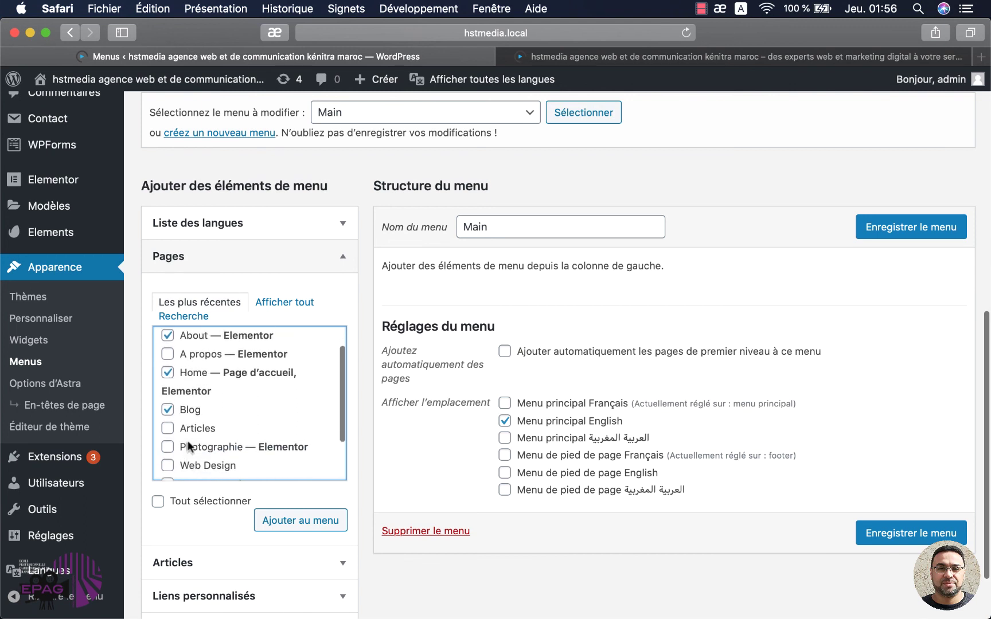
scroll(218, 433, "up", 2)
left_click(275, 519)
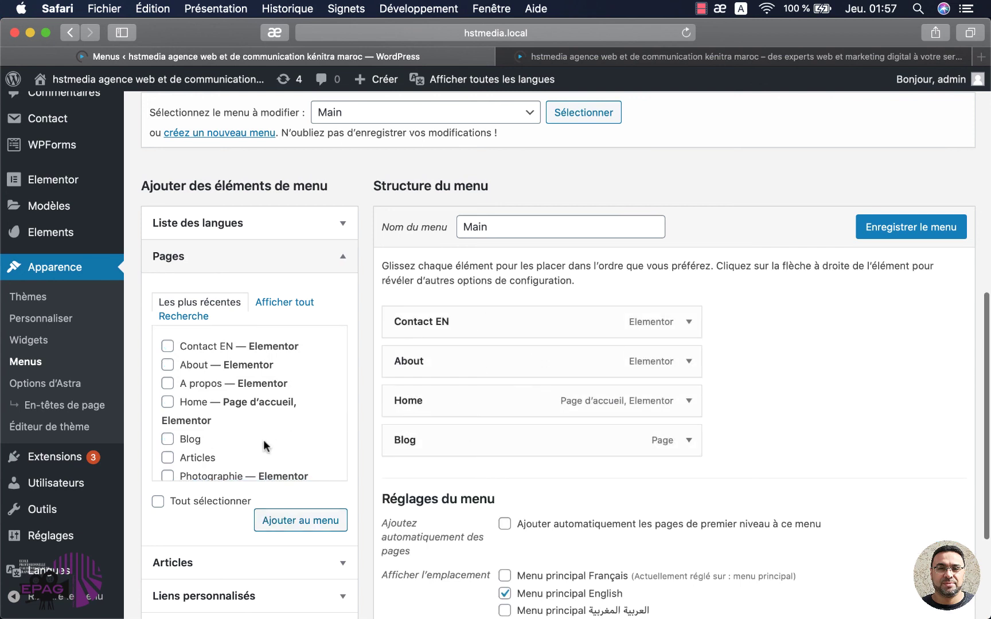
Reorder the Main menu items as Home, About, Blog, Contact EN and save the menu.
scroll(265, 446, "down", 2)
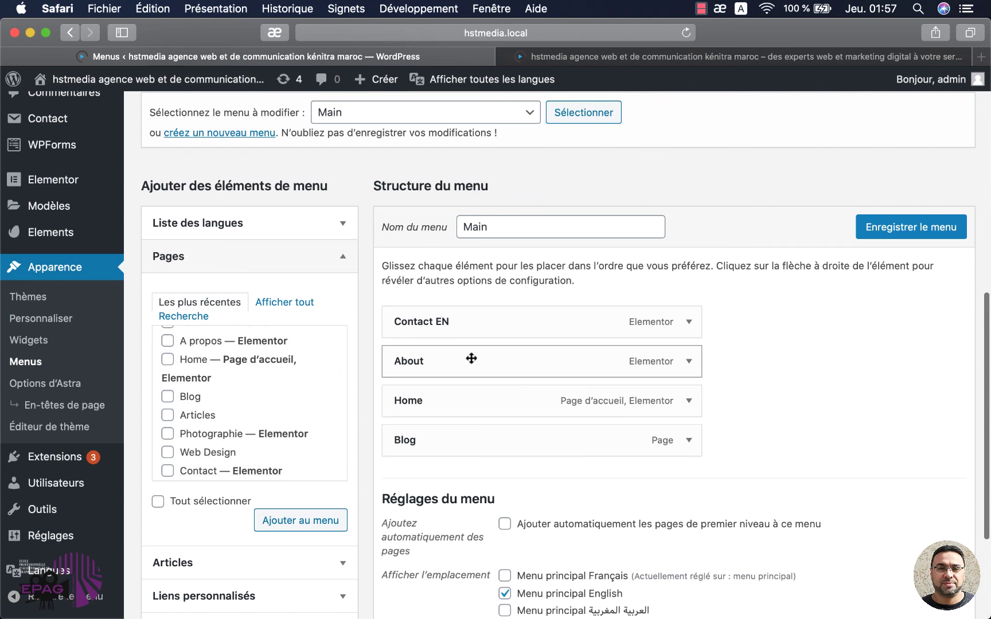
left_click_drag(452, 400, 436, 315)
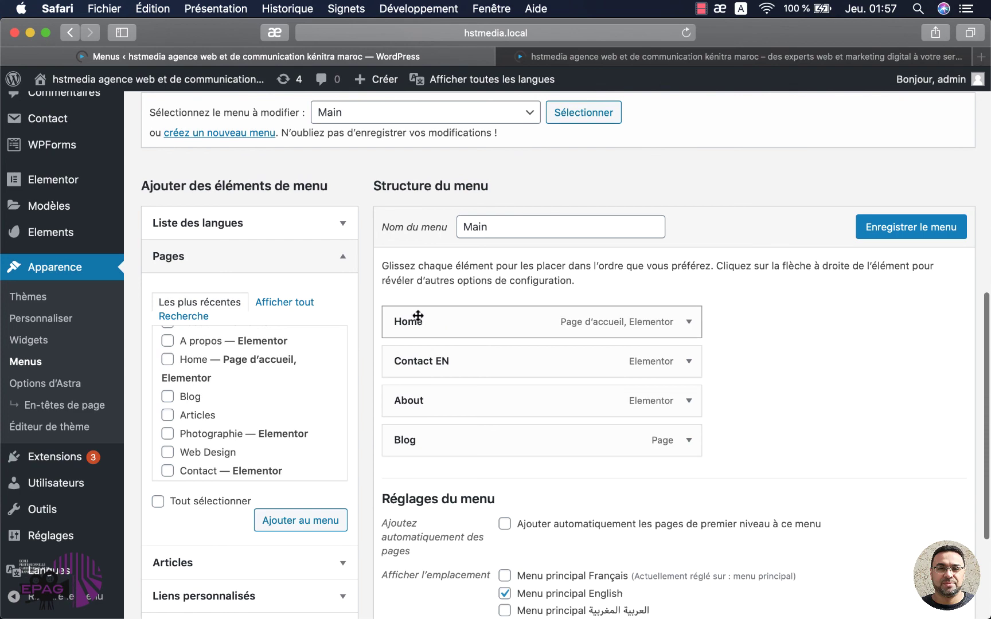
left_click_drag(469, 367, 457, 468)
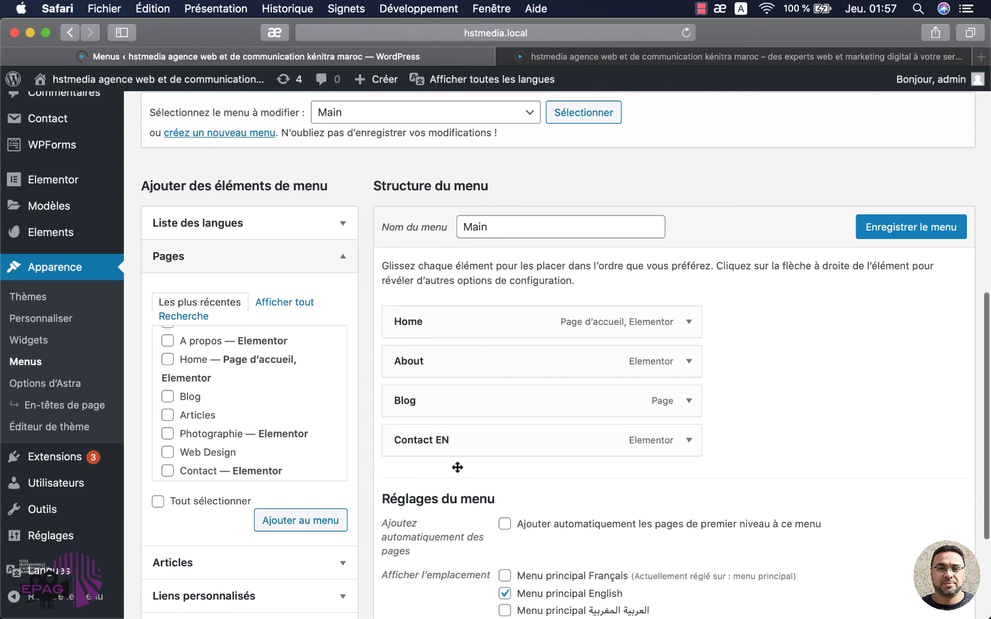
scroll(292, 445, "down", 3)
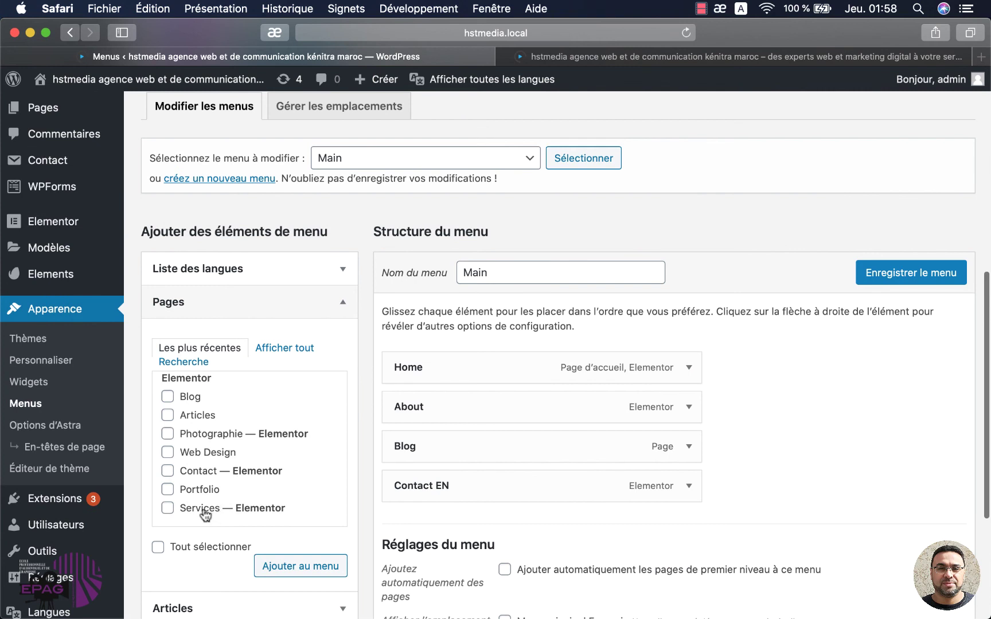
scroll(600, 471, "down", 8)
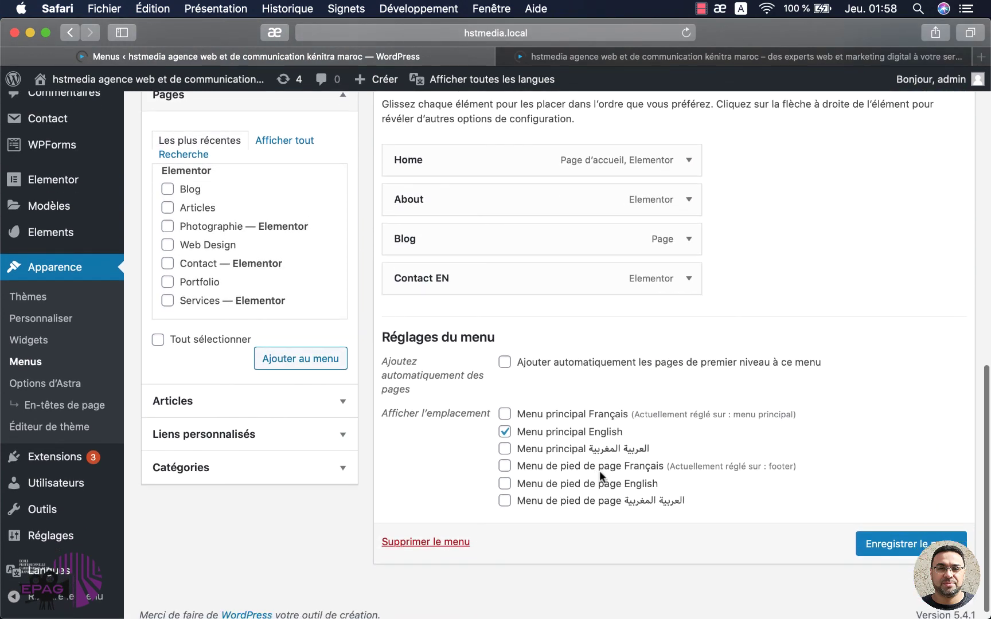
left_click(909, 550)
scroll(736, 493, "down", 10)
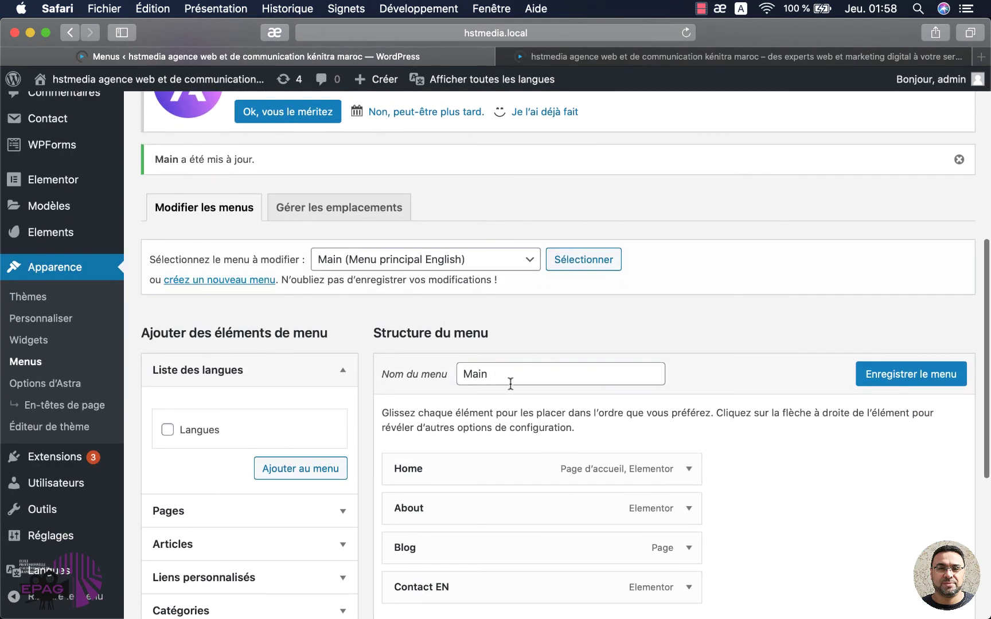
scroll(510, 383, "down", 5)
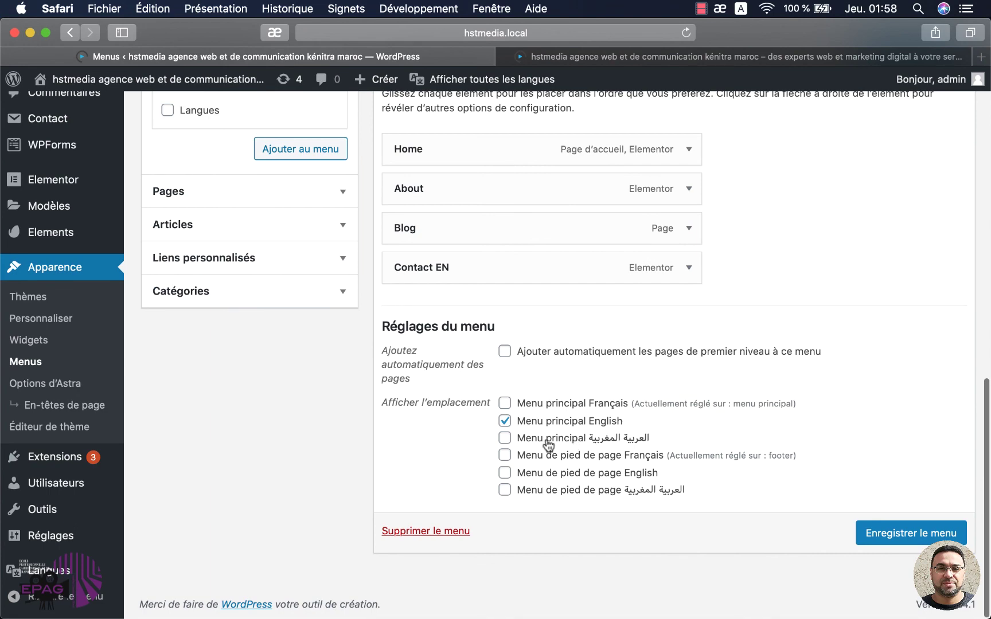
scroll(580, 439, "up", 6)
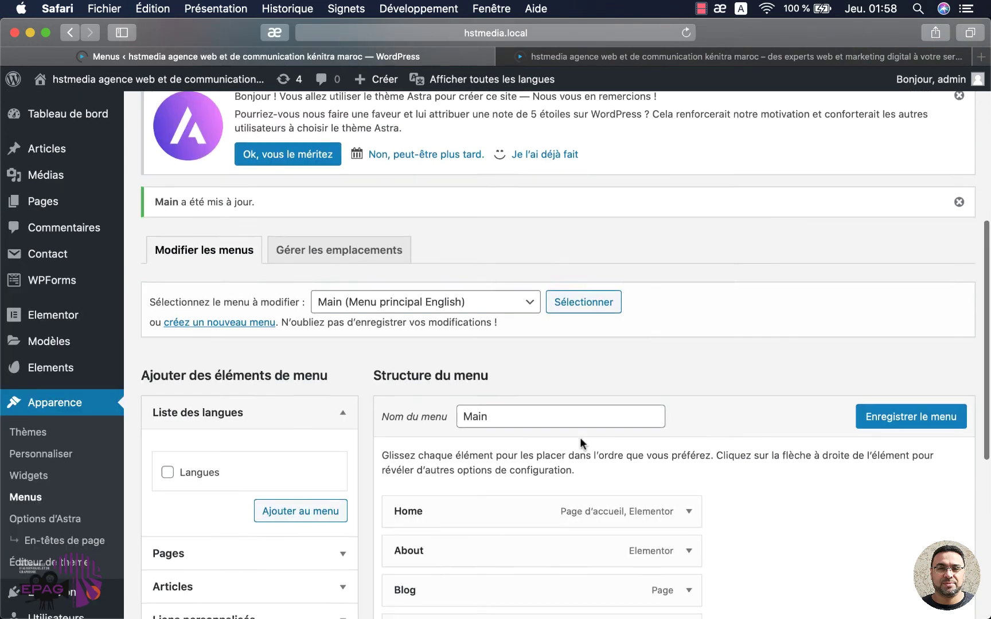
scroll(579, 439, "down", 6)
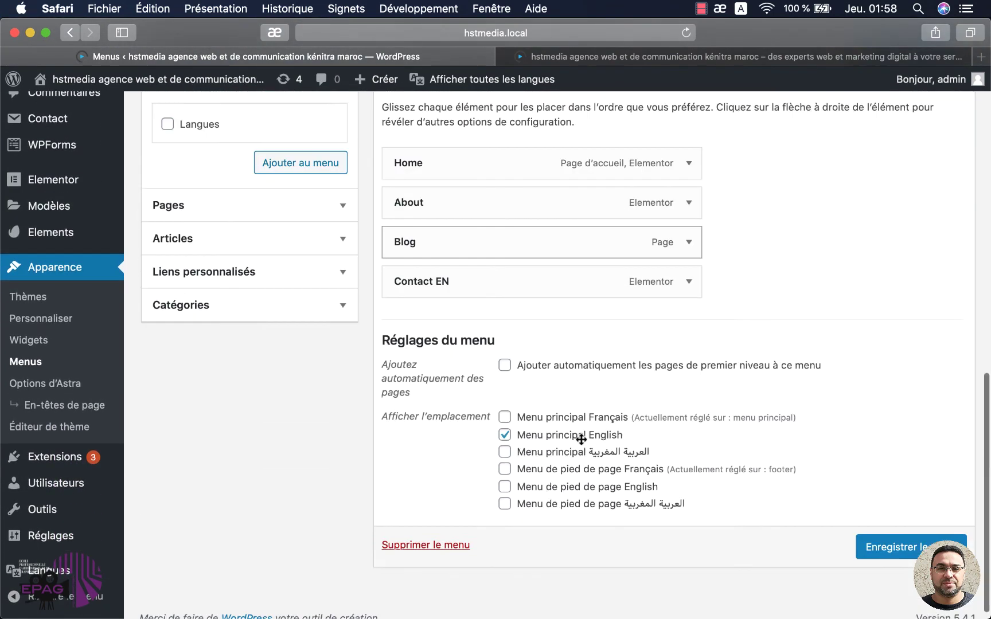
key("Return")
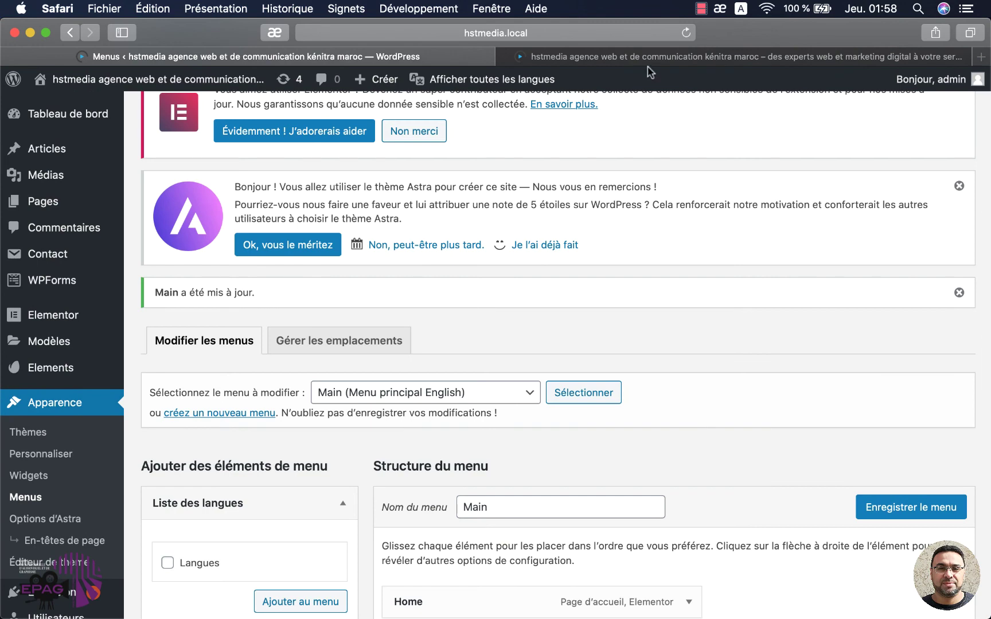
On the live site, view the language list on the Articles page and return to the Accueil page.
left_click(648, 56)
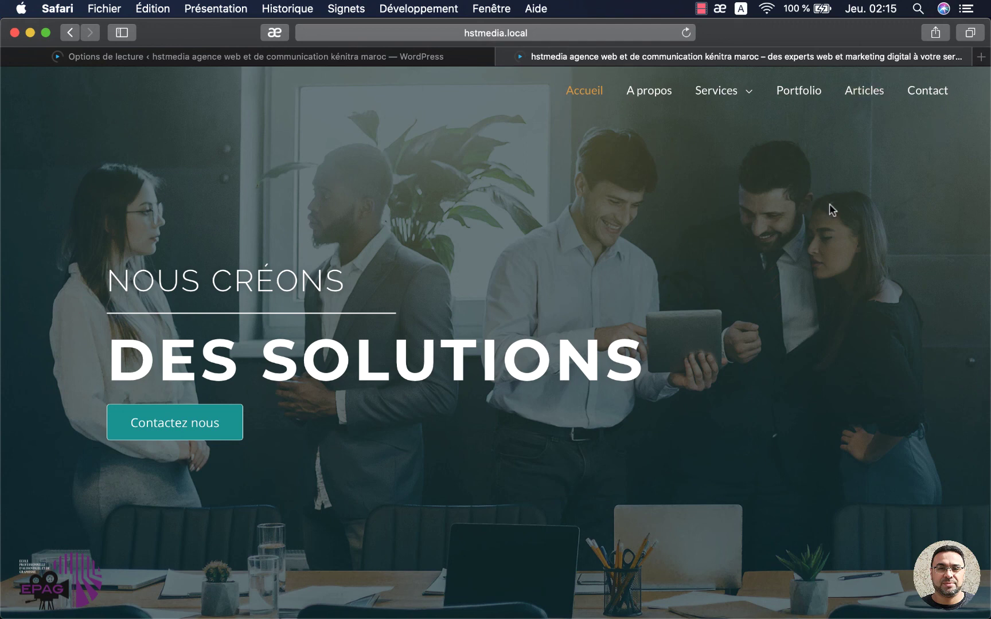
left_click(867, 92)
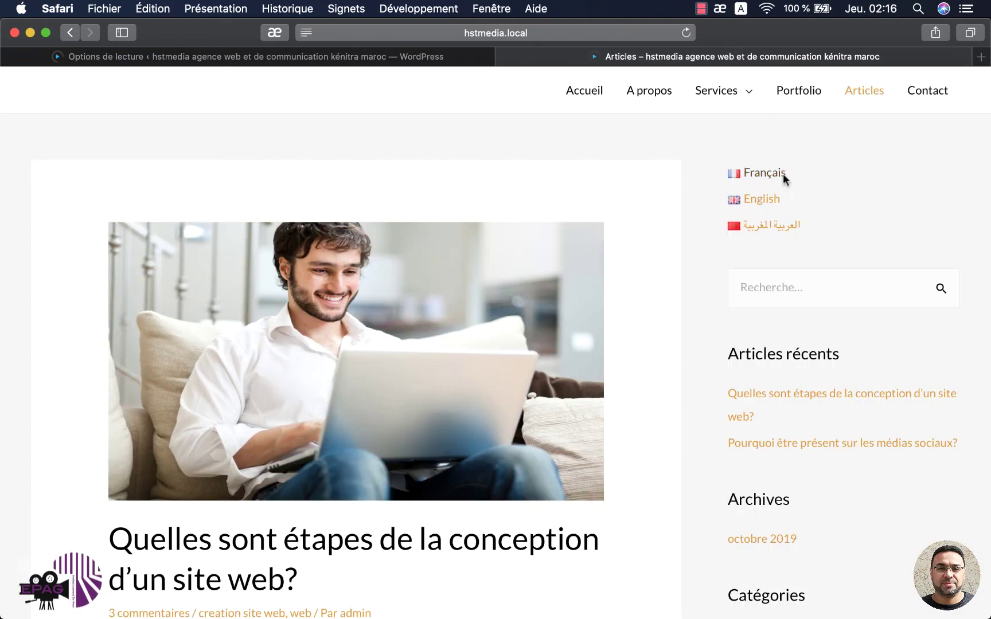
left_click(586, 91)
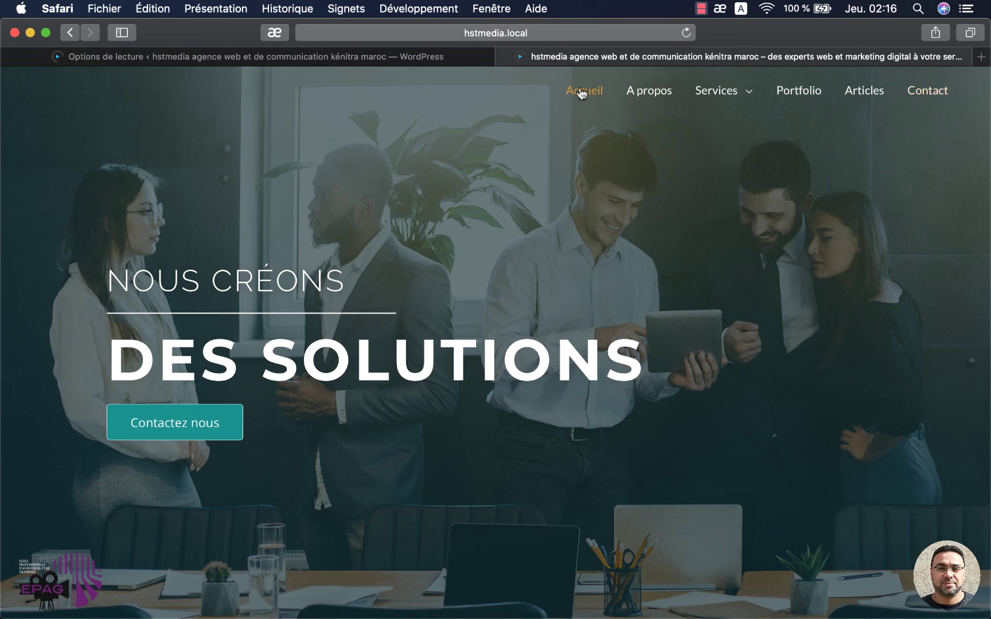
Return to the WordPress admin and add the "Liste des langues" widget to the "En-tête" widget area.
left_click(420, 57)
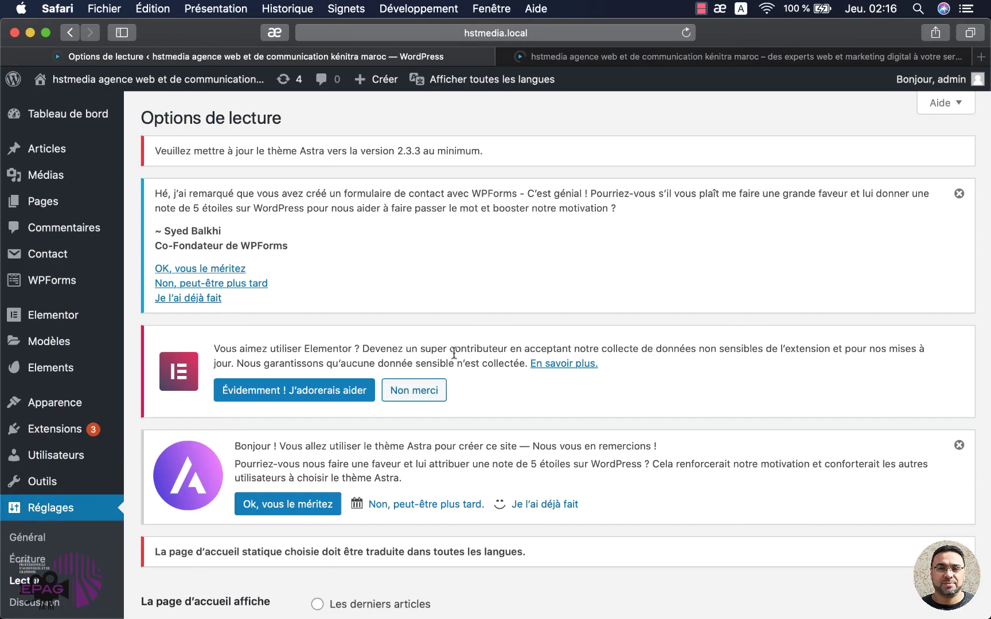
mouse_move(125, 404)
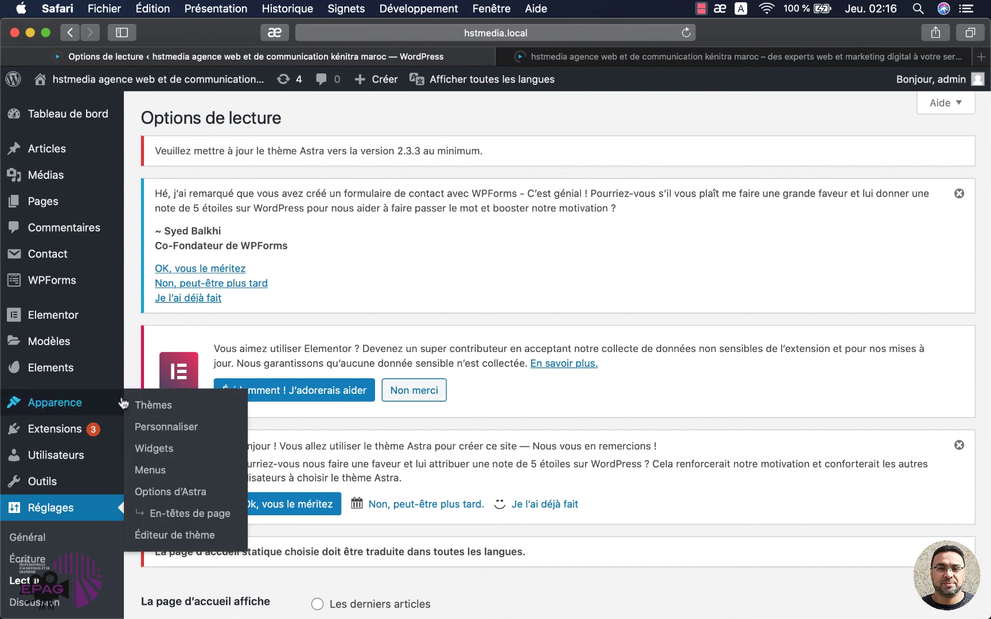
left_click(160, 452)
scroll(356, 439, "down", 5)
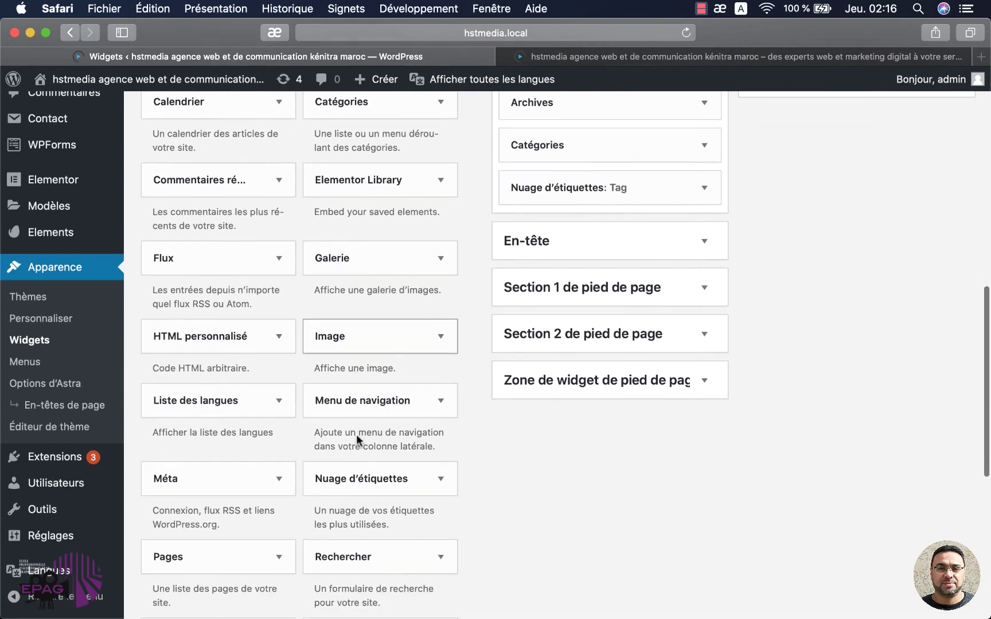
scroll(208, 515, "up", 3)
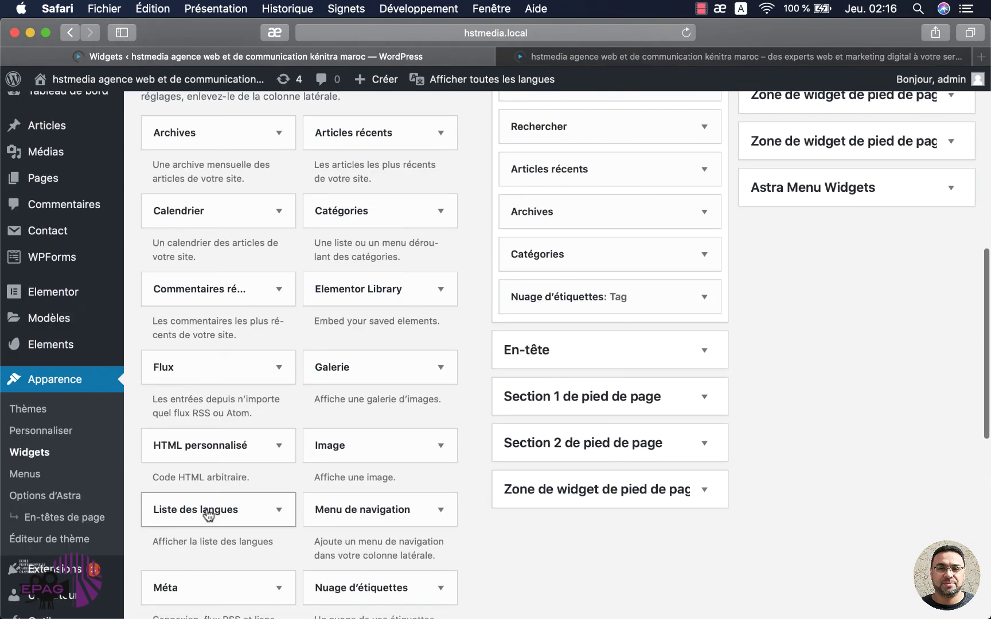
left_click_drag(208, 514, 593, 376)
scroll(719, 546, "down", 2)
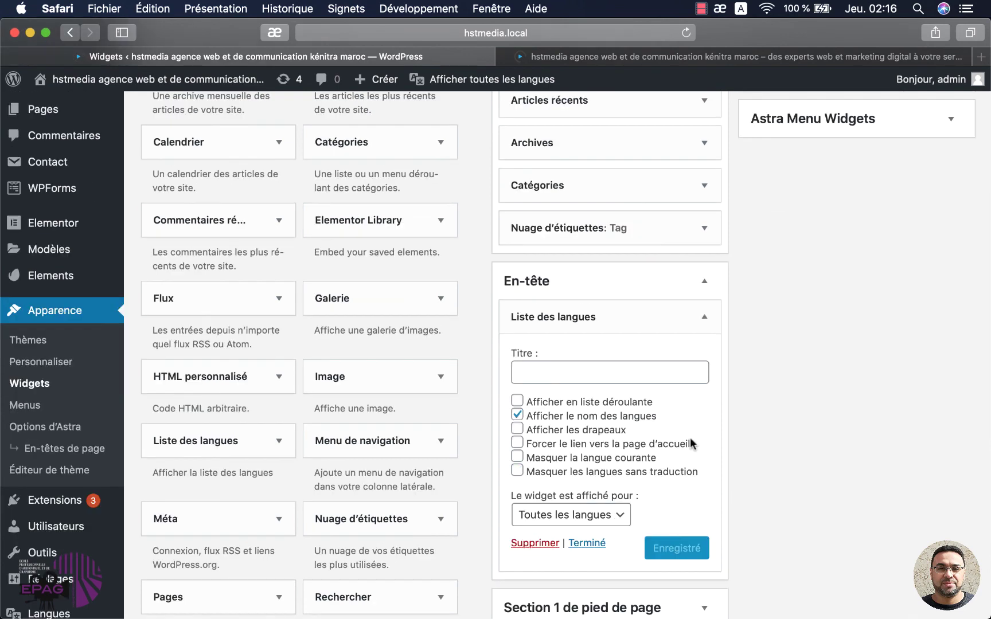
scroll(692, 443, "up", 10)
scroll(576, 389, "down", 8)
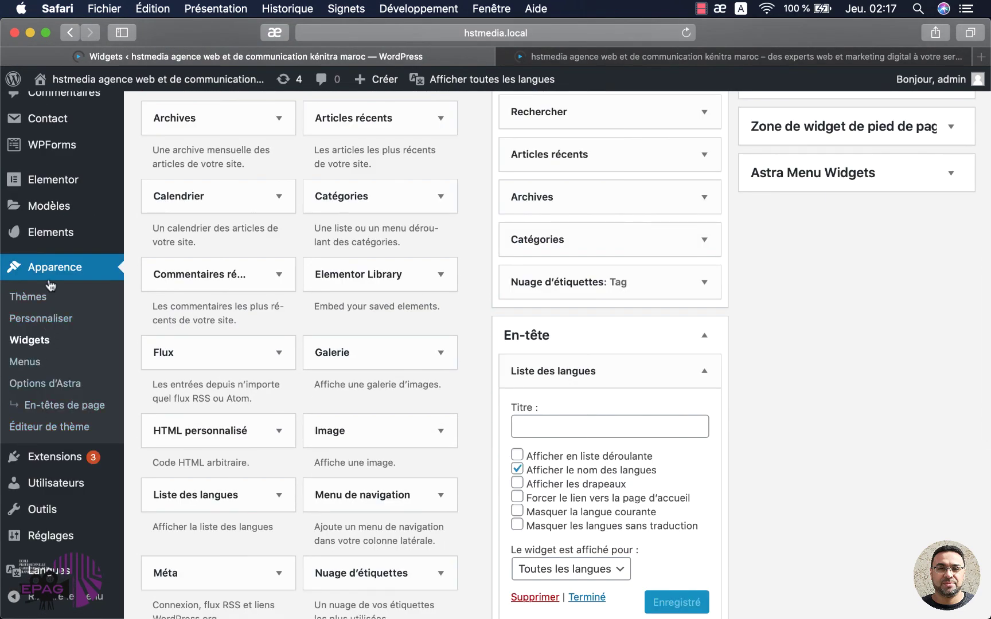
In the theme customizer, set the header main menu's last item to Widget and publish the change.
left_click(43, 317)
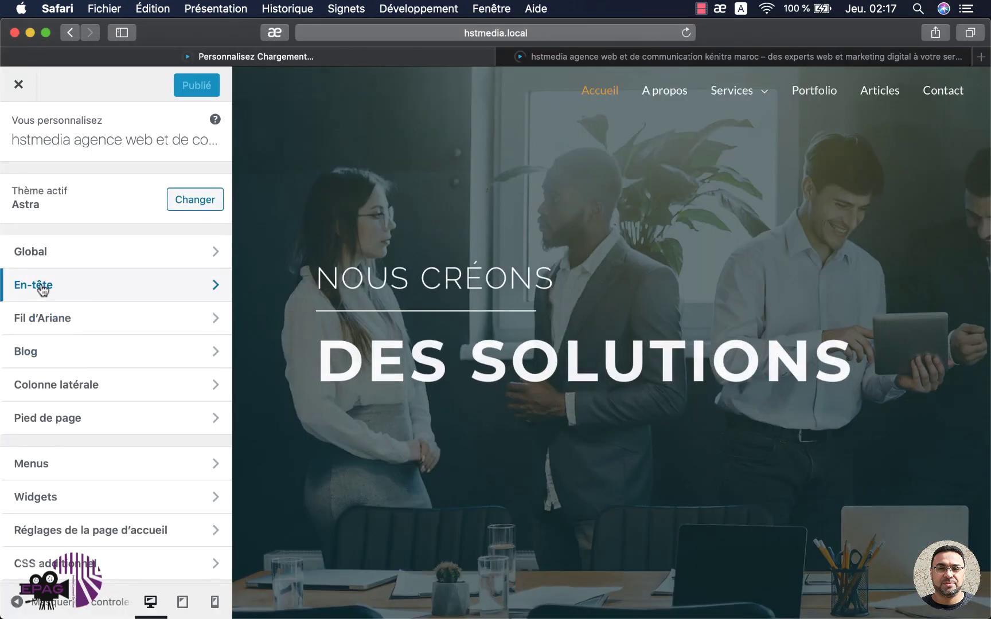
left_click(40, 285)
left_click(67, 259)
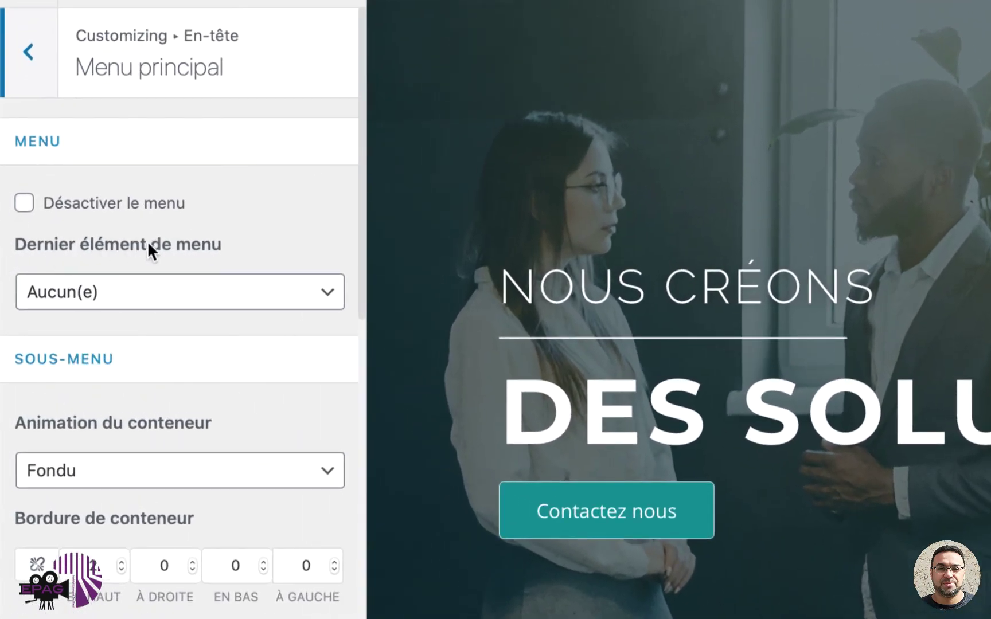
left_click(209, 293)
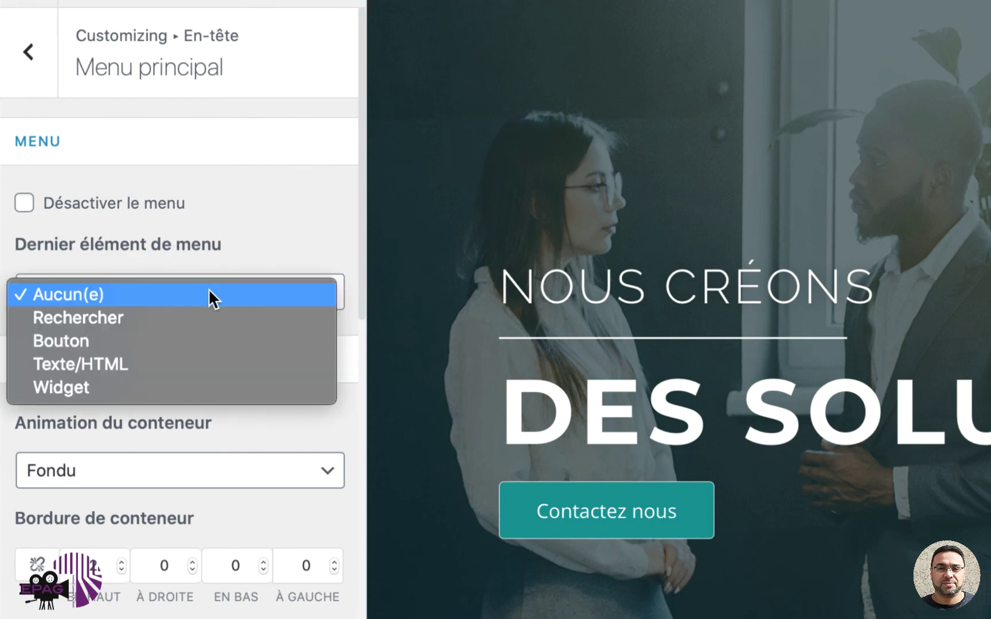
left_click(95, 388)
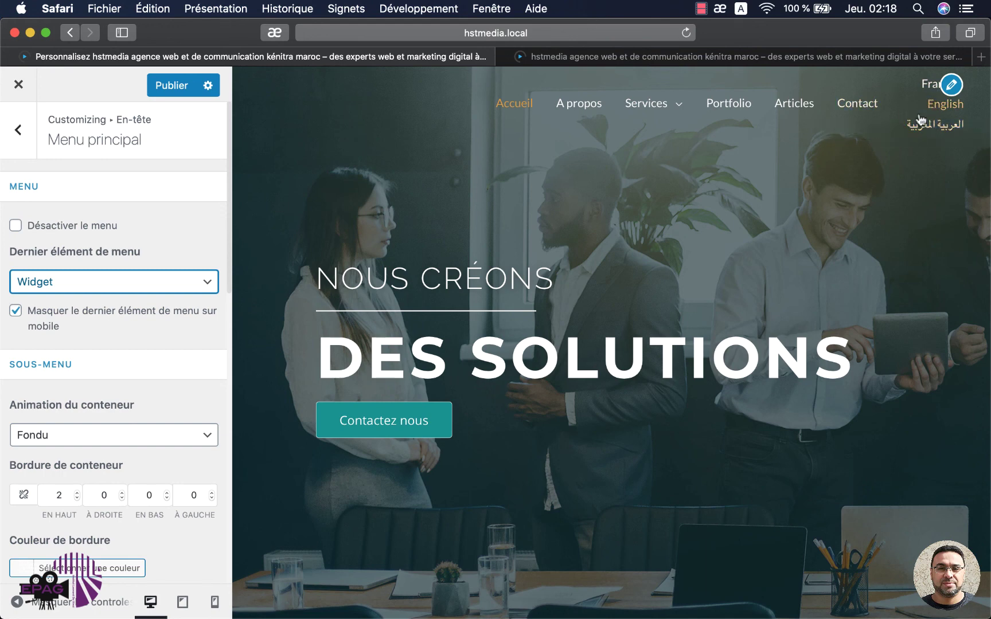
left_click(173, 86)
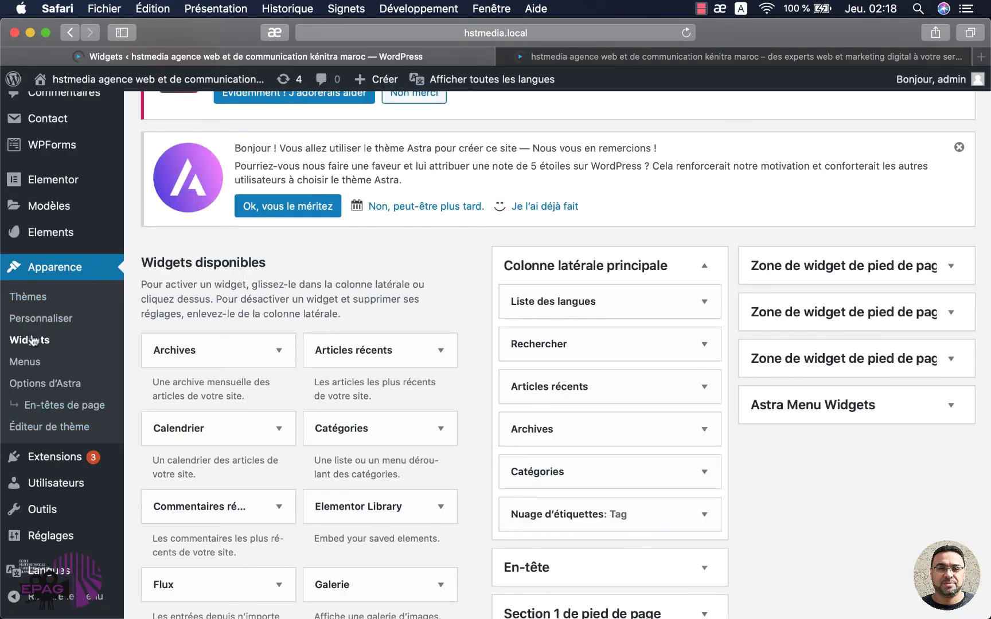
Set the "Liste des langues" widget in the "En-tête" area to display as a dropdown list and save it.
scroll(592, 449, "down", 5)
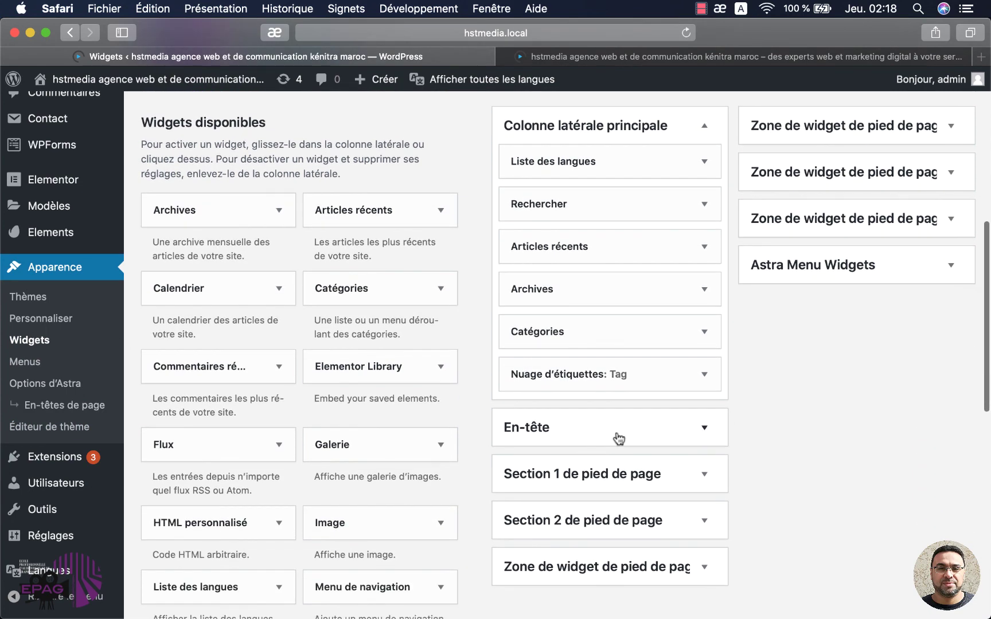
left_click(617, 438)
scroll(618, 438, "down", 7)
left_click(627, 153)
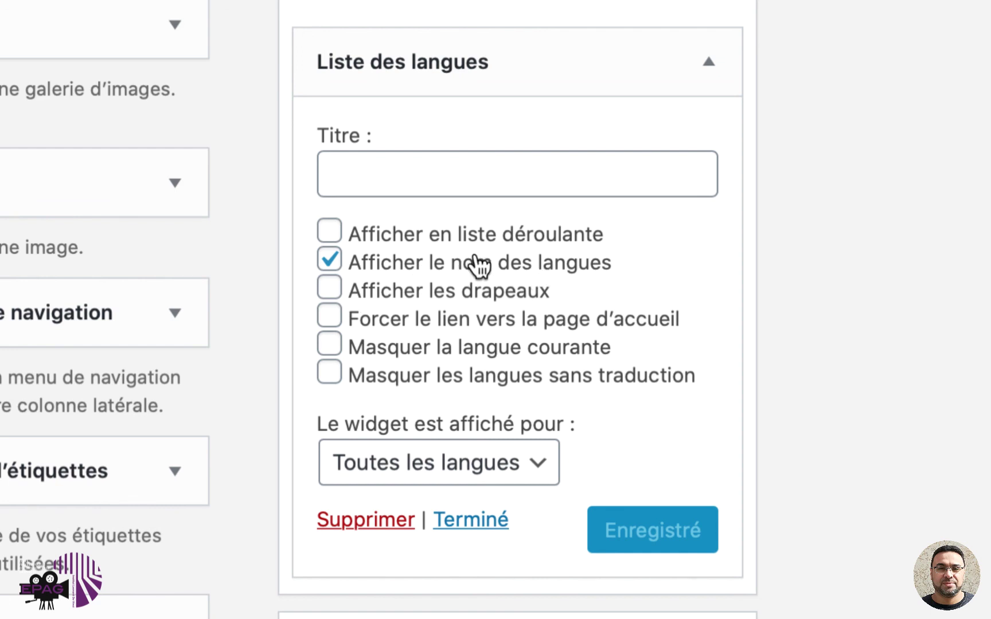
left_click(336, 291)
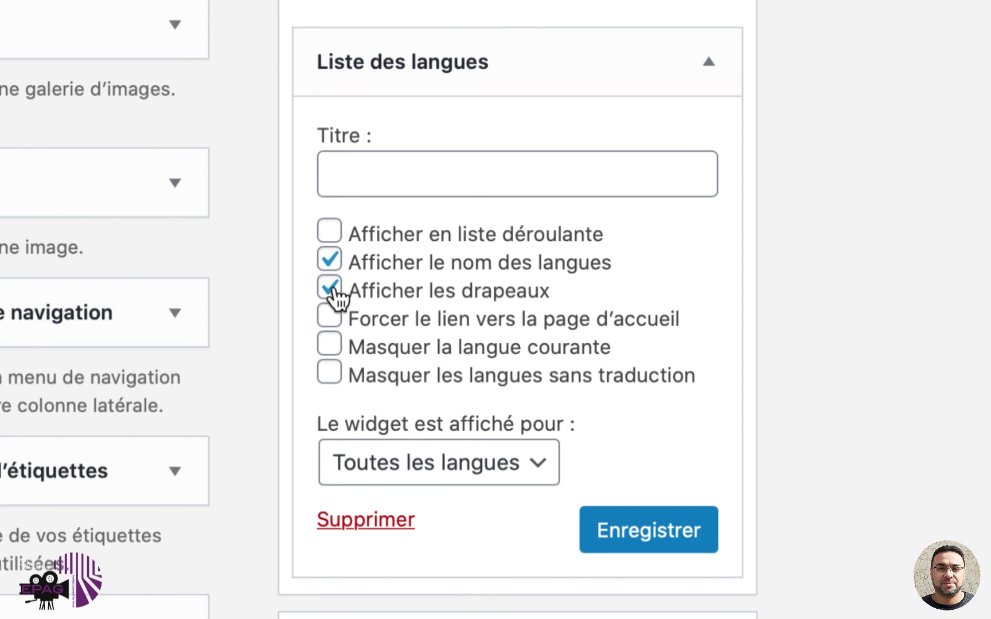
left_click(332, 261)
left_click(329, 231)
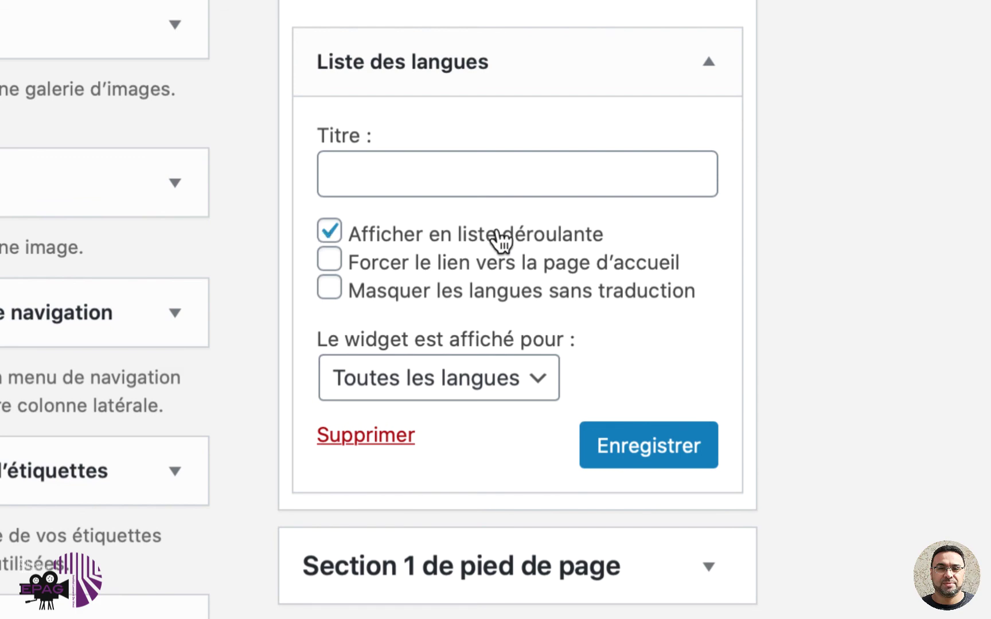
left_click(659, 450)
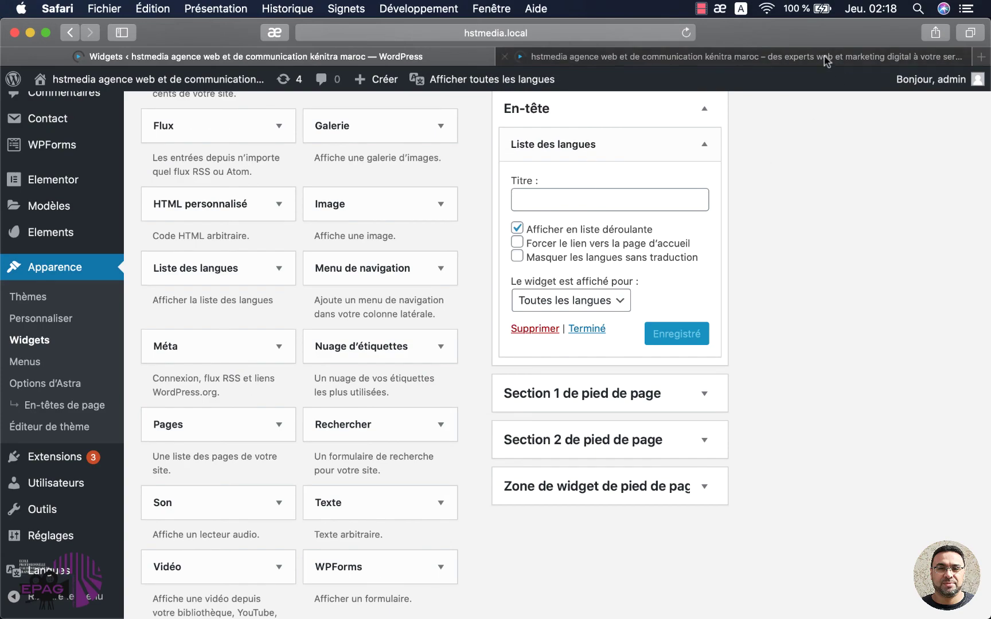
Reload the live site, switch its language to English with the header language selector, and return to the widget settings.
left_click(788, 55)
left_click(684, 33)
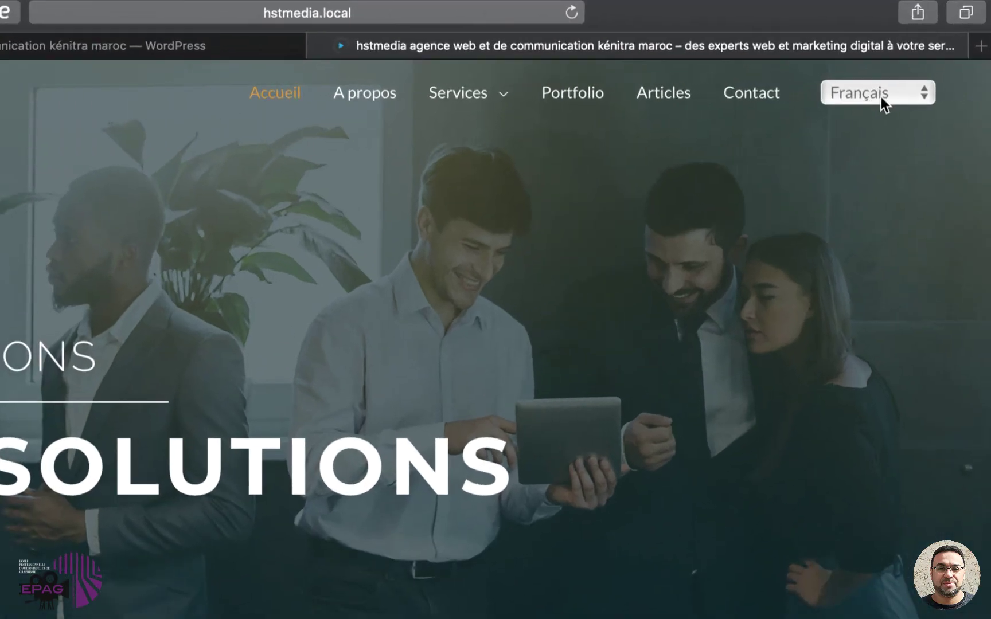
left_click(881, 96)
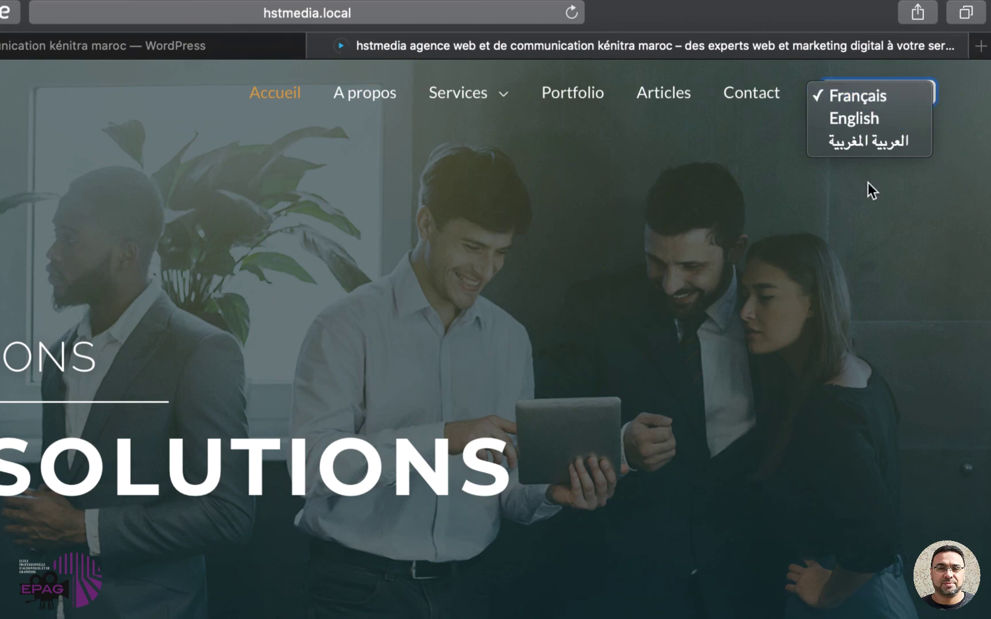
left_click(763, 166)
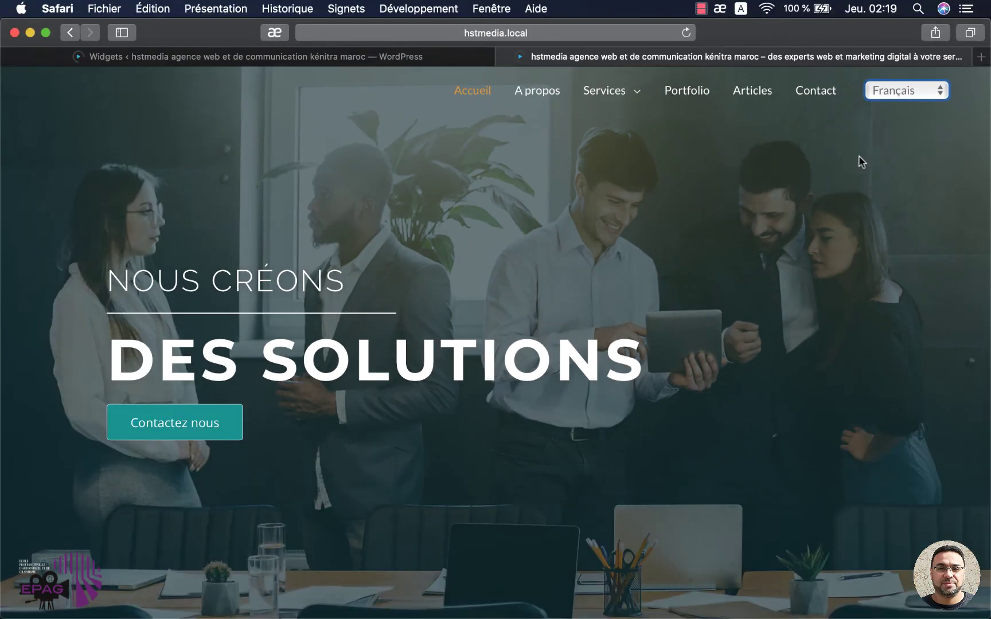
left_click(924, 101)
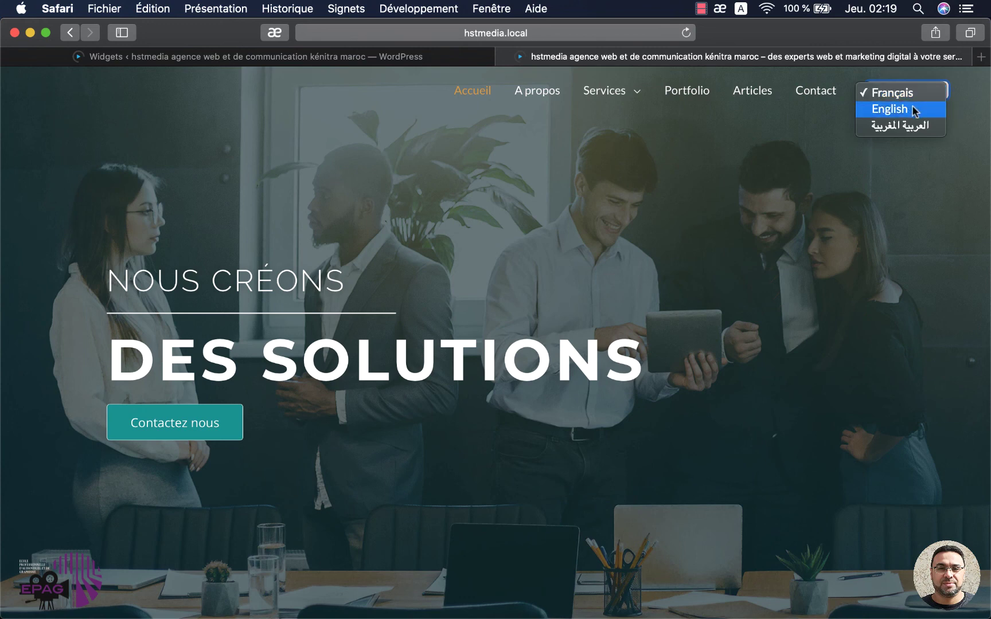
left_click(912, 109)
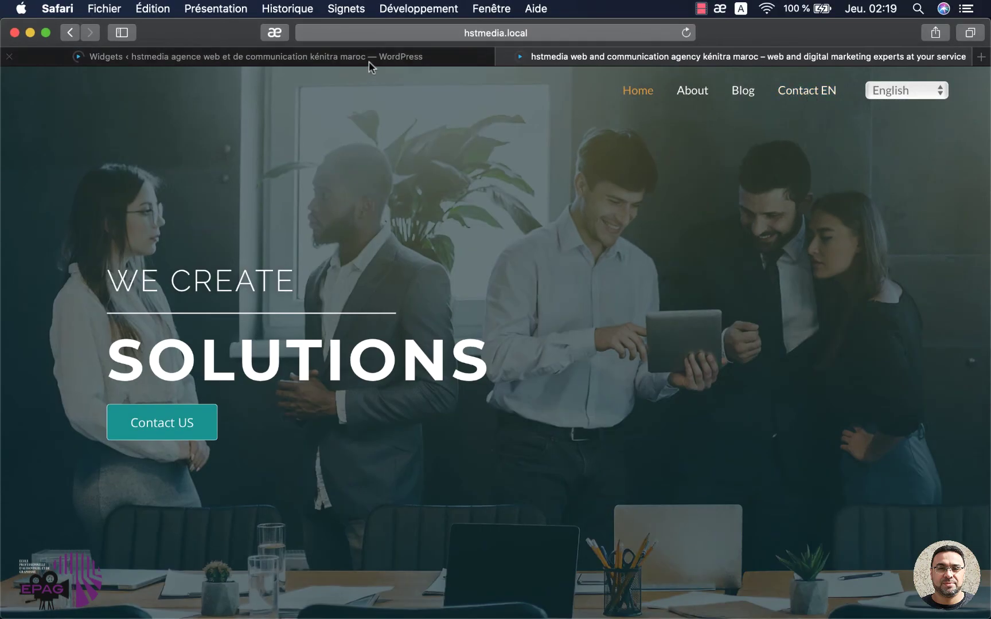
left_click(7, 38)
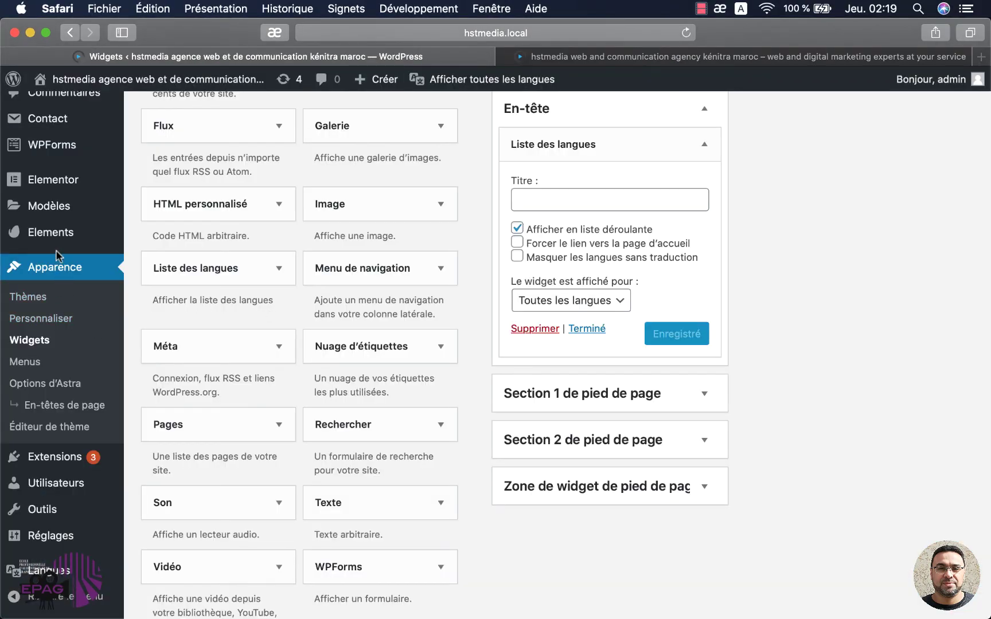
Open the menu "Main (Menu principal English)" for editing in the WordPress menu settings.
left_click(33, 362)
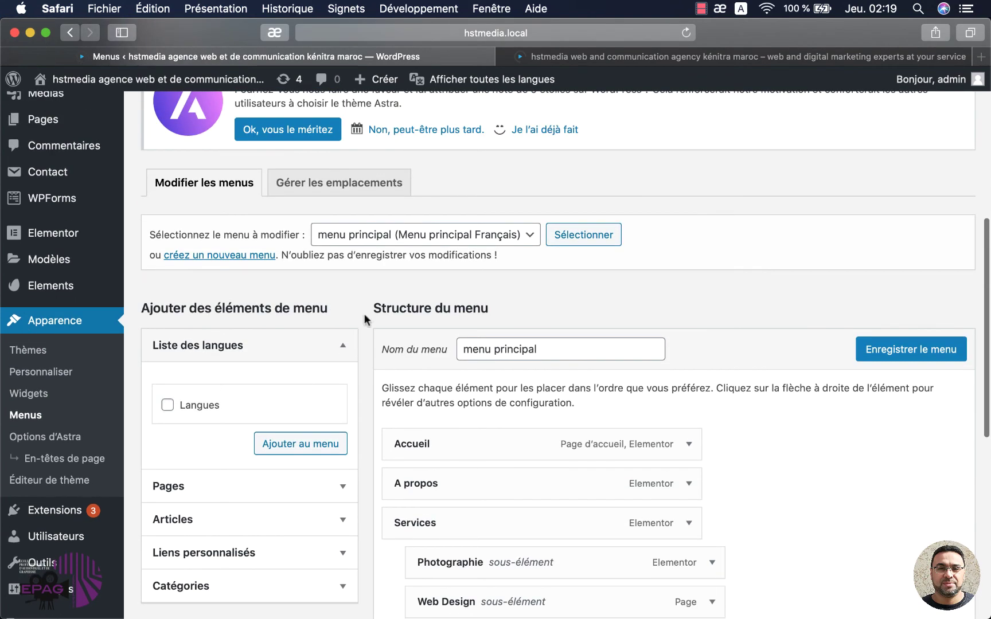
left_click(522, 237)
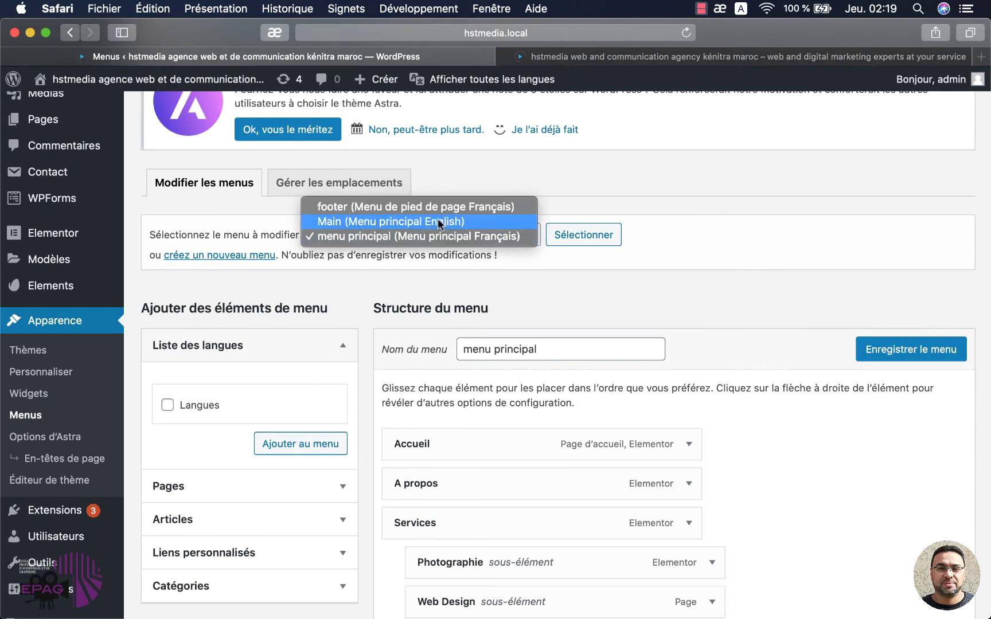
left_click(418, 221)
left_click(569, 234)
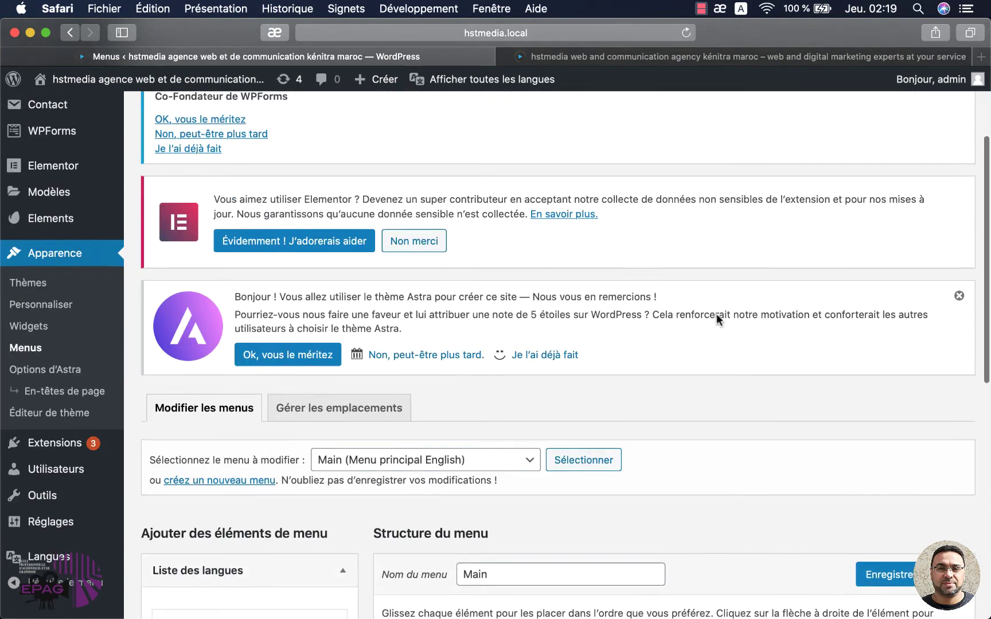
Change the navigation label of the "Contact EN" menu item to "Contact" and save the menu.
scroll(716, 314, "down", 10)
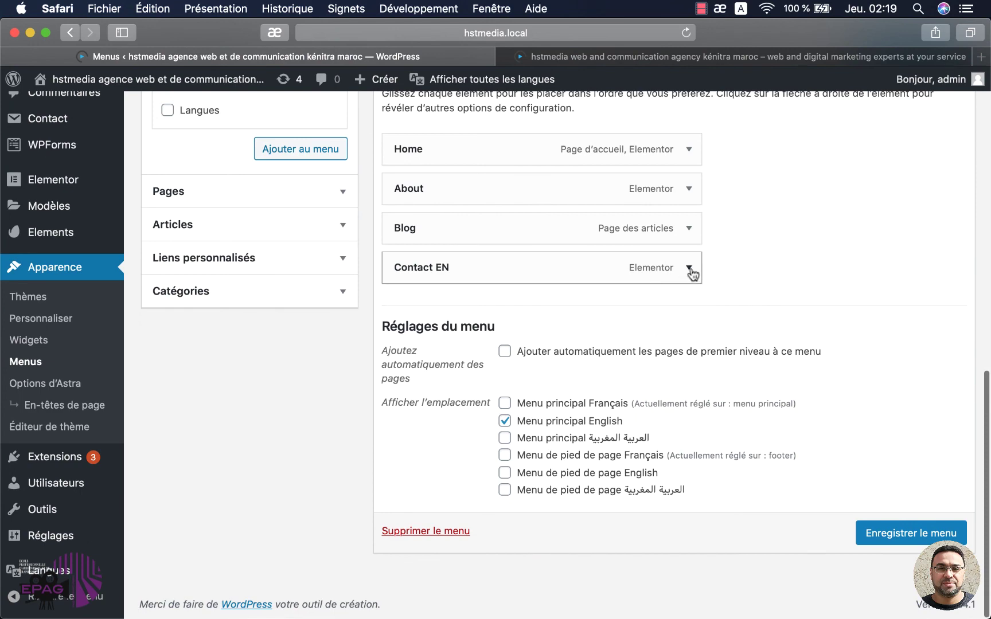
left_click(689, 267)
left_click(456, 319)
key("BackSpace")
key("BackSpace")
key("BackSpace")
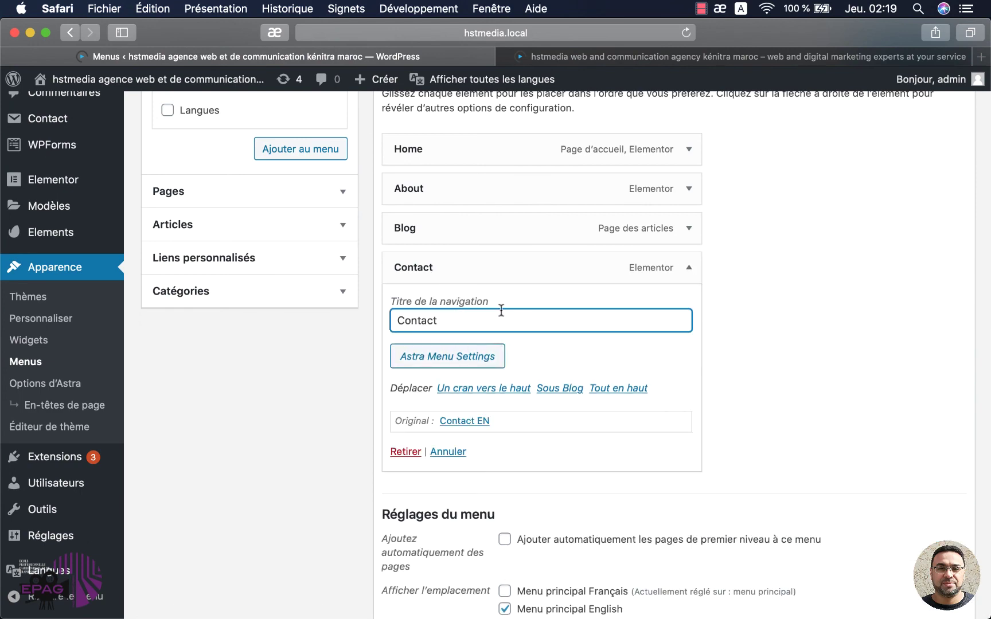
scroll(825, 357, "up", 8)
left_click(890, 462)
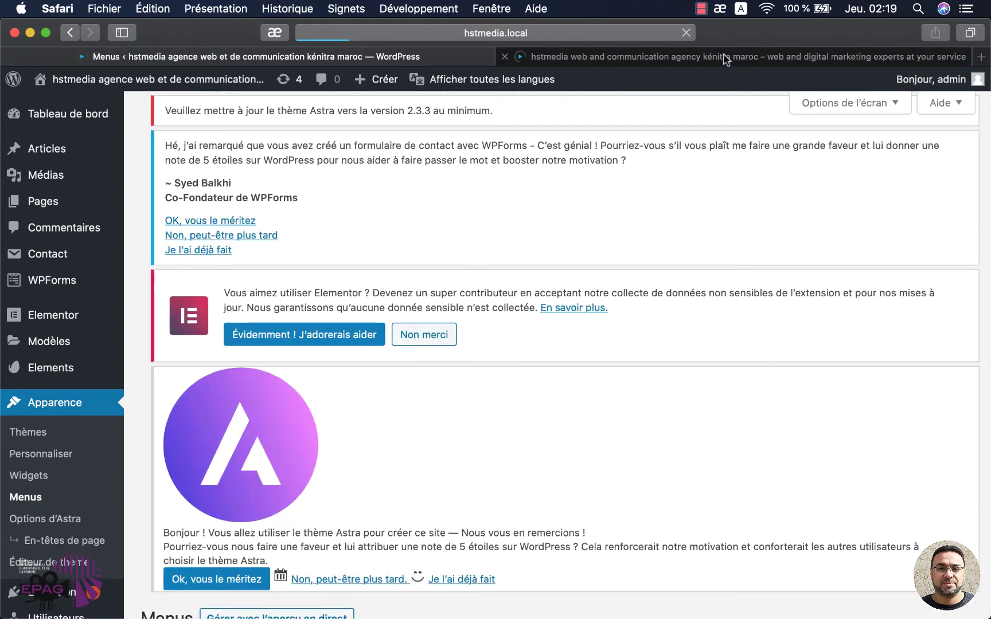
Reload the live site and review the English home page's header menu and services section.
left_click(726, 57)
left_click(686, 33)
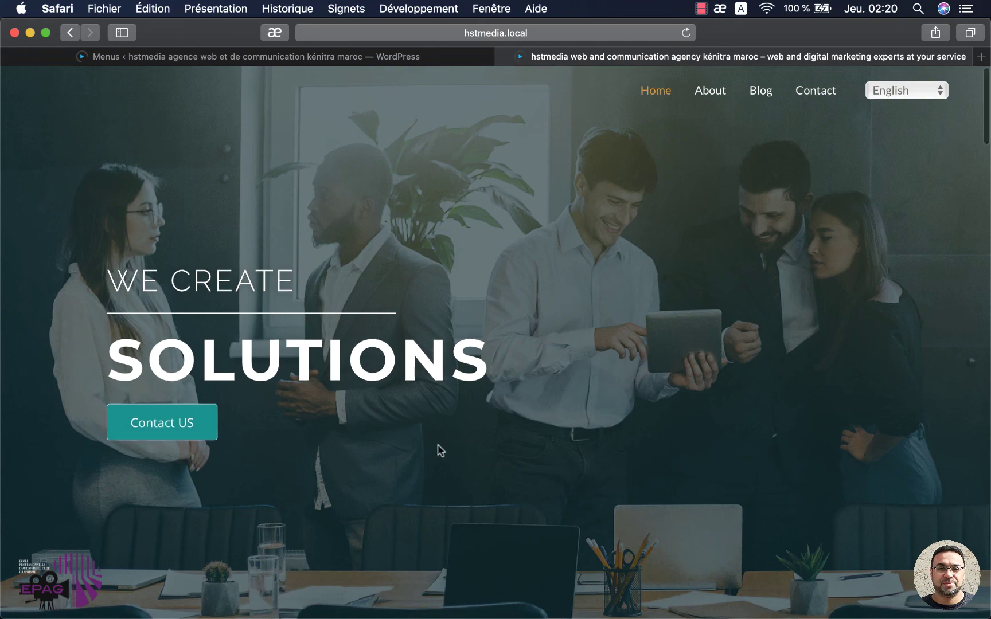
scroll(440, 451, "down", 5)
scroll(437, 447, "down", 5)
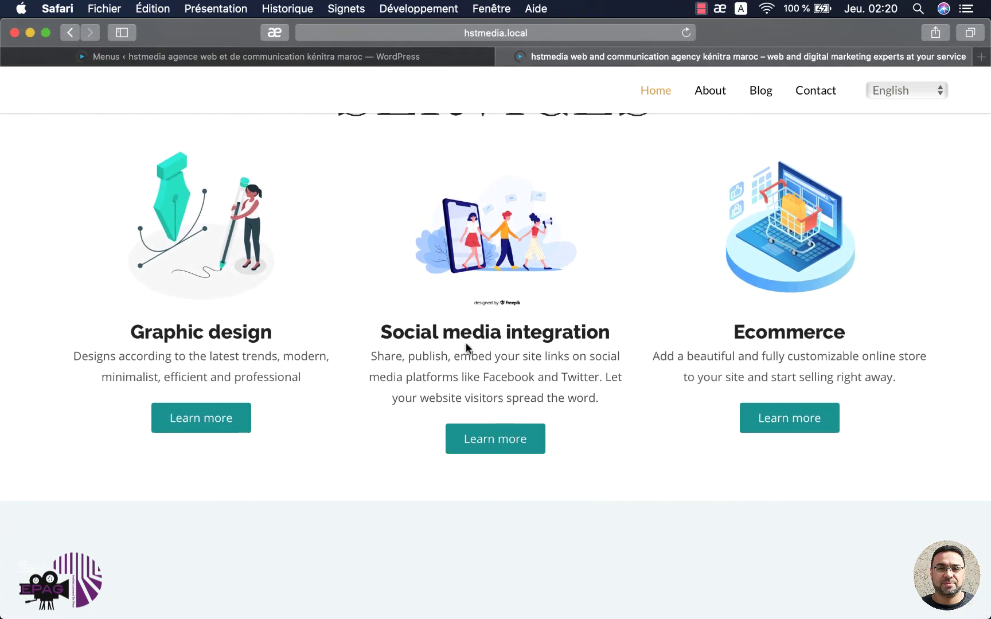
key("Home")
View the English About page, switch it to Français with the header language selector, and return it to English.
left_click(711, 92)
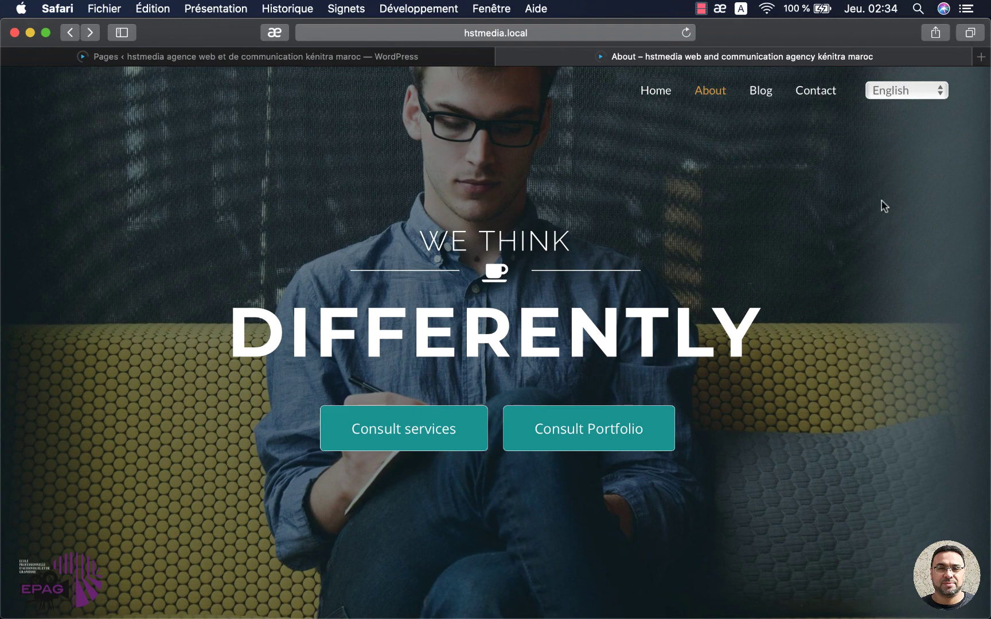
left_click(910, 92)
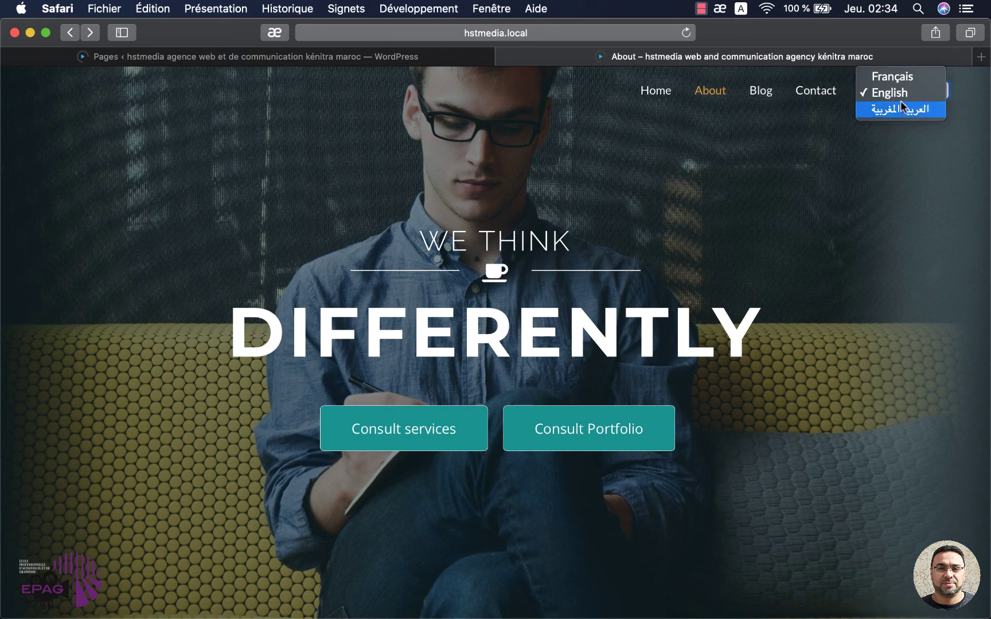
left_click(902, 76)
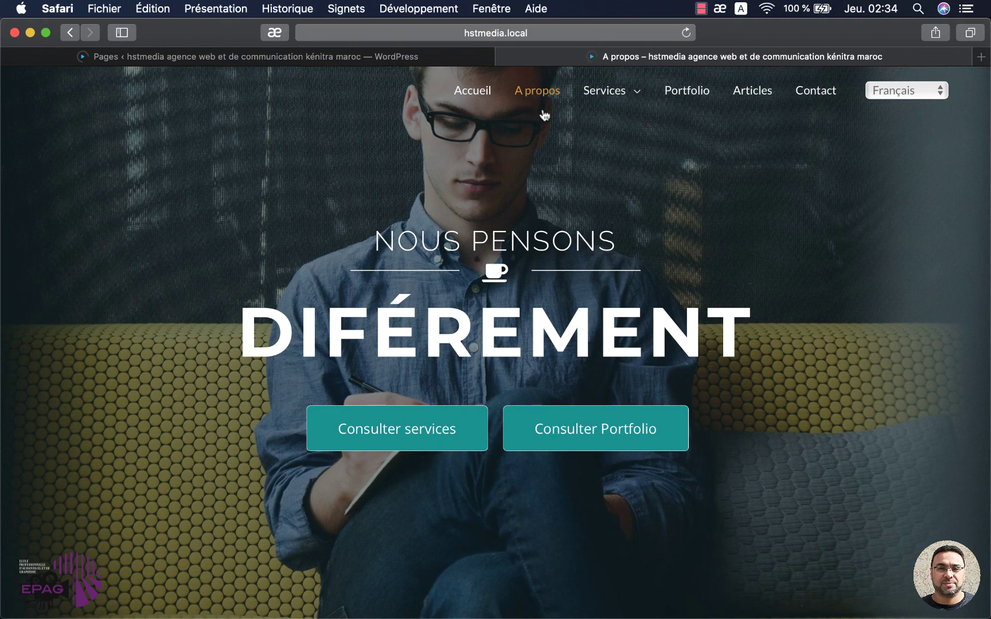
left_click(900, 90)
left_click(900, 108)
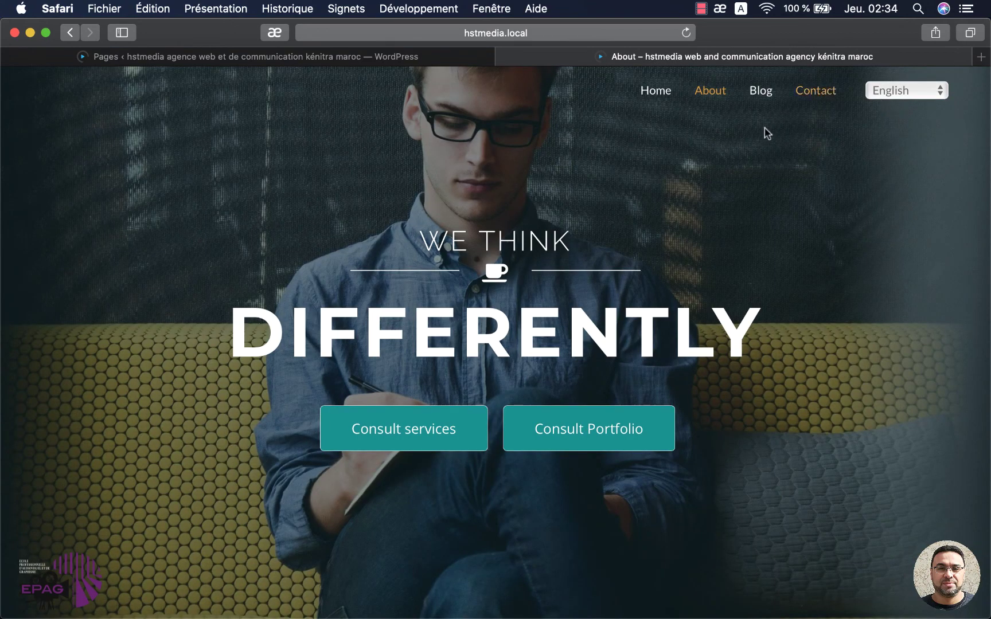
Look through the English Blog page's posts and sidebar, and go back to the home page.
left_click(761, 94)
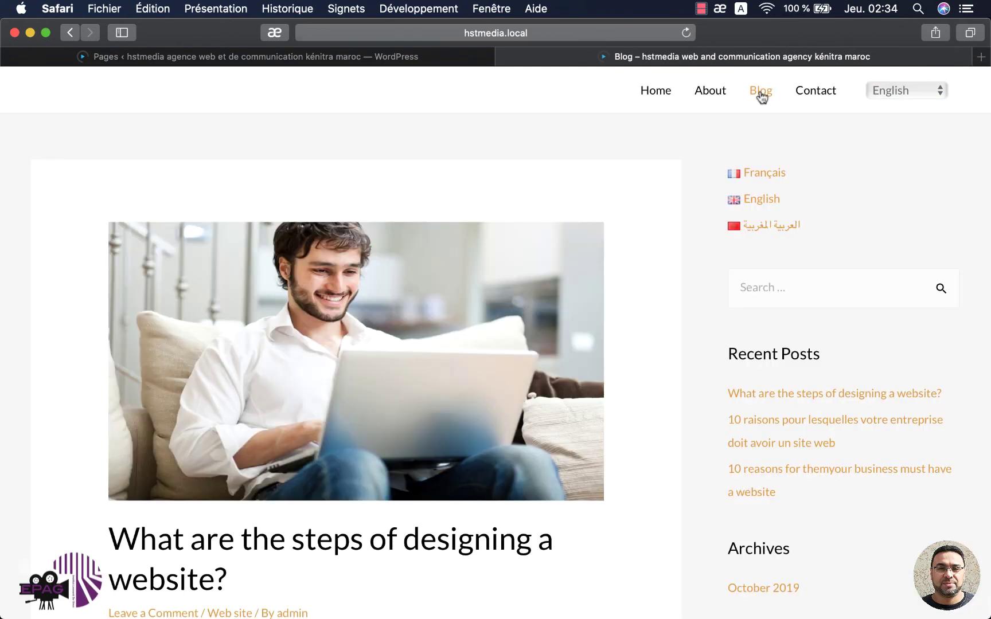
scroll(582, 353, "down", 1)
scroll(582, 353, "down", 5)
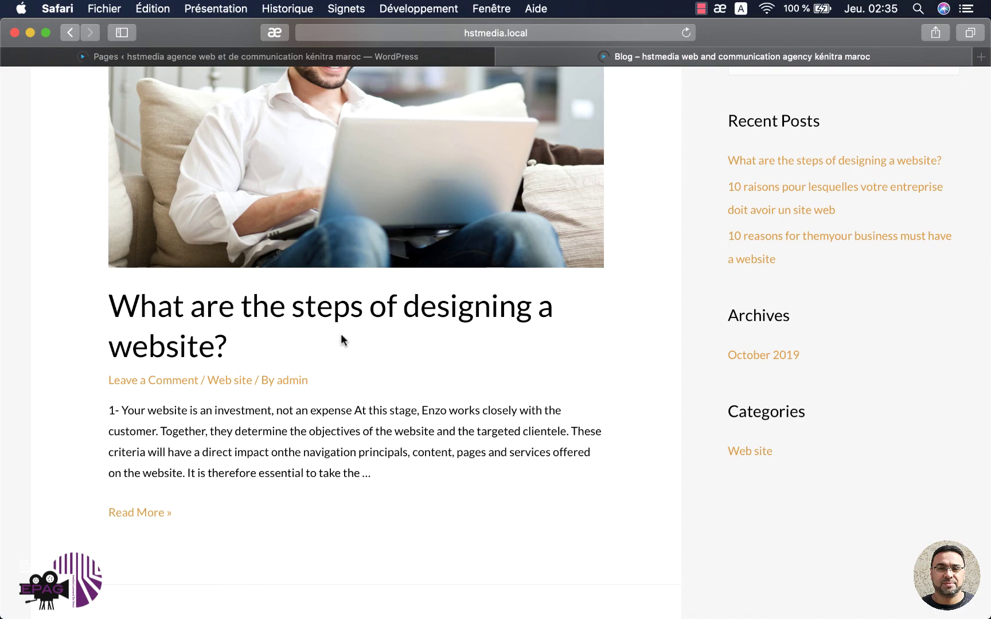
scroll(341, 336, "up", 6)
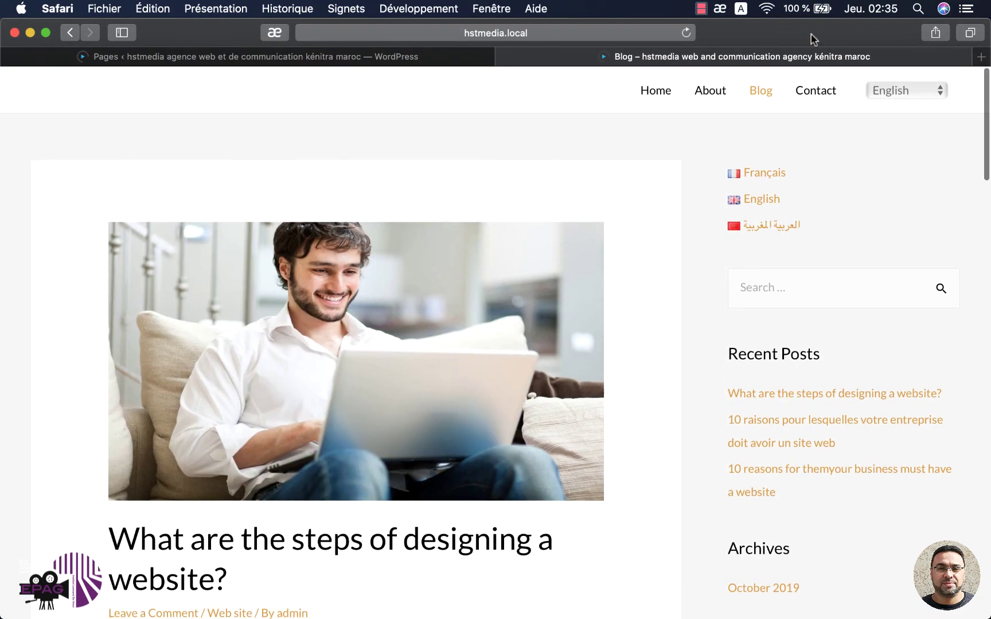
left_click(651, 92)
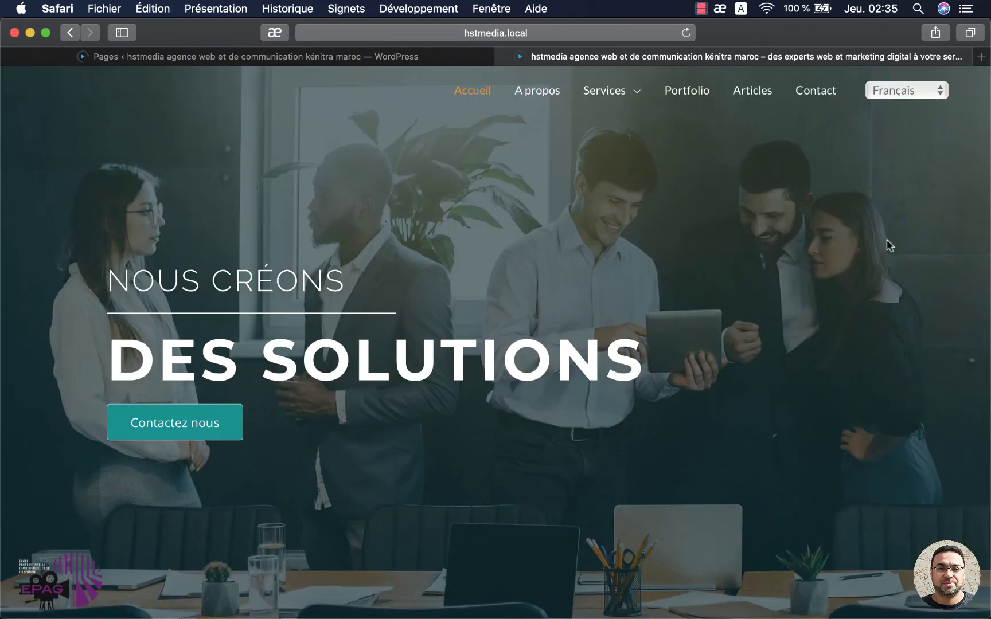